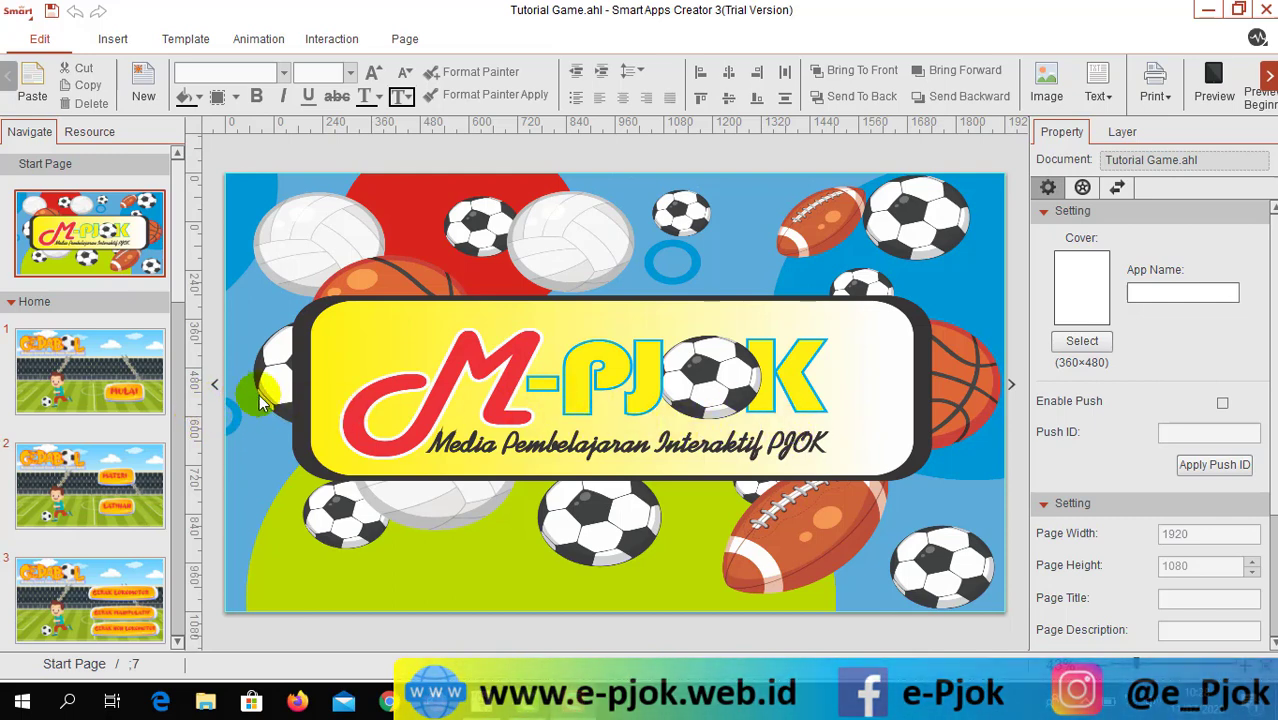
Add an interaction to the MULAI button on page 1 that plays DingSound.mp3 on touch
left_click(113, 405)
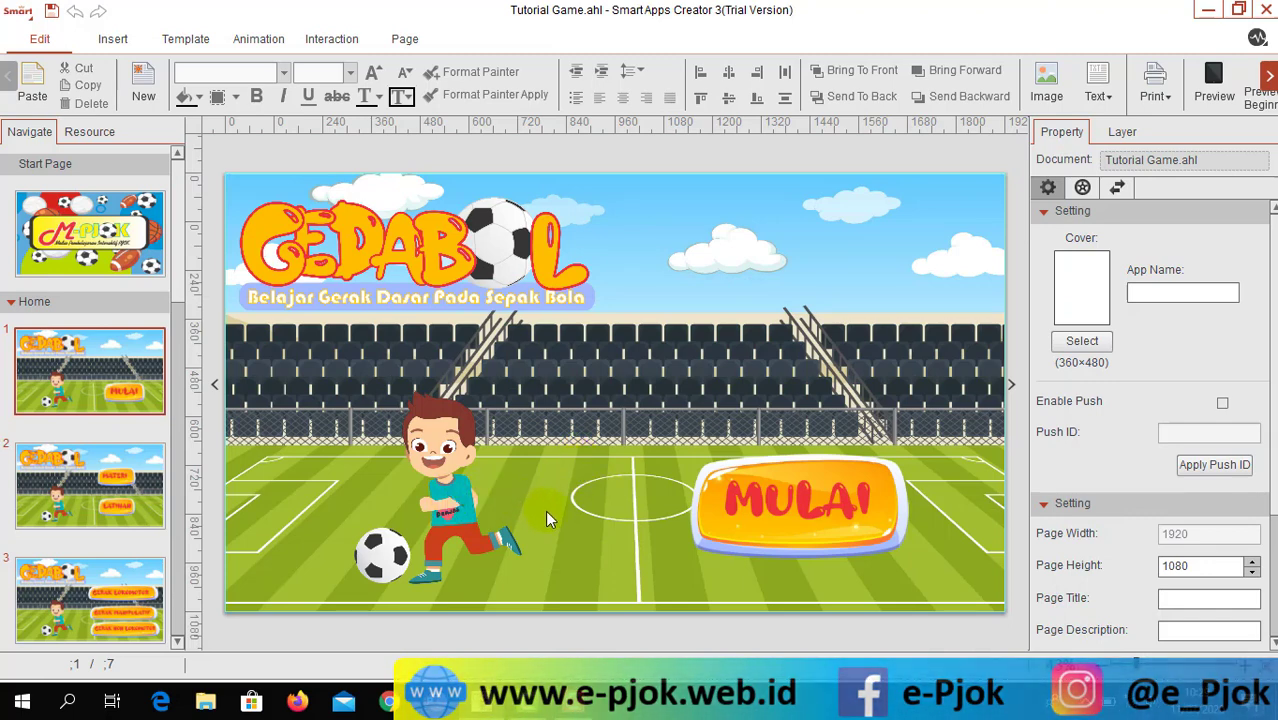
left_click(712, 545)
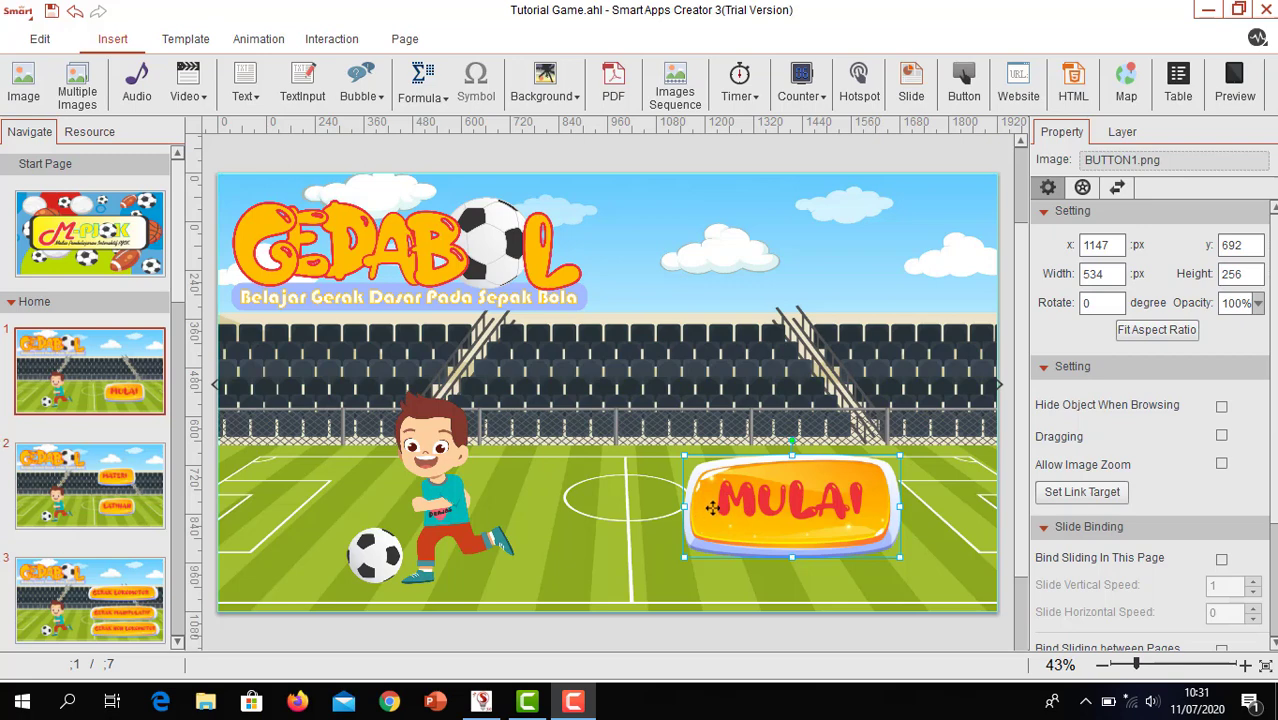
left_click(331, 45)
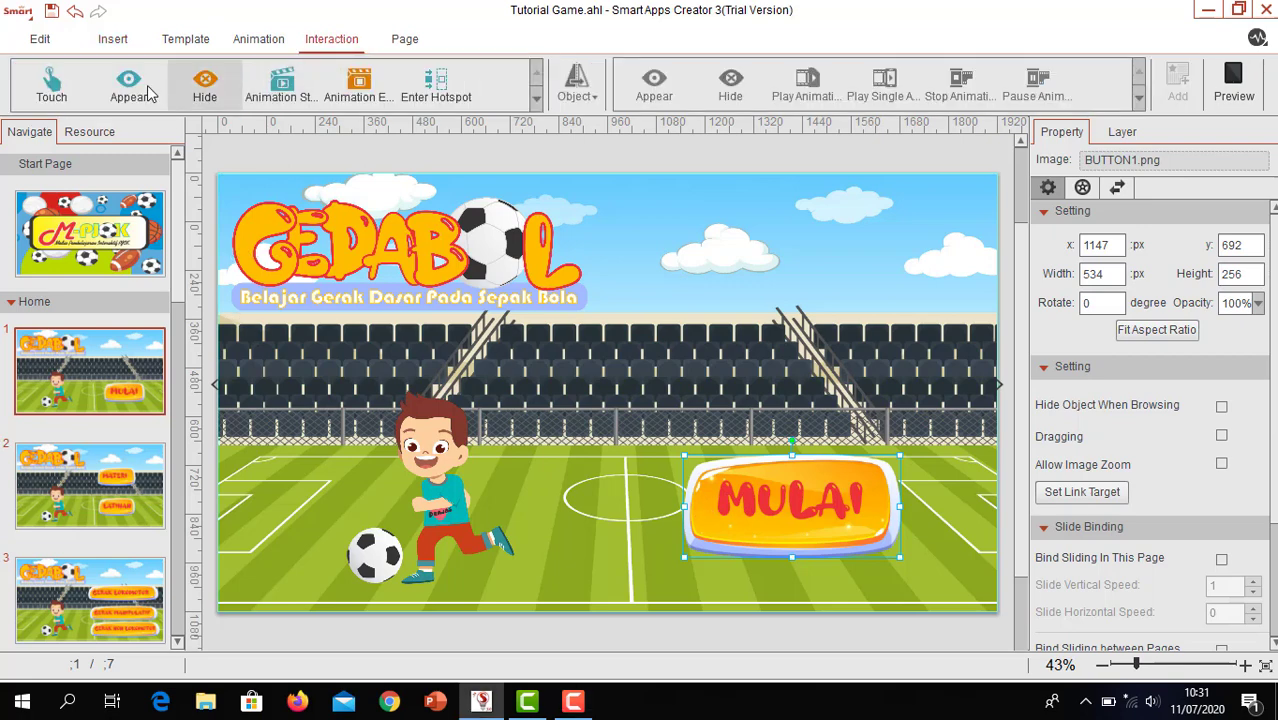
left_click(52, 95)
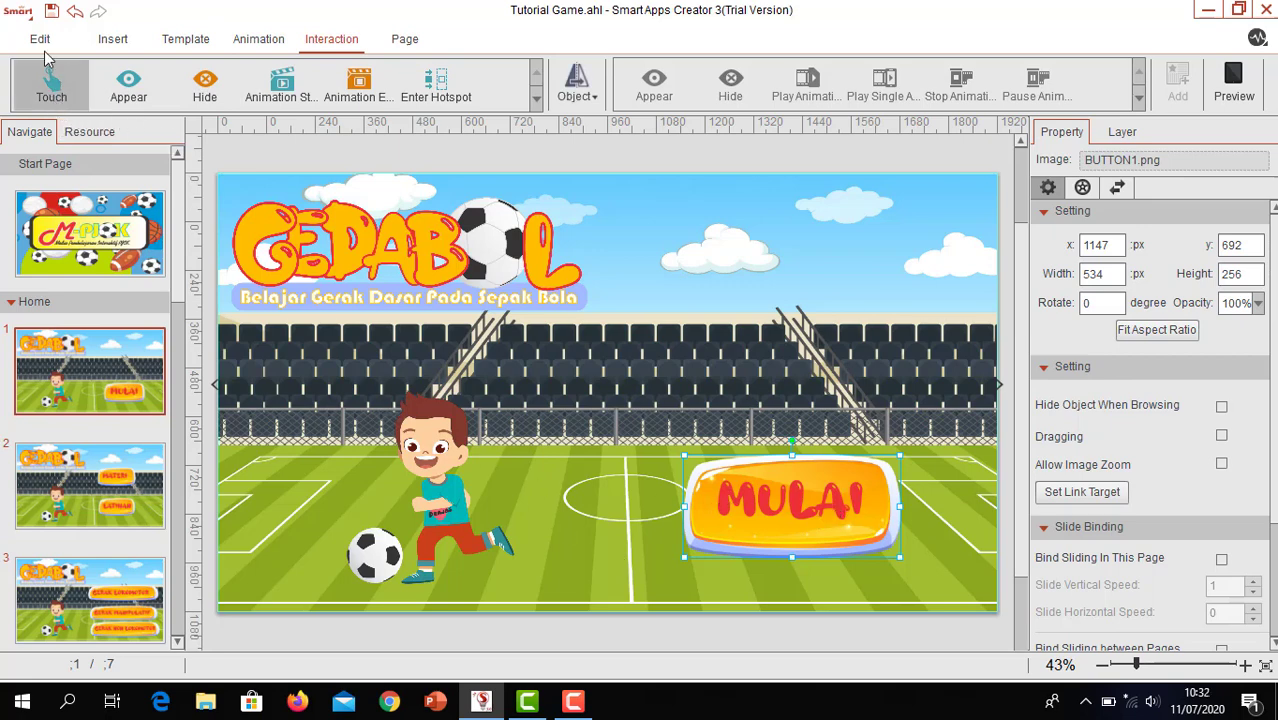
left_click(586, 98)
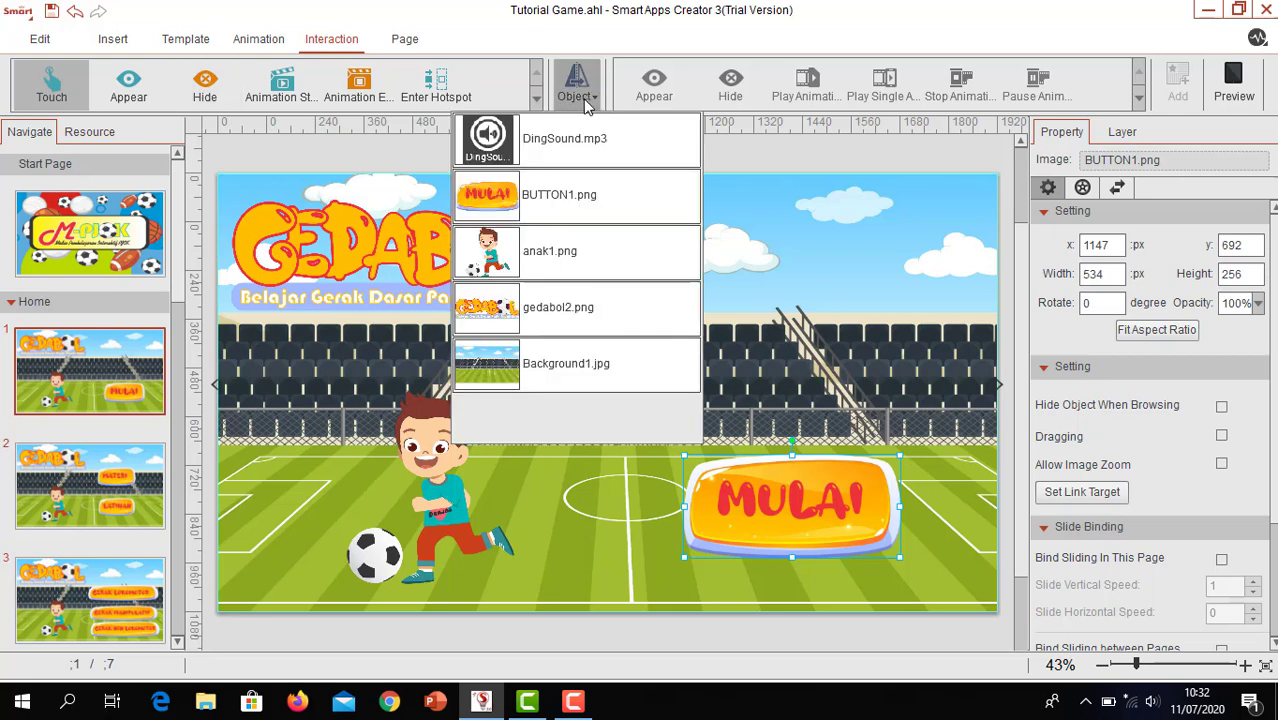
left_click(555, 143)
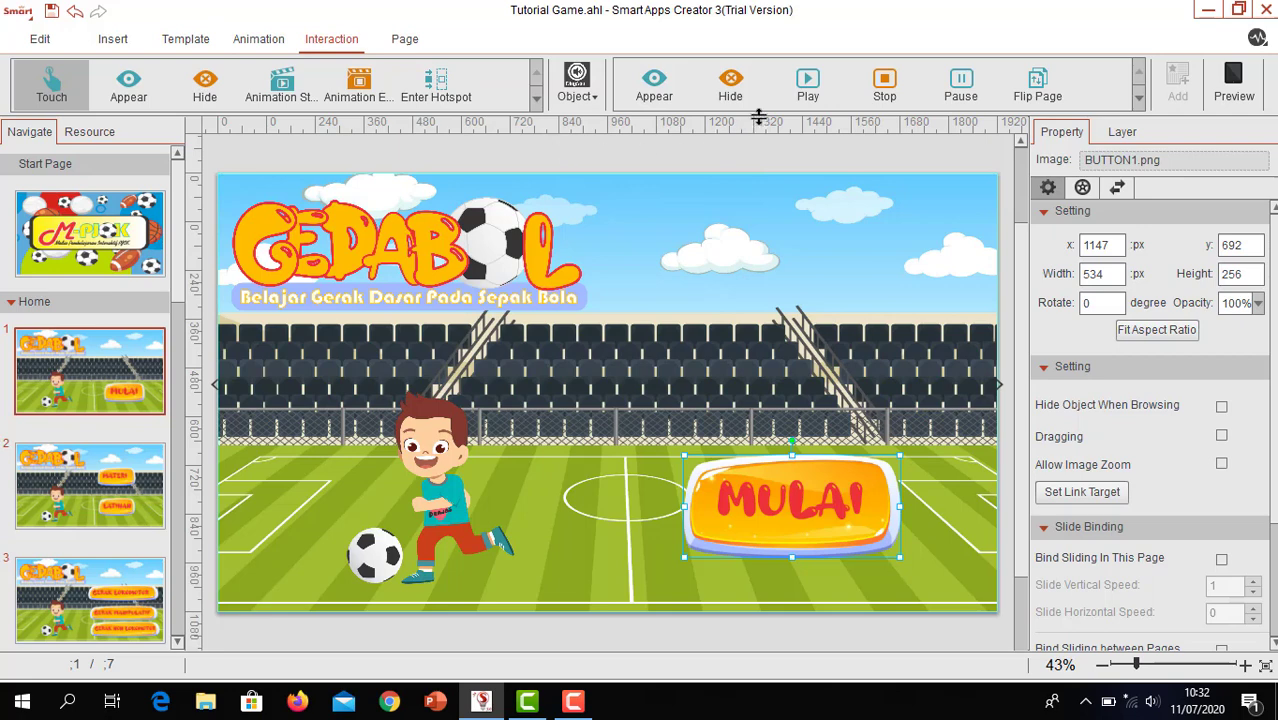
left_click(808, 90)
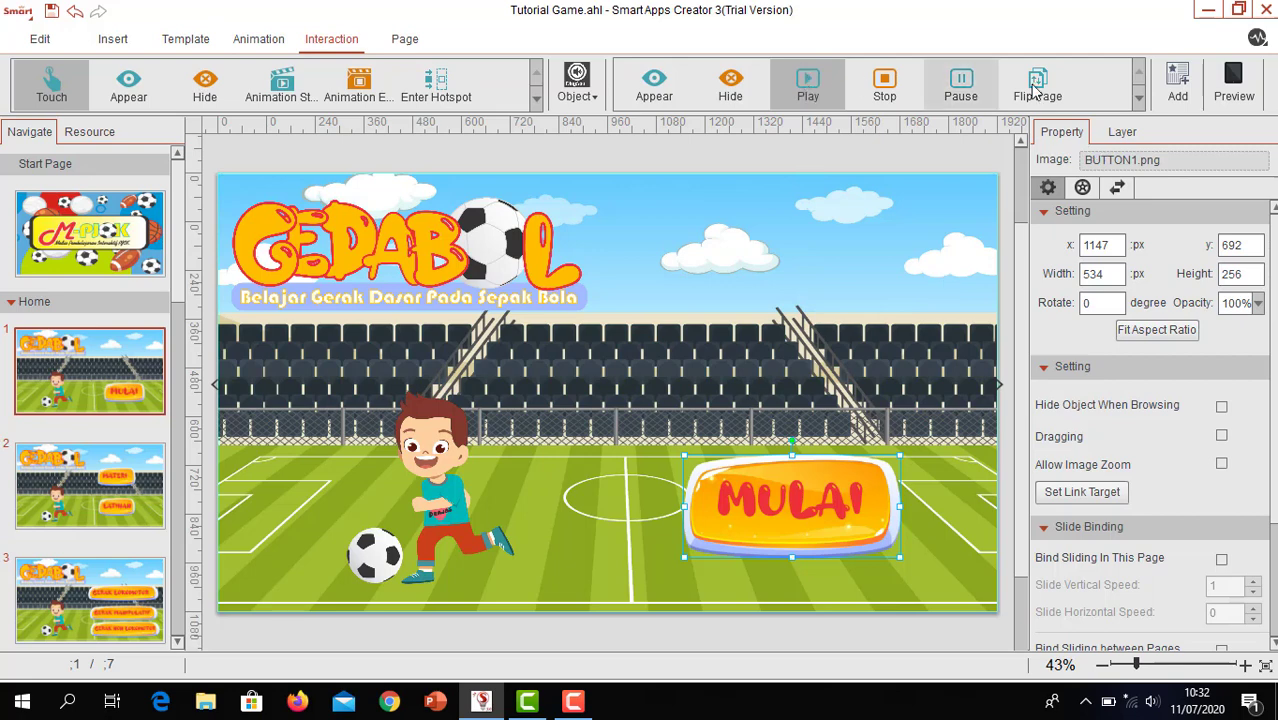
left_click(1176, 90)
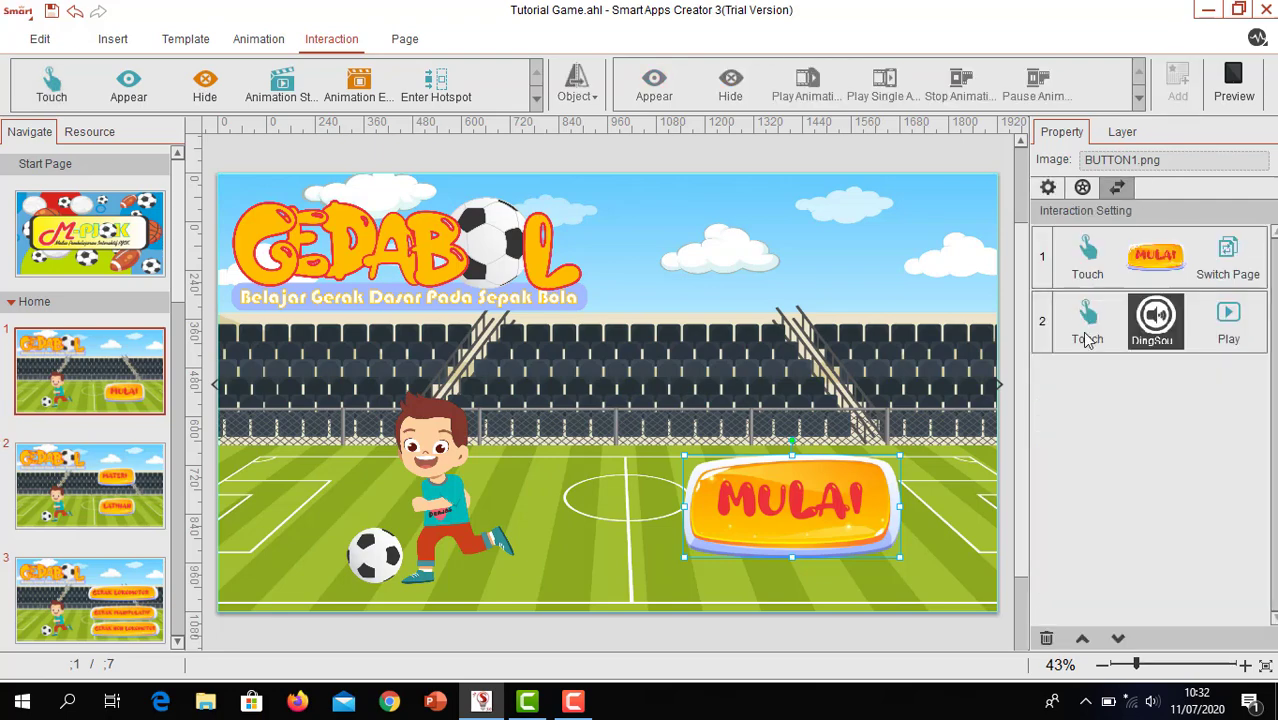
Preview page 1, test the MULAI button, and return to the editor
left_click(1232, 88)
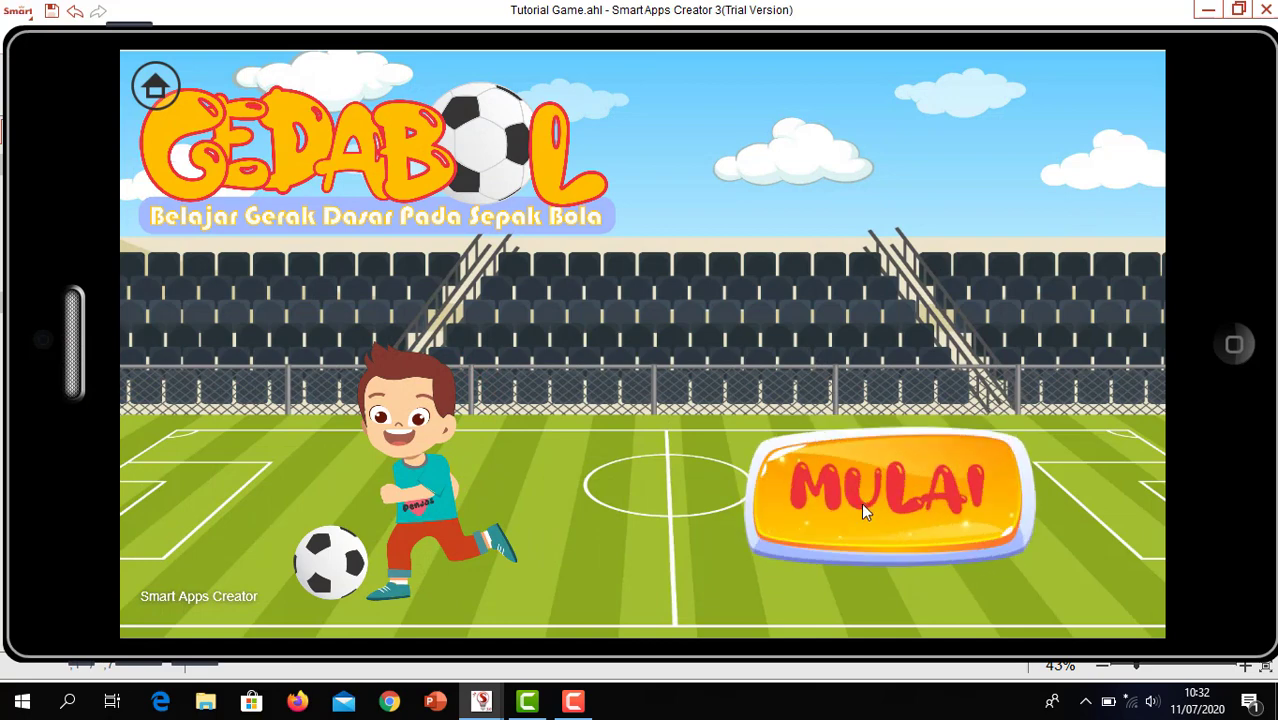
left_click(884, 502)
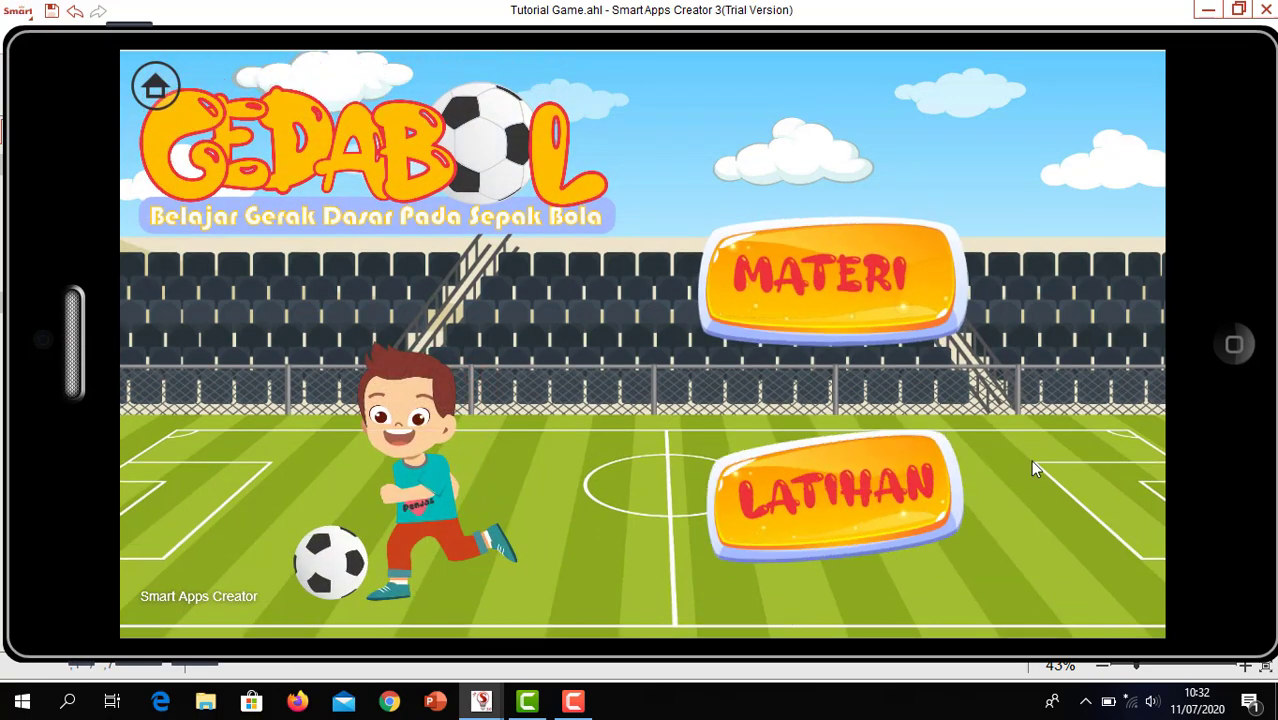
left_click(1220, 345)
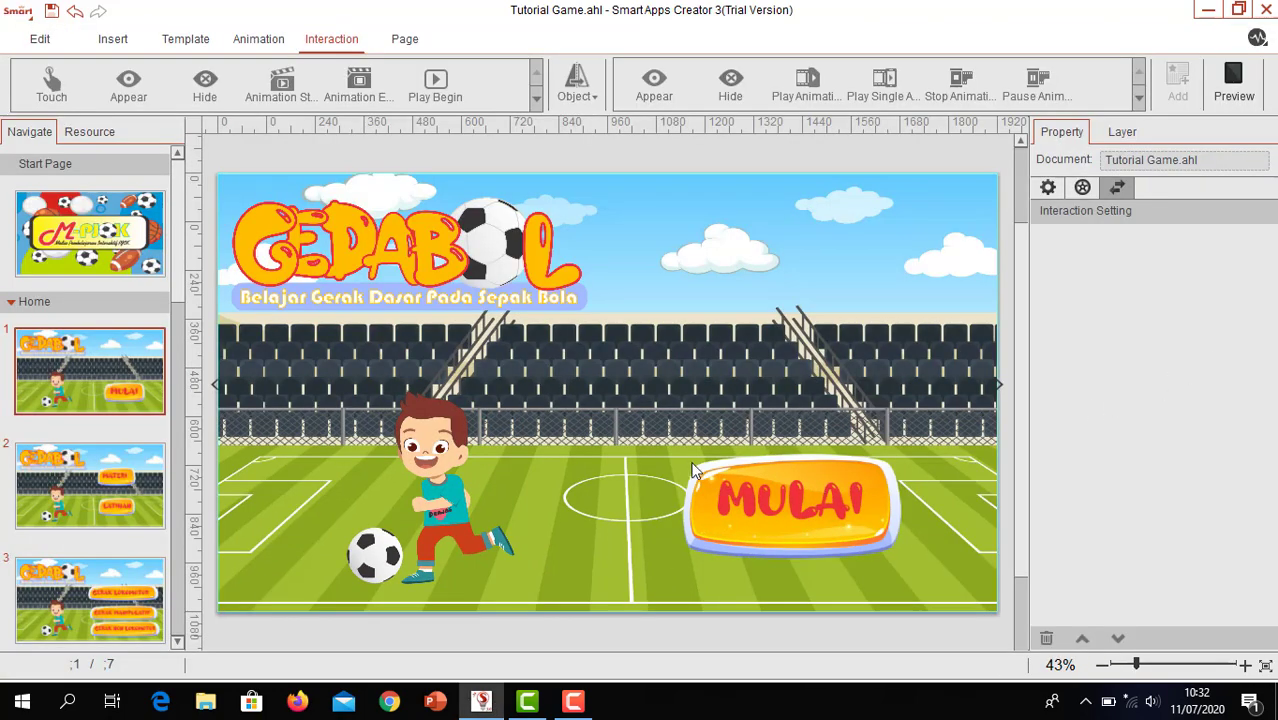
Raise the system volume
key("XF86AudioRaiseVolume")
key("XF86AudioRaiseVolume")
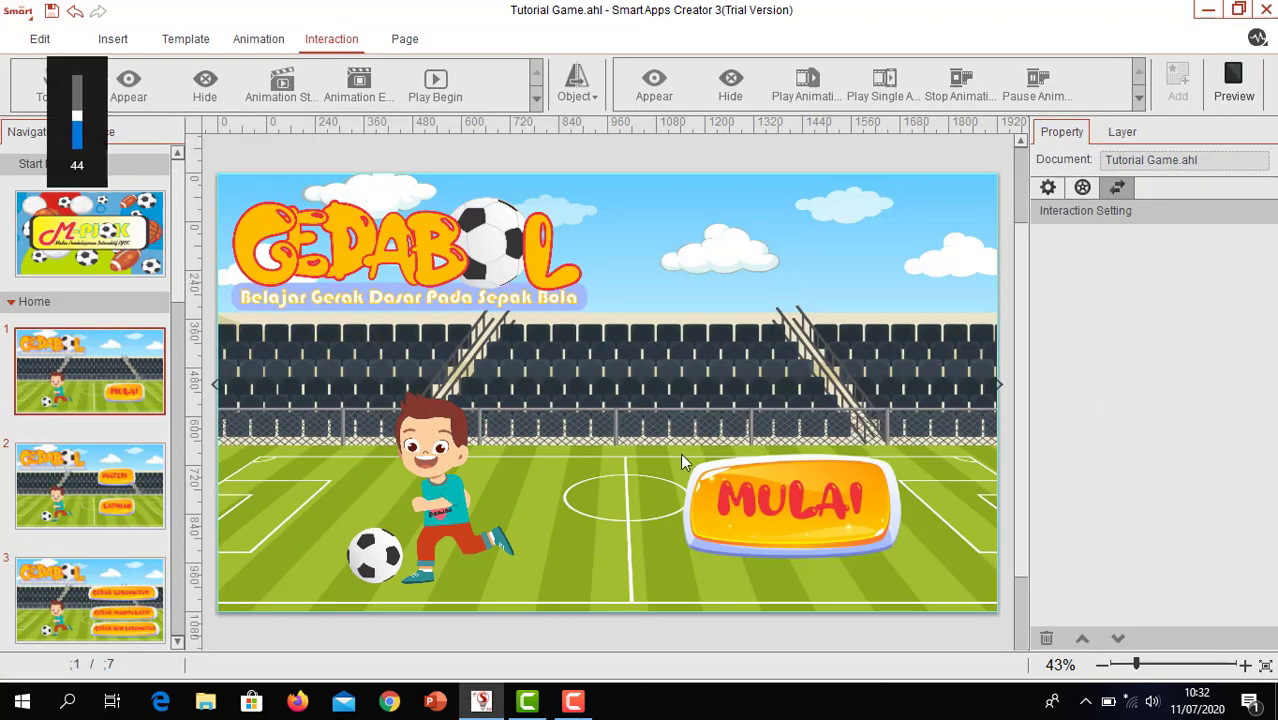
key("XF86AudioRaiseVolume")
key("XF86AudioRaiseVolume")
key("XF86AudioRaiseVolume")
key("XF86AudioRaiseVolume")
key("XF86AudioRaiseVolume")
key("XF86AudioRaiseVolume")
key("XF86AudioRaiseVolume")
key("XF86AudioRaiseVolume")
key("XF86AudioRaiseVolume")
key("XF86AudioRaiseVolume")
key("XF86AudioRaiseVolume")
key("XF86AudioRaiseVolume")
key("XF86AudioRaiseVolume")
key("XF86AudioRaiseVolume")
key("XF86AudioRaiseVolume")
key("XF86AudioRaiseVolume")
key("XF86AudioRaiseVolume")
key("XF86AudioRaiseVolume")
key("XF86AudioRaiseVolume")
key("XF86AudioRaiseVolume")
Preview page 1 again to listen to the MULAI button's touch sound, and close the preview
left_click(1232, 83)
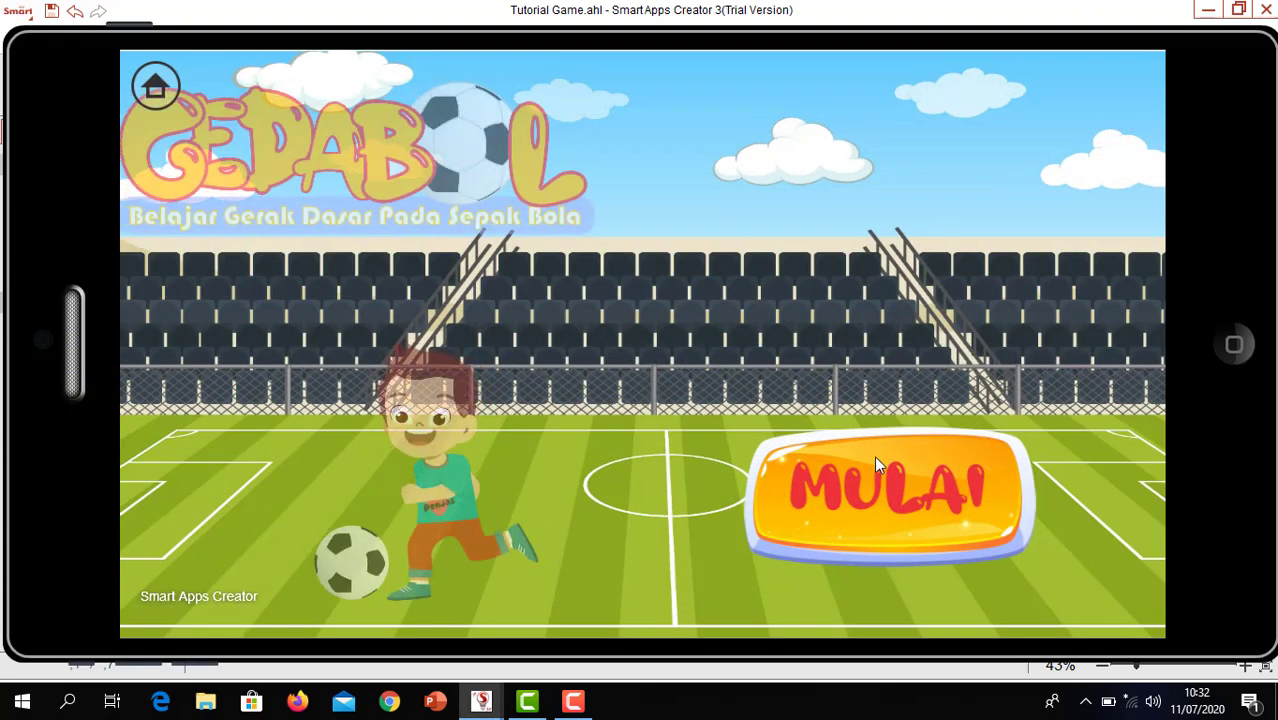
left_click(870, 487)
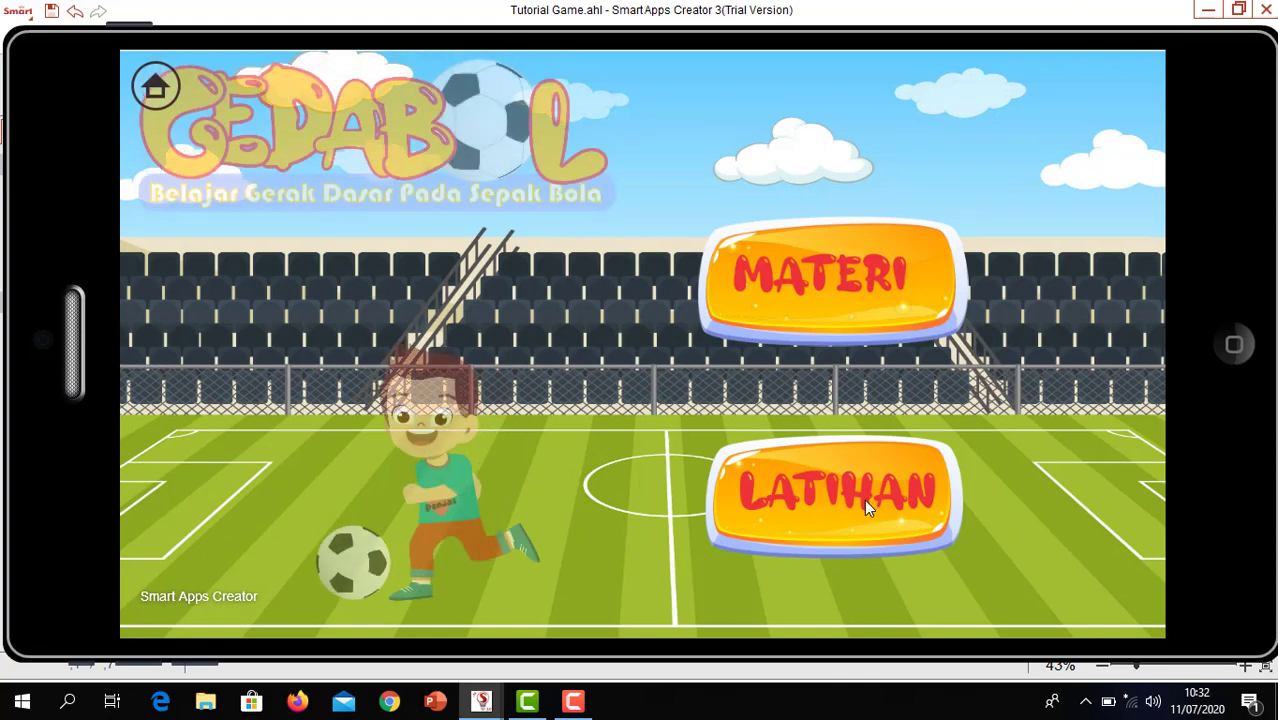
left_click(1233, 344)
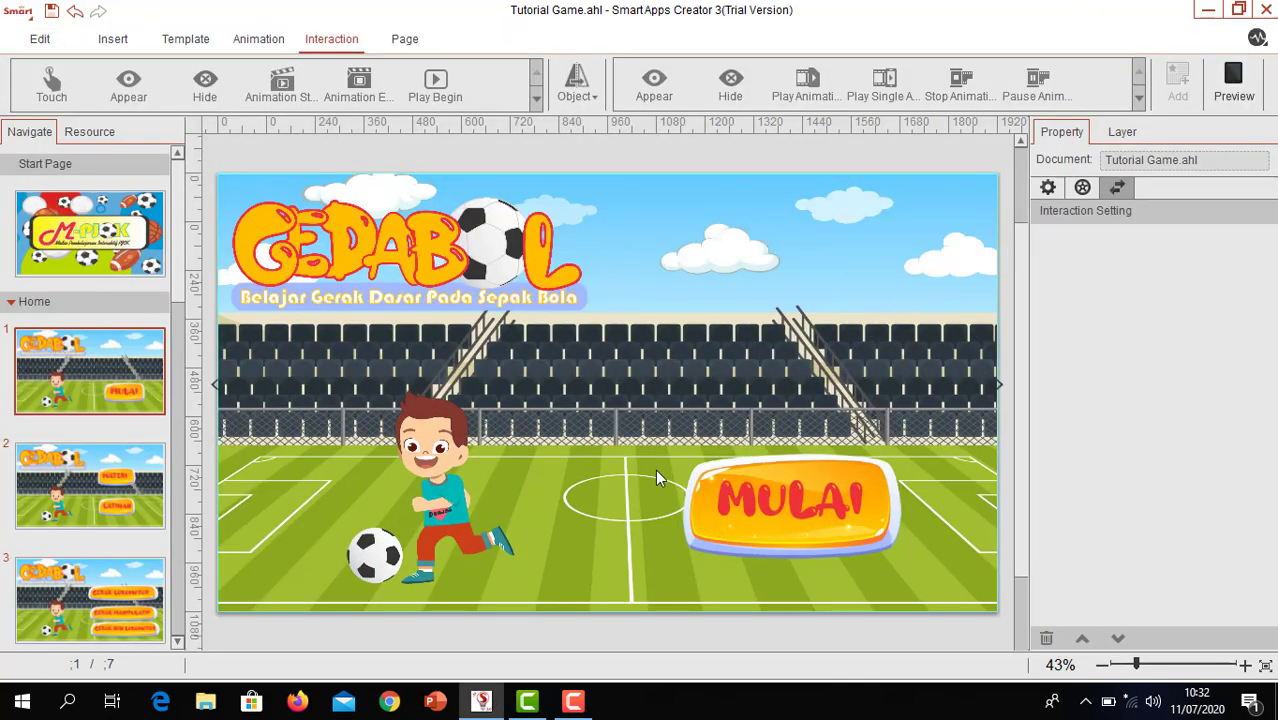
left_click(573, 701)
left_click(1188, 607)
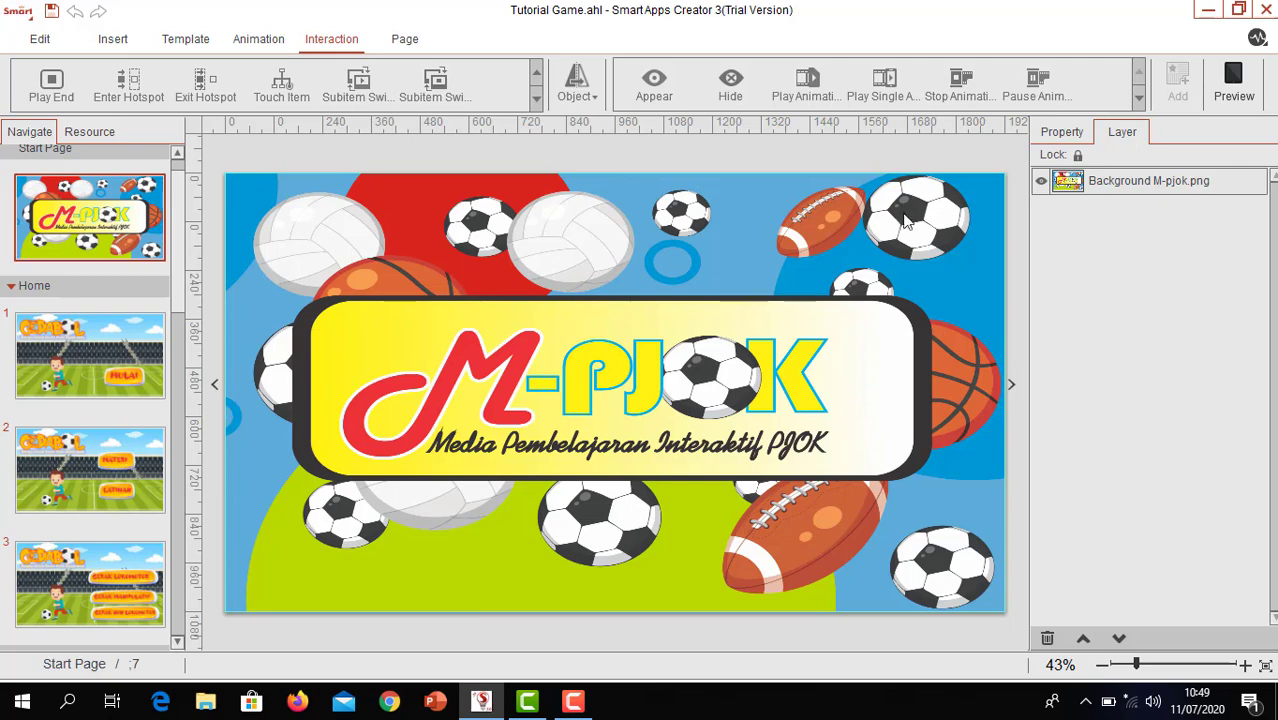
Preview the app from the start page through to the MULAI page, and close the preview
left_click(1218, 98)
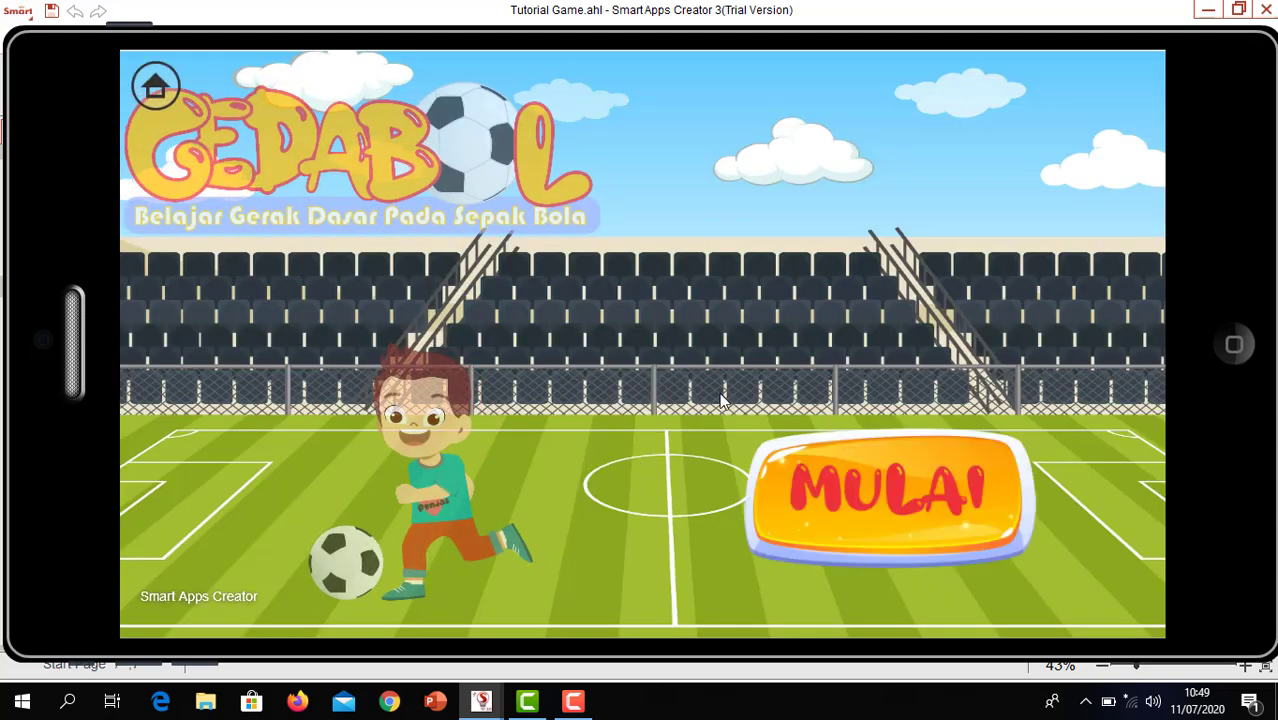
left_click(1233, 344)
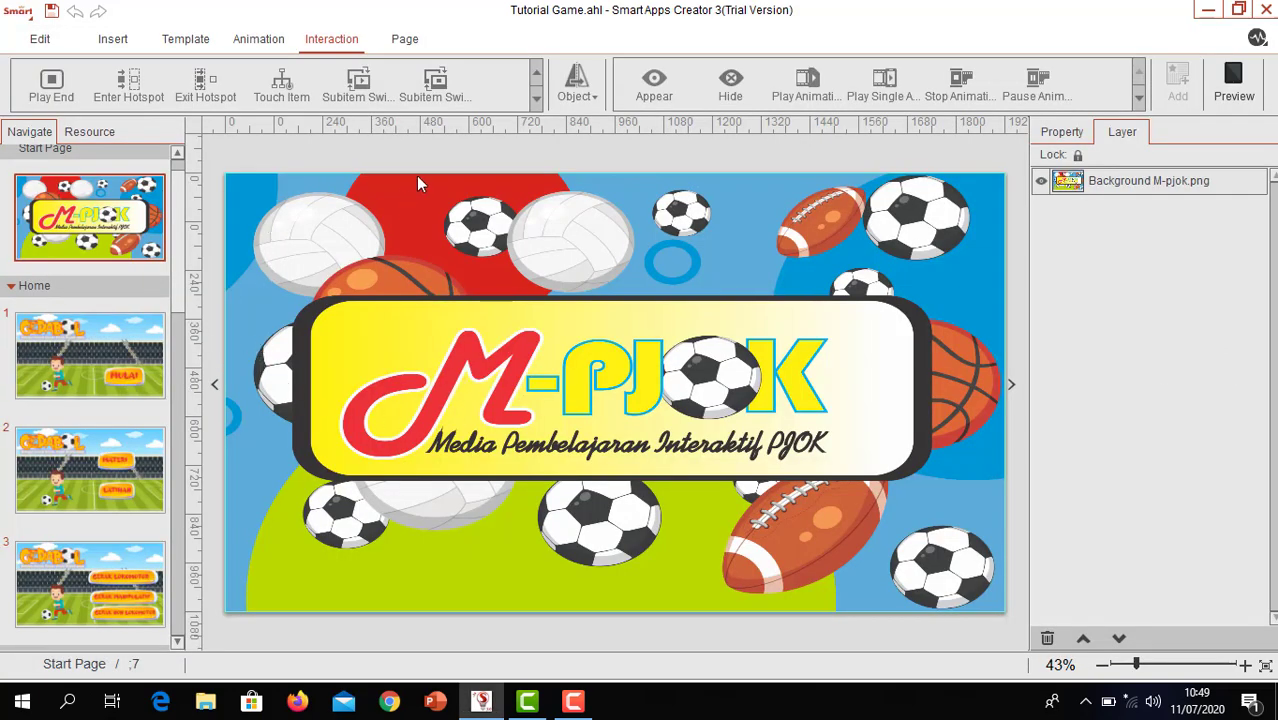
Add the BGmusik MP3 file from the Documents folder as the app's background music
left_click(408, 40)
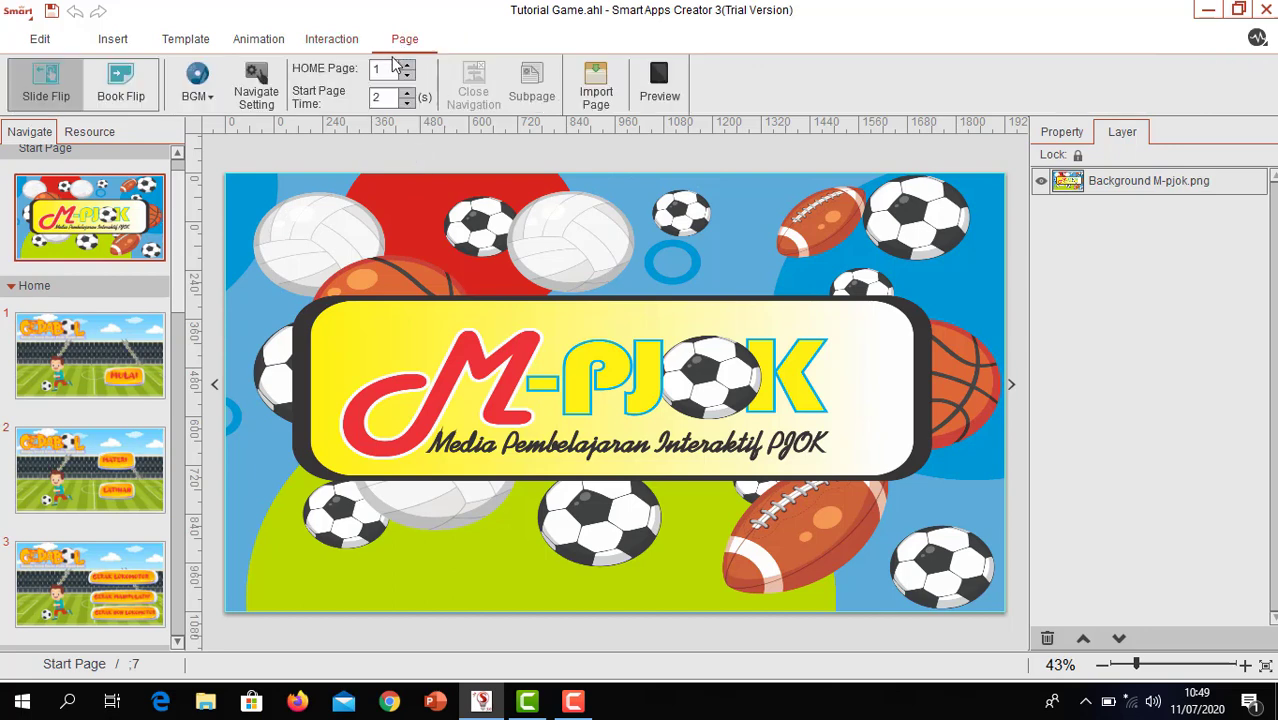
left_click(203, 100)
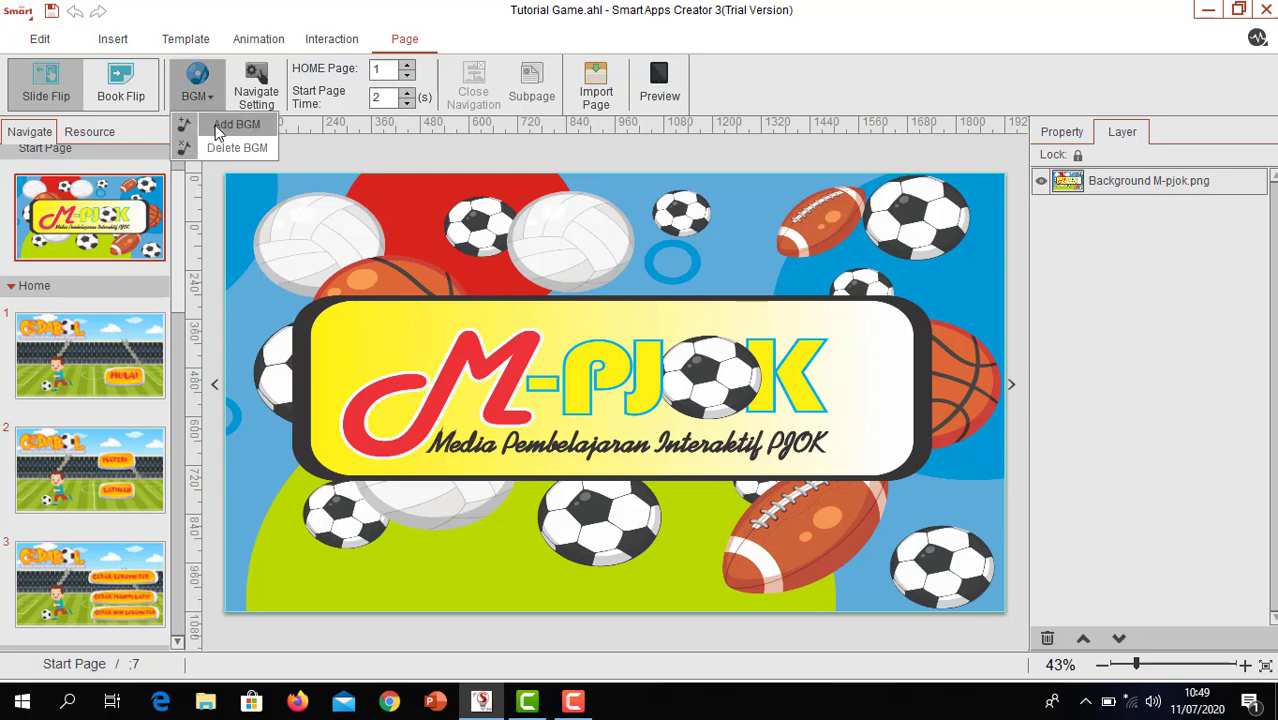
left_click(218, 130)
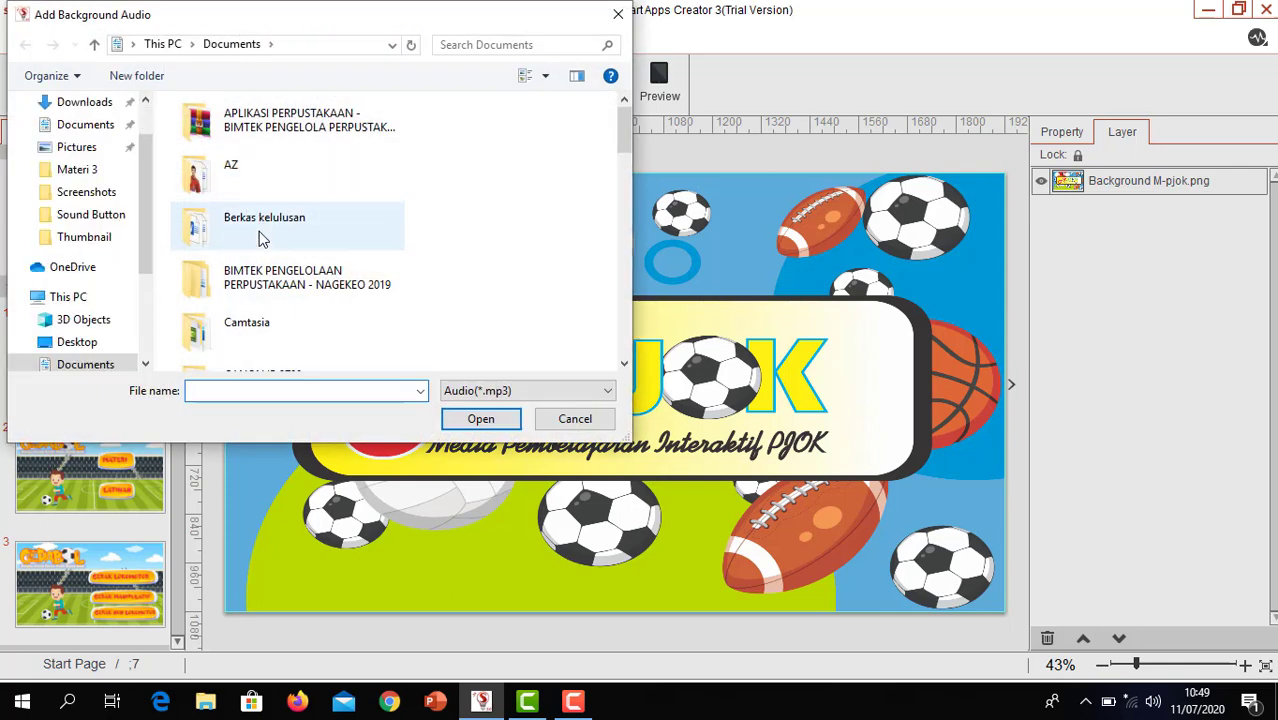
scroll(255, 285, "down", 10)
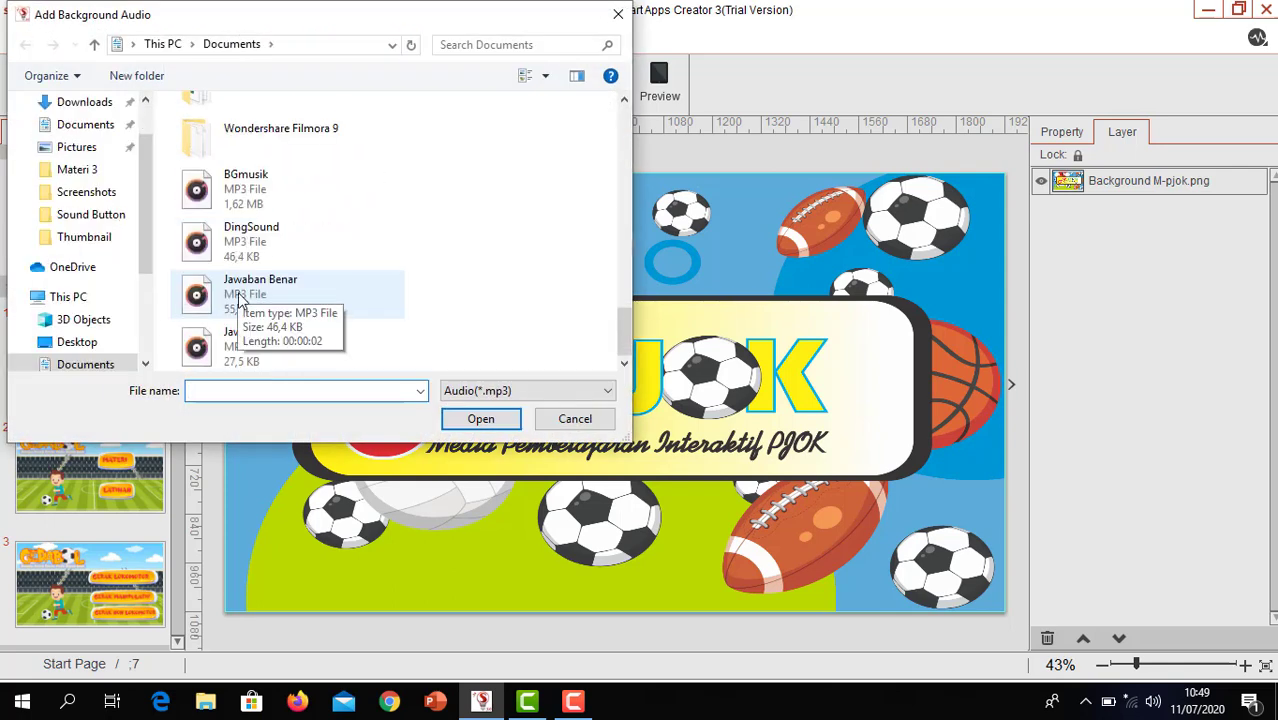
left_click(238, 193)
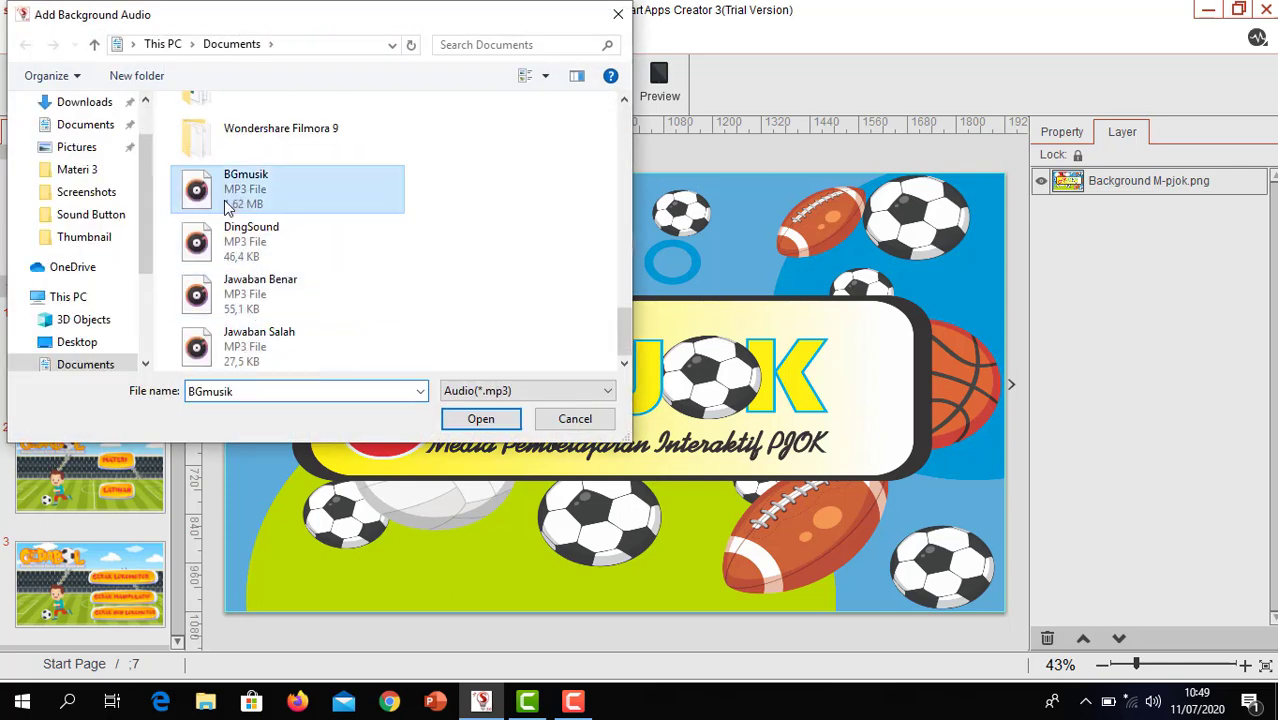
left_click(480, 421)
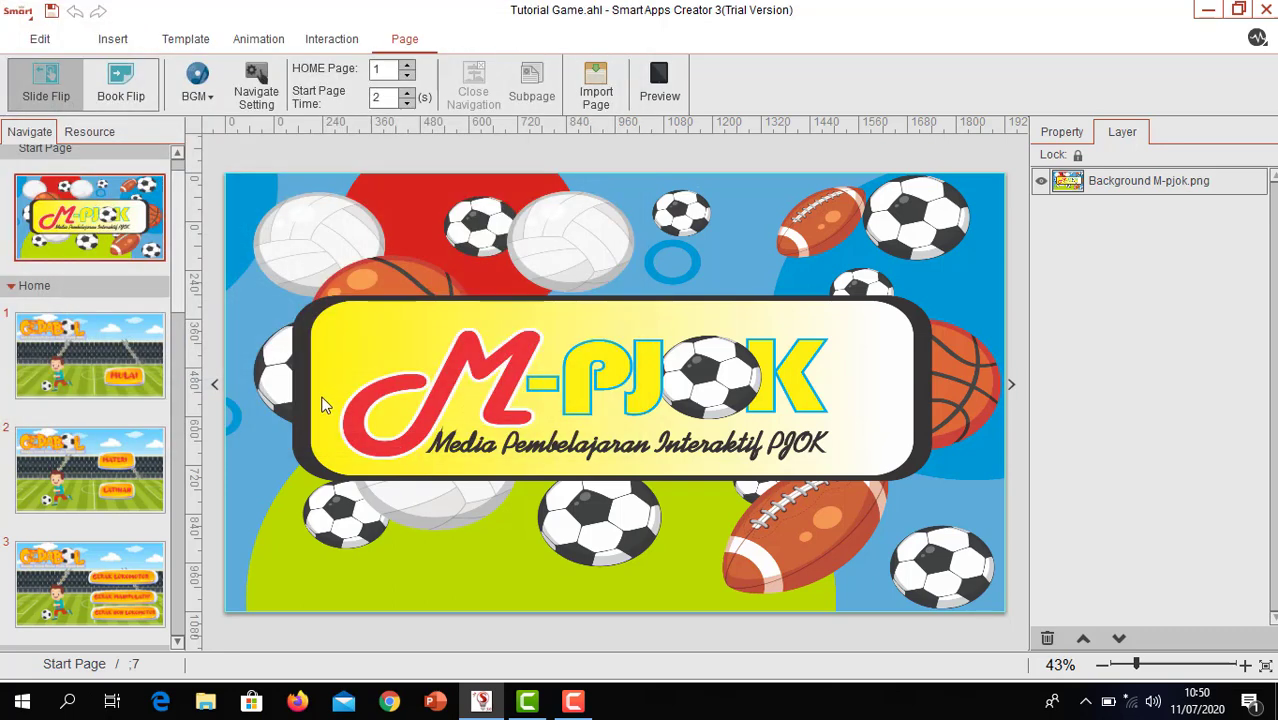
Preview the app from the start page with the background music playing, and close the preview
left_click(662, 87)
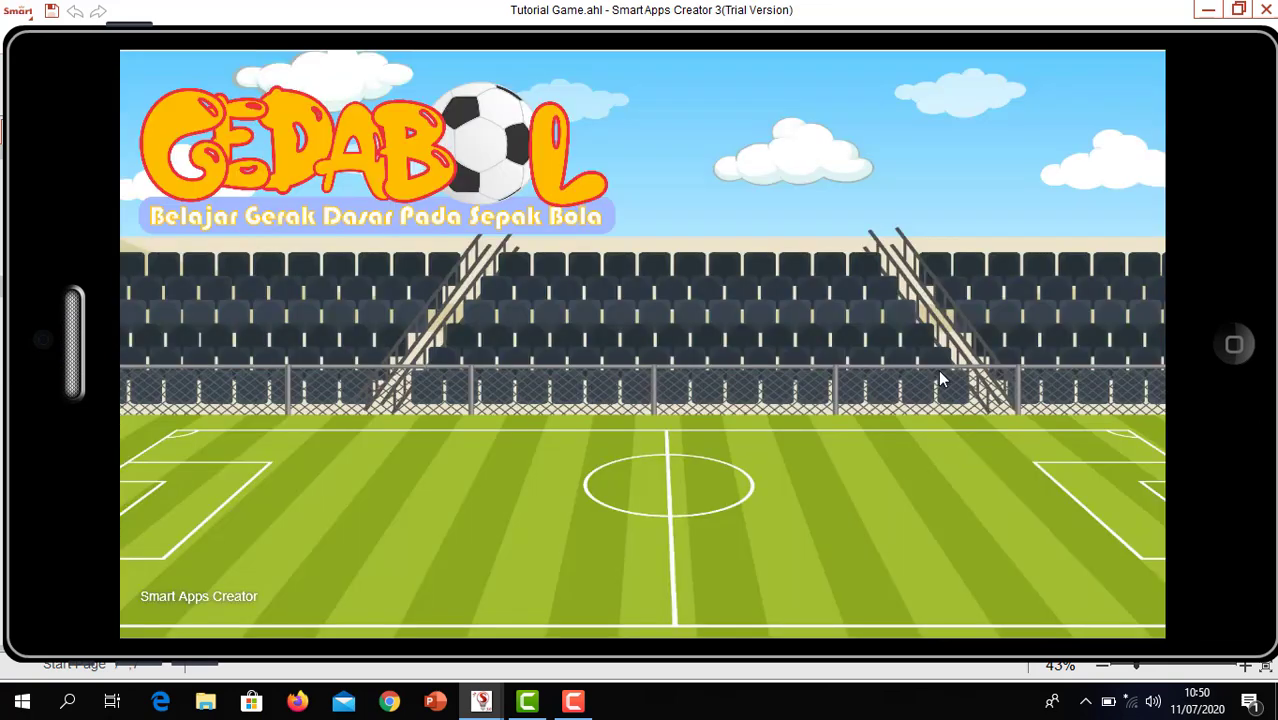
left_click(1232, 347)
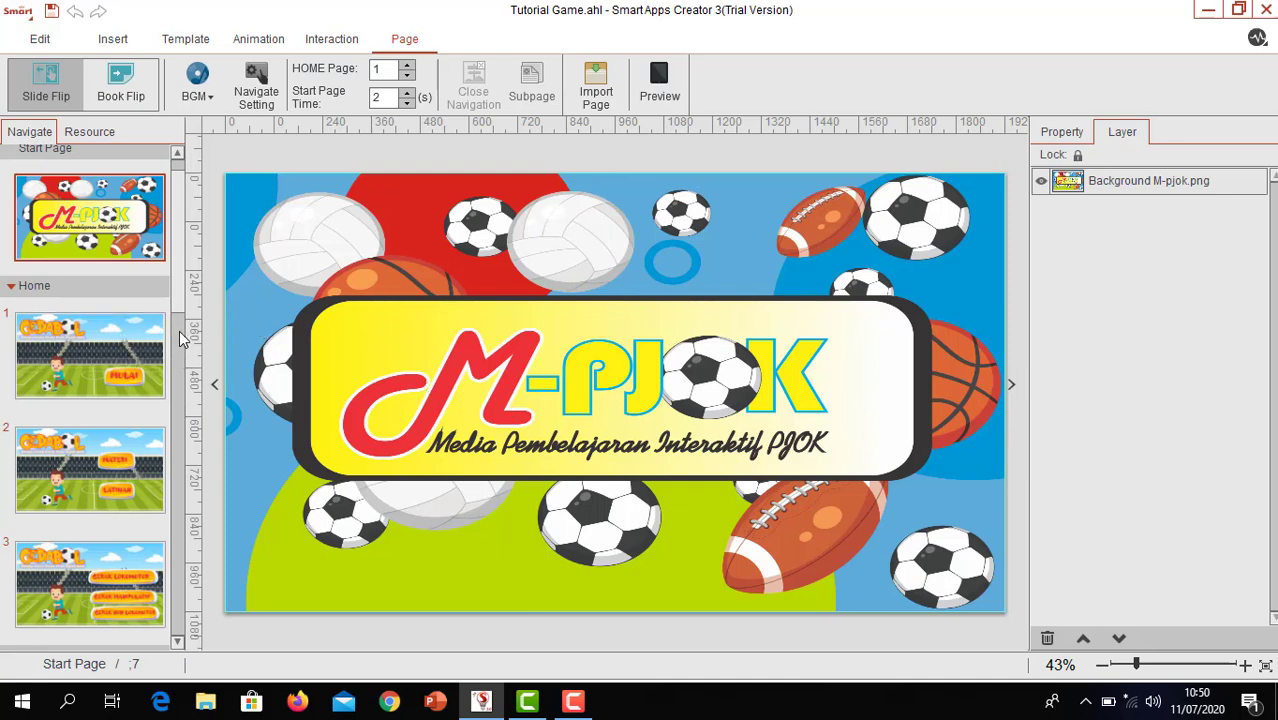
Open page 7 in the Game section and hide its Good.png layer
scroll(175, 384, "down", 2)
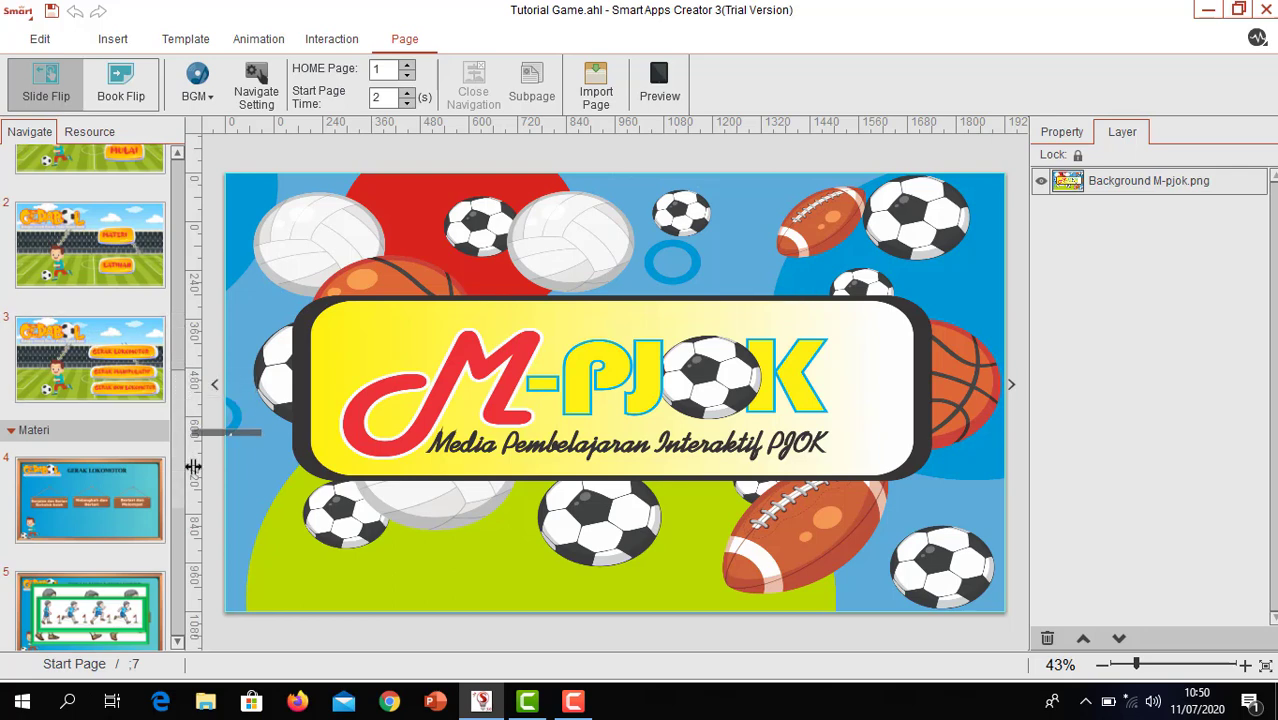
scroll(160, 625, "down", 3)
left_click(113, 606)
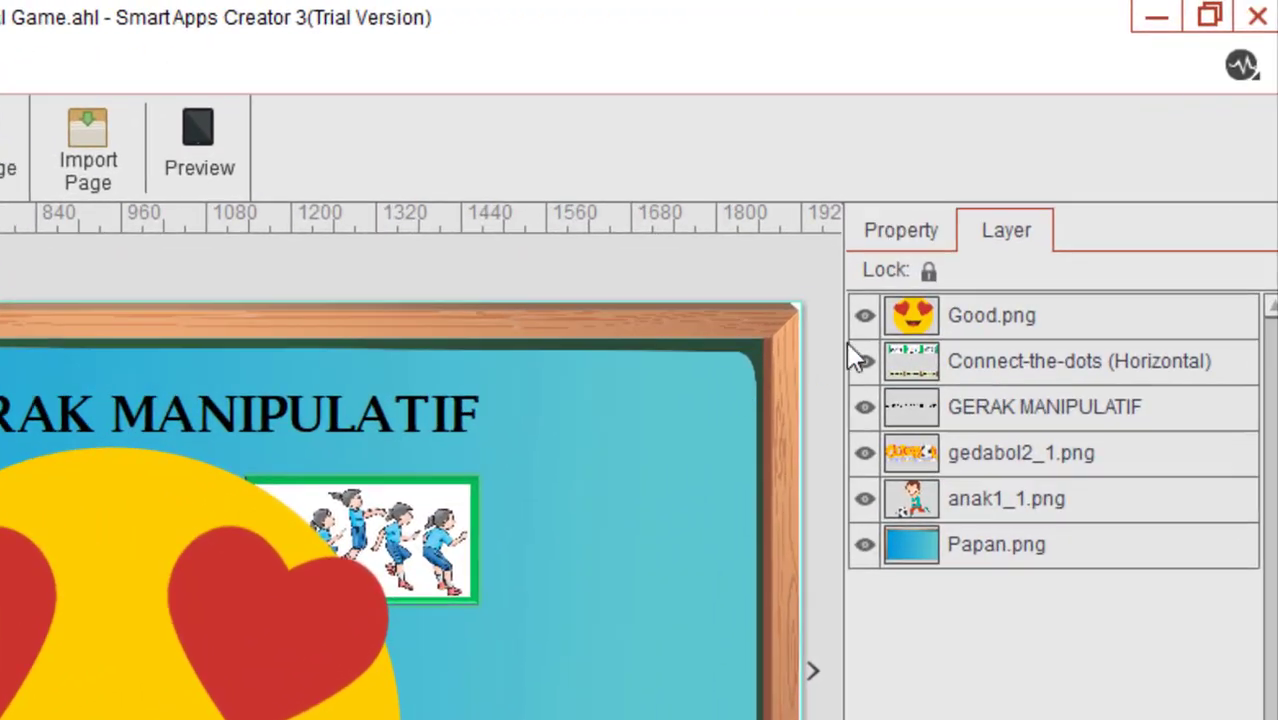
left_click(864, 316)
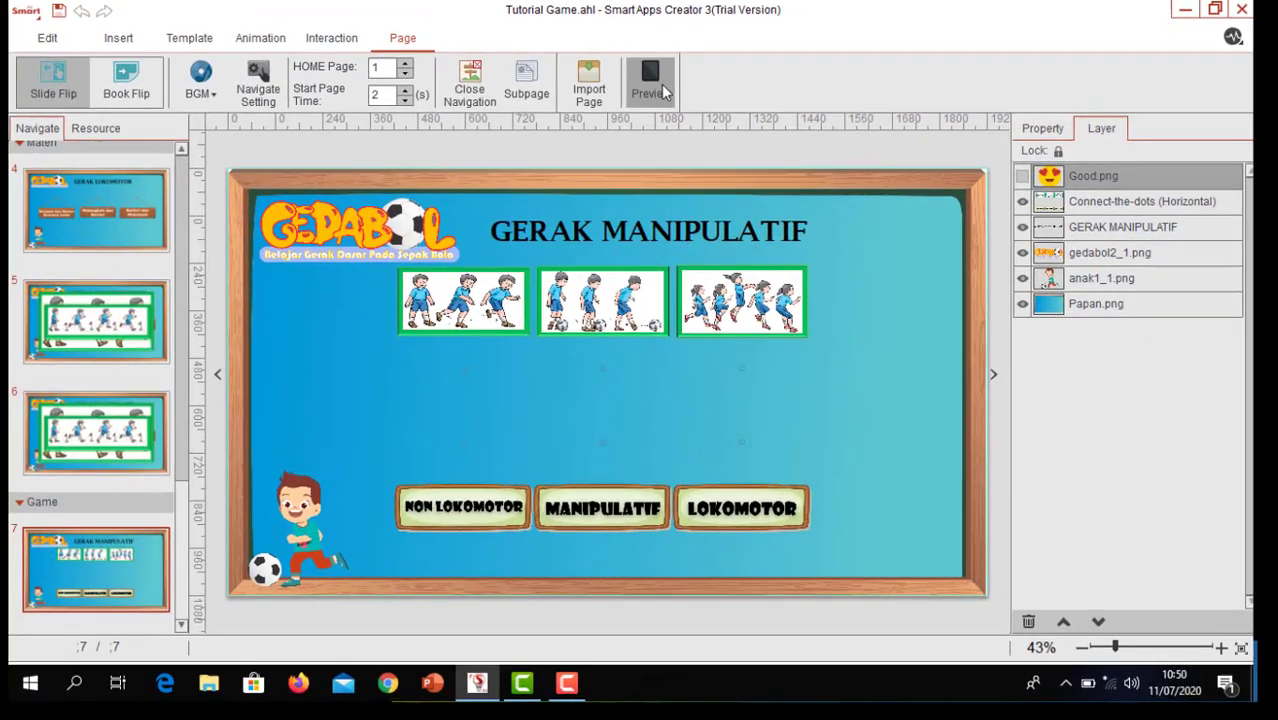
Preview page 7, test matching the first picture with NON LOKOMOTOR, and close the preview
left_click(650, 85)
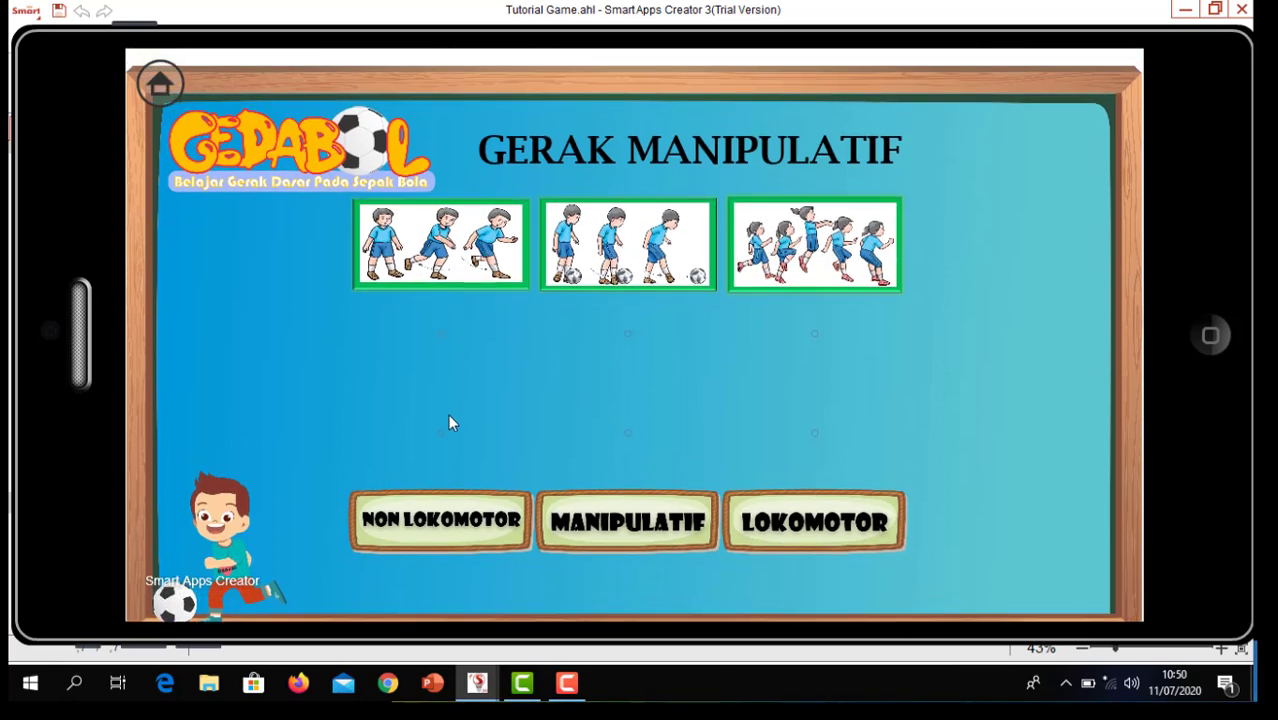
left_click_drag(446, 316, 440, 427)
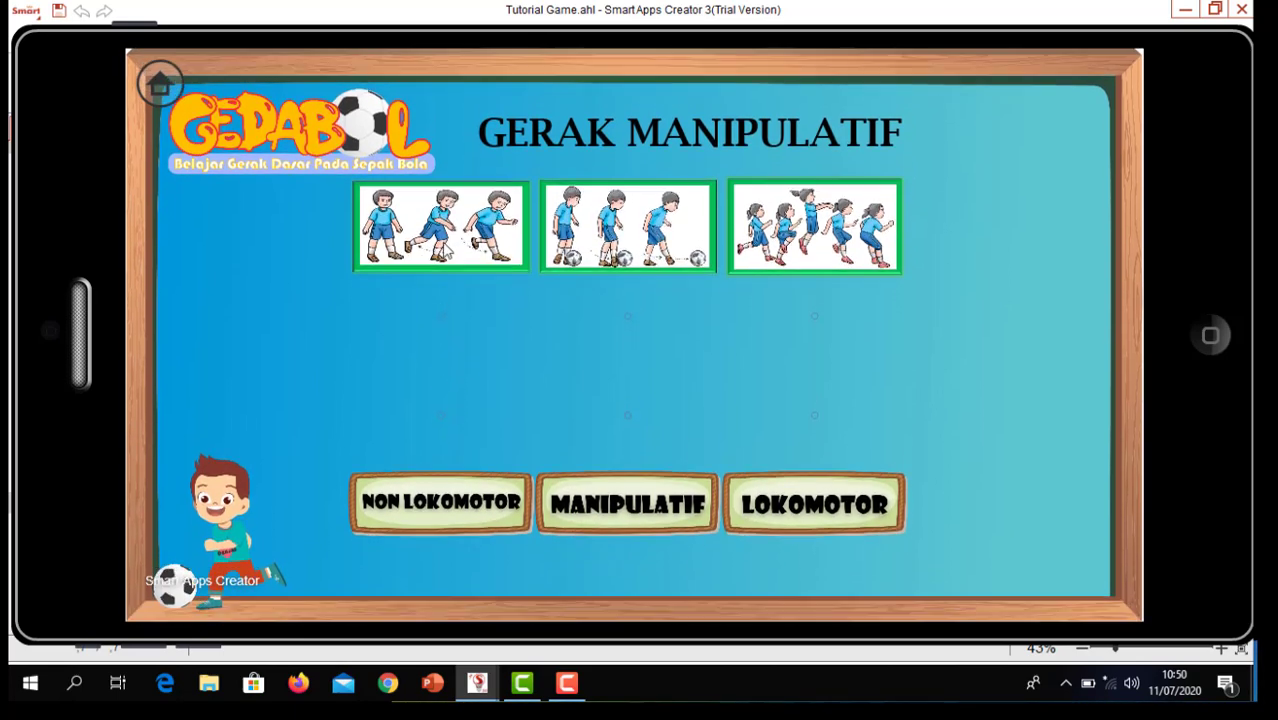
left_click_drag(442, 238, 497, 471)
left_click(1210, 337)
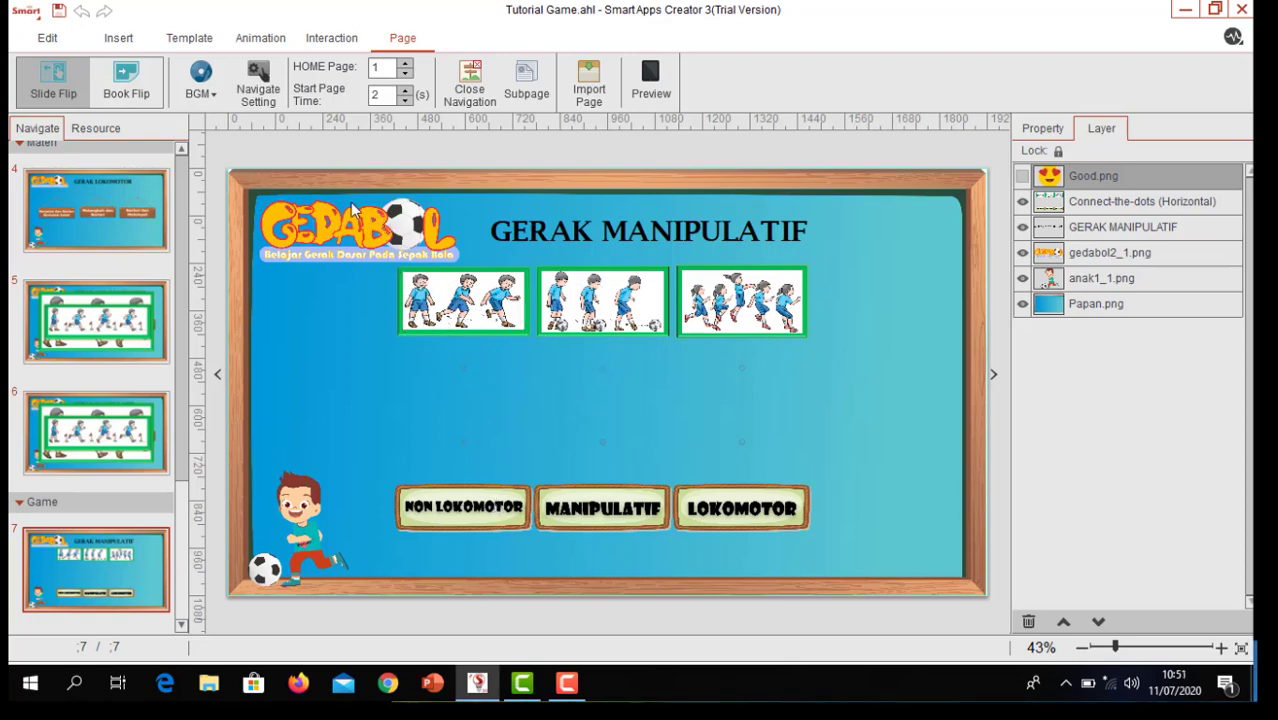
left_click(440, 318)
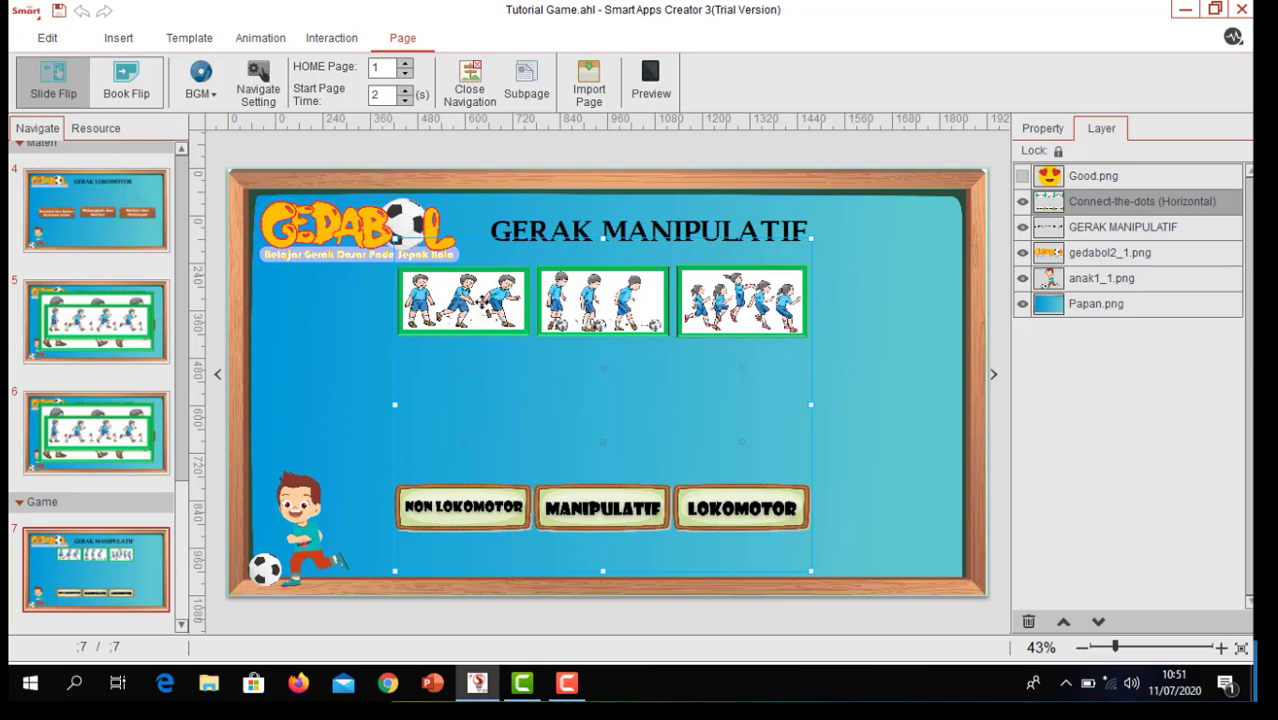
left_click(327, 45)
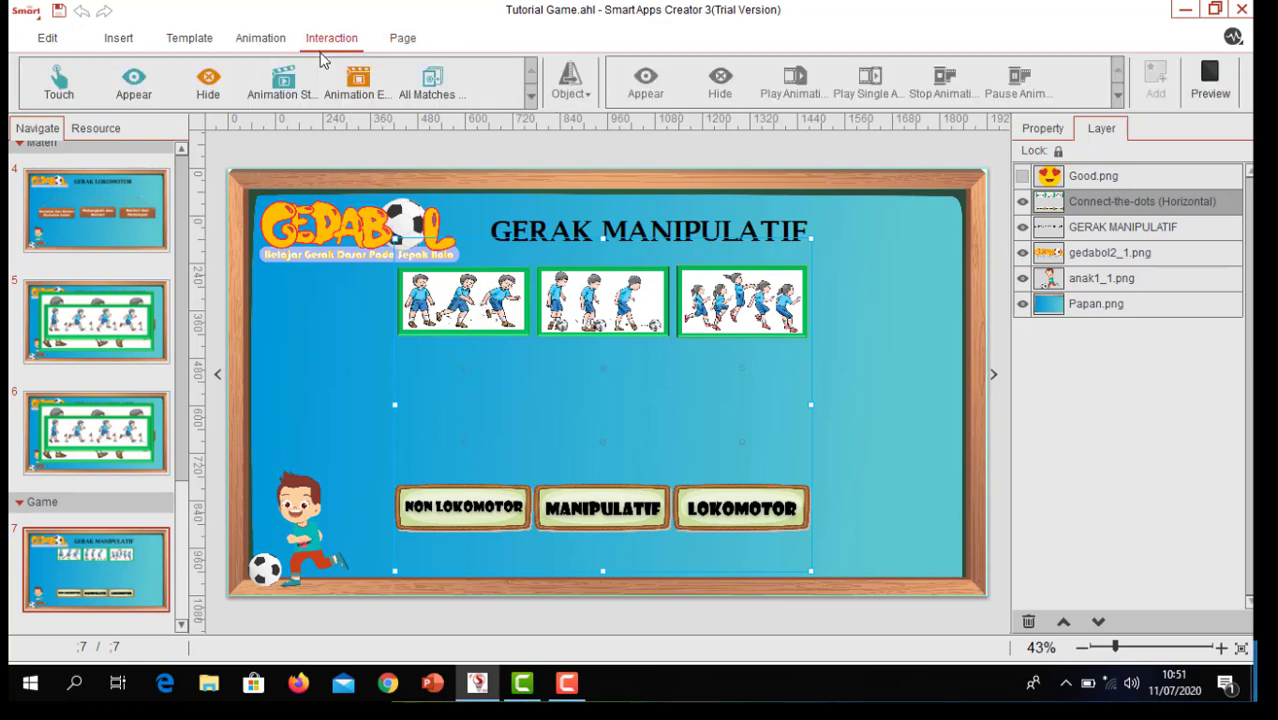
left_click(529, 100)
left_click(529, 100)
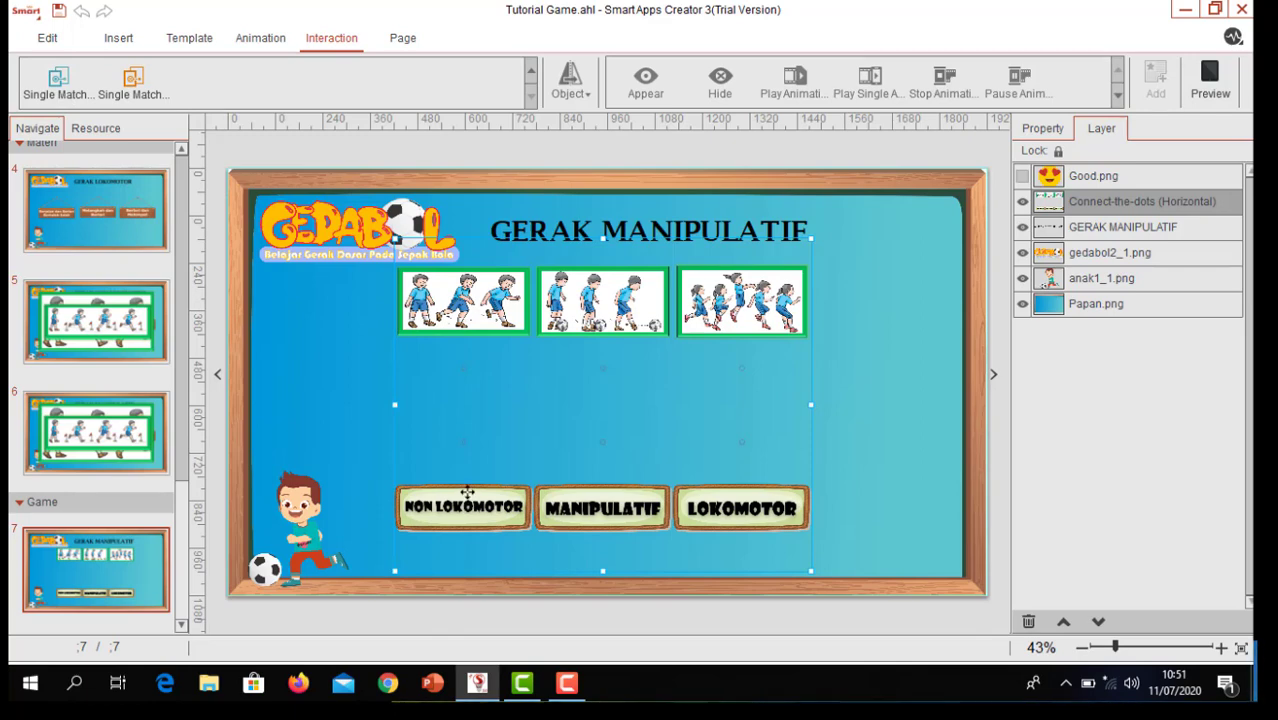
left_click(57, 85)
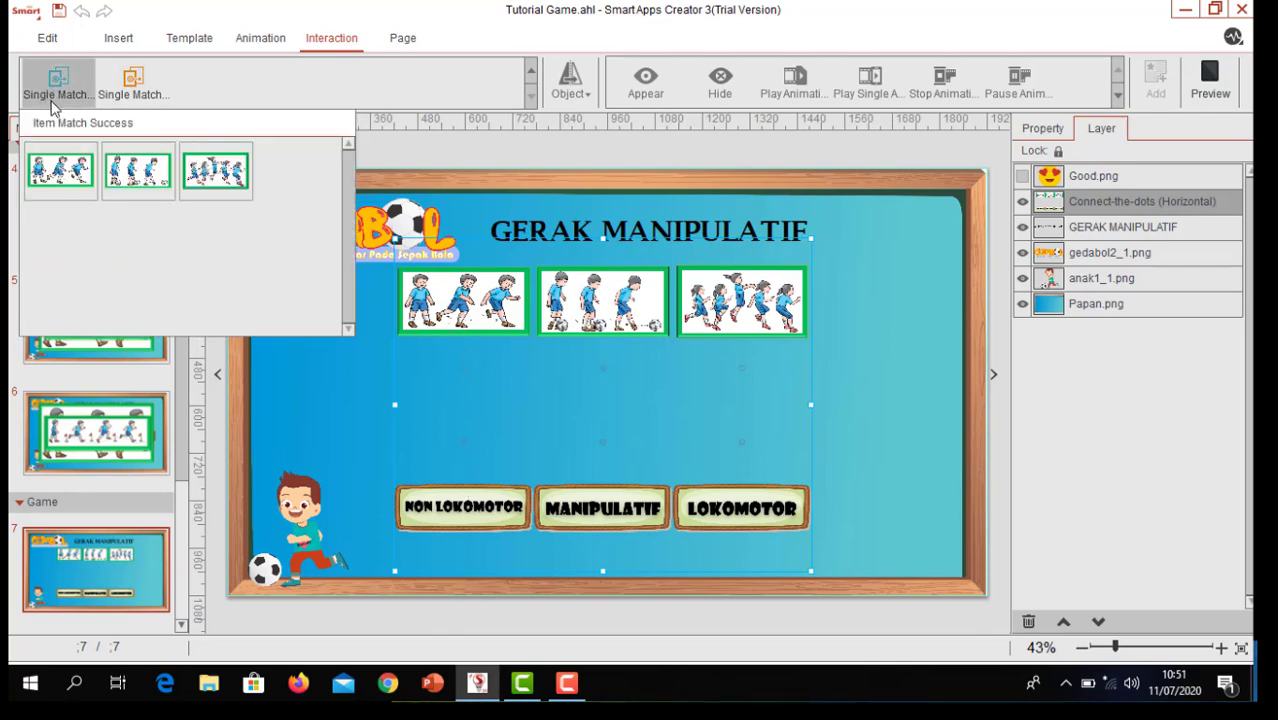
left_click(62, 180)
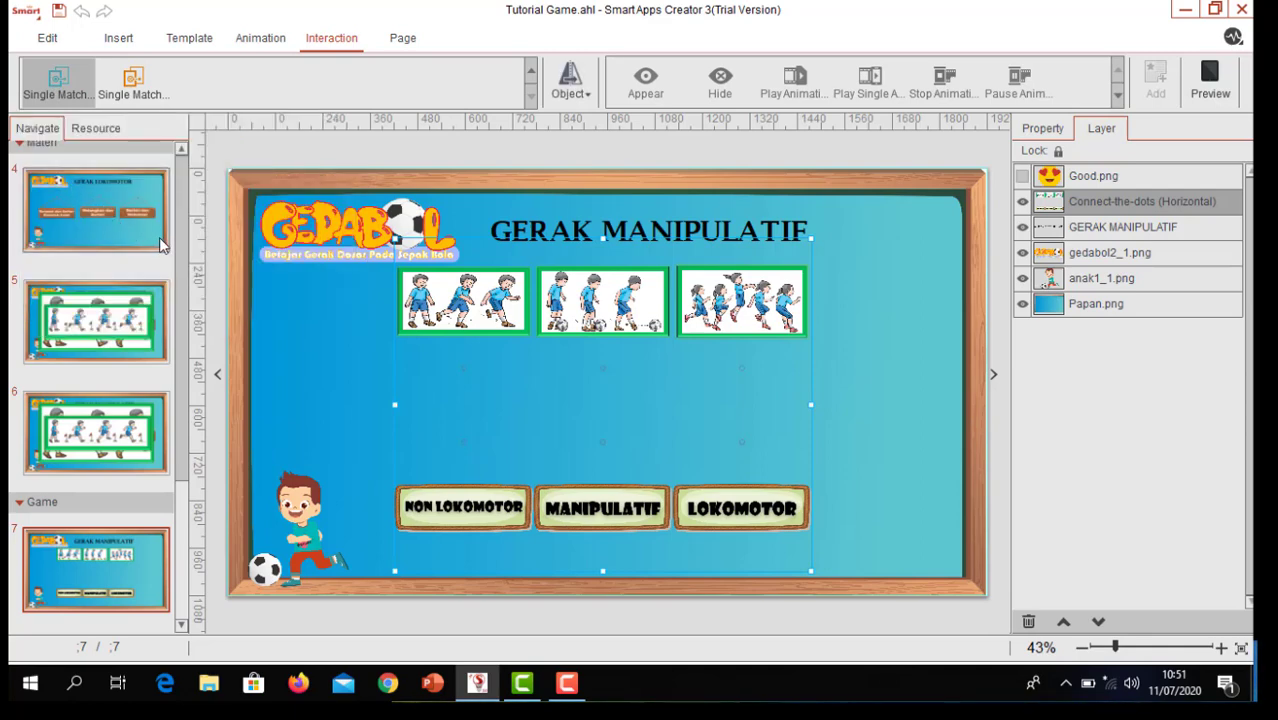
left_click(572, 85)
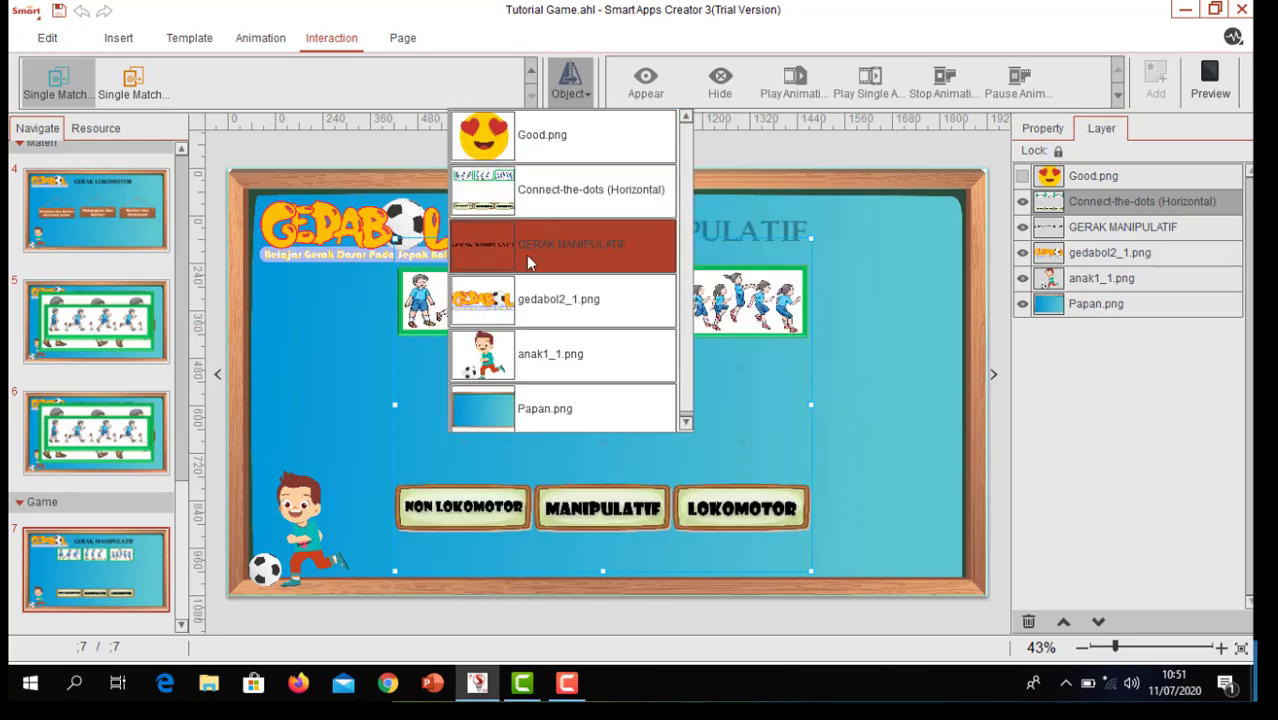
left_click(720, 155)
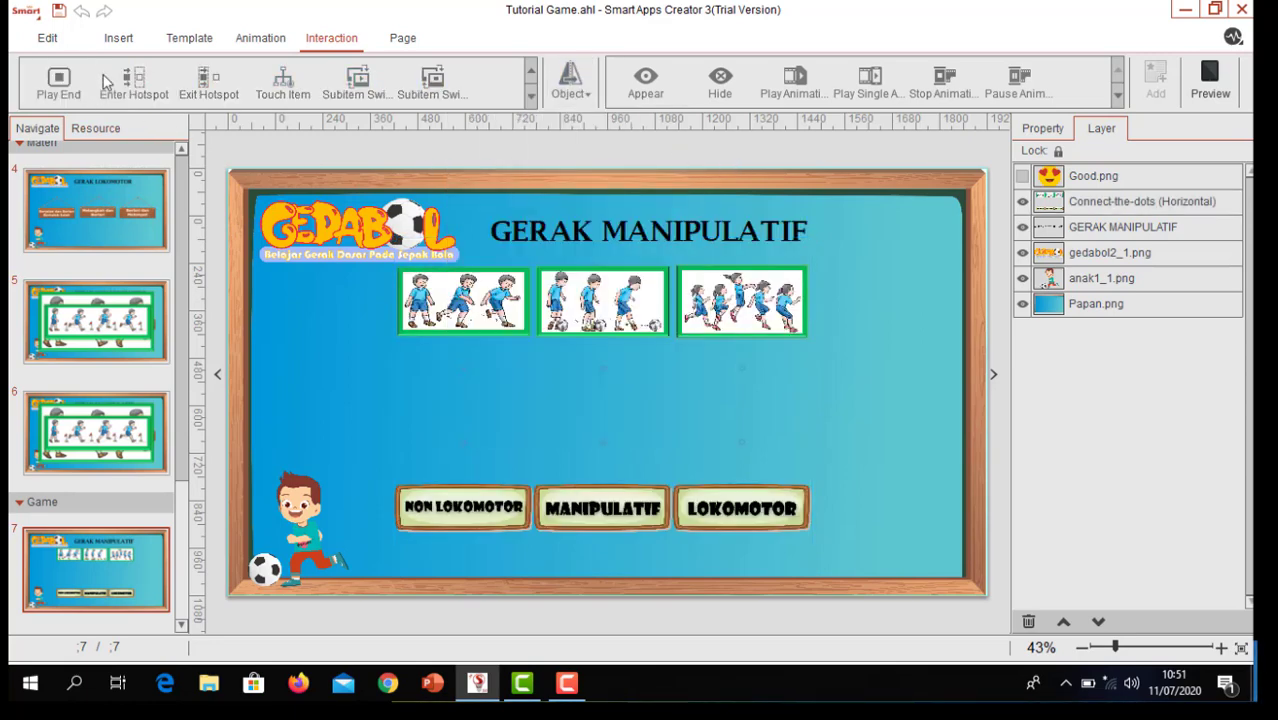
Insert the Jawaban Benar MP3 file from the Documents folder as audio on page 7
left_click(118, 40)
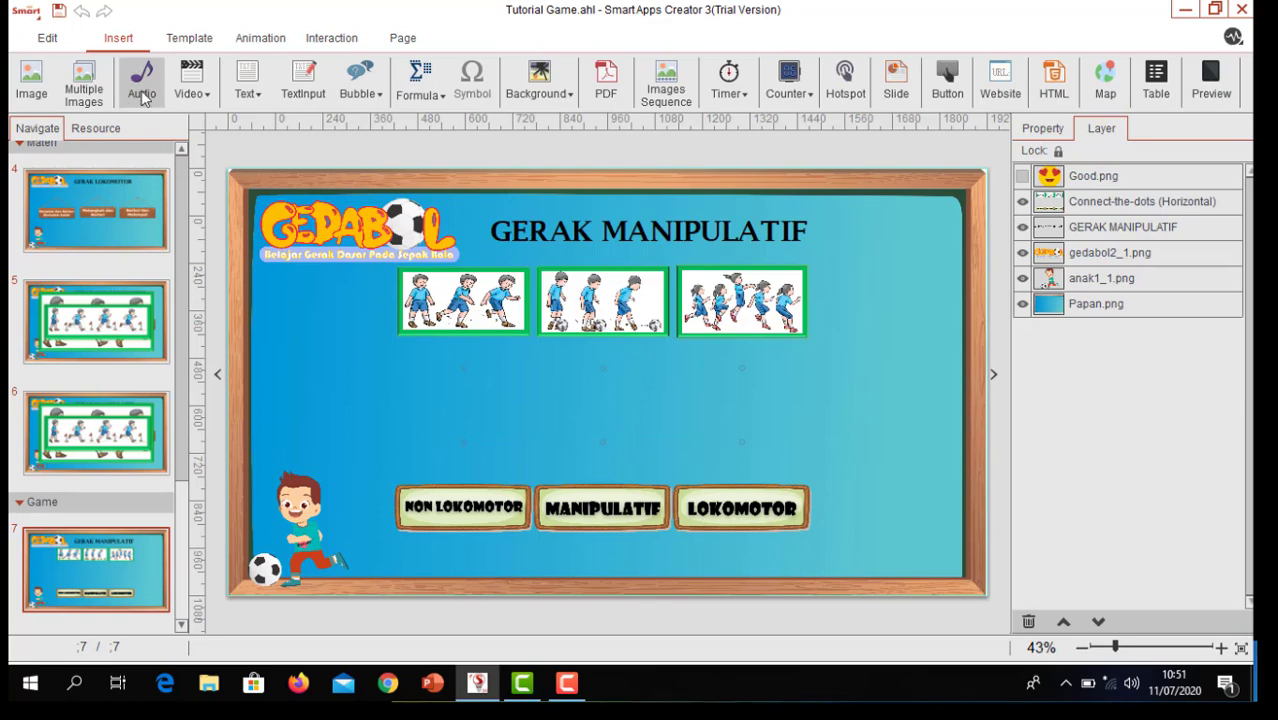
left_click(142, 78)
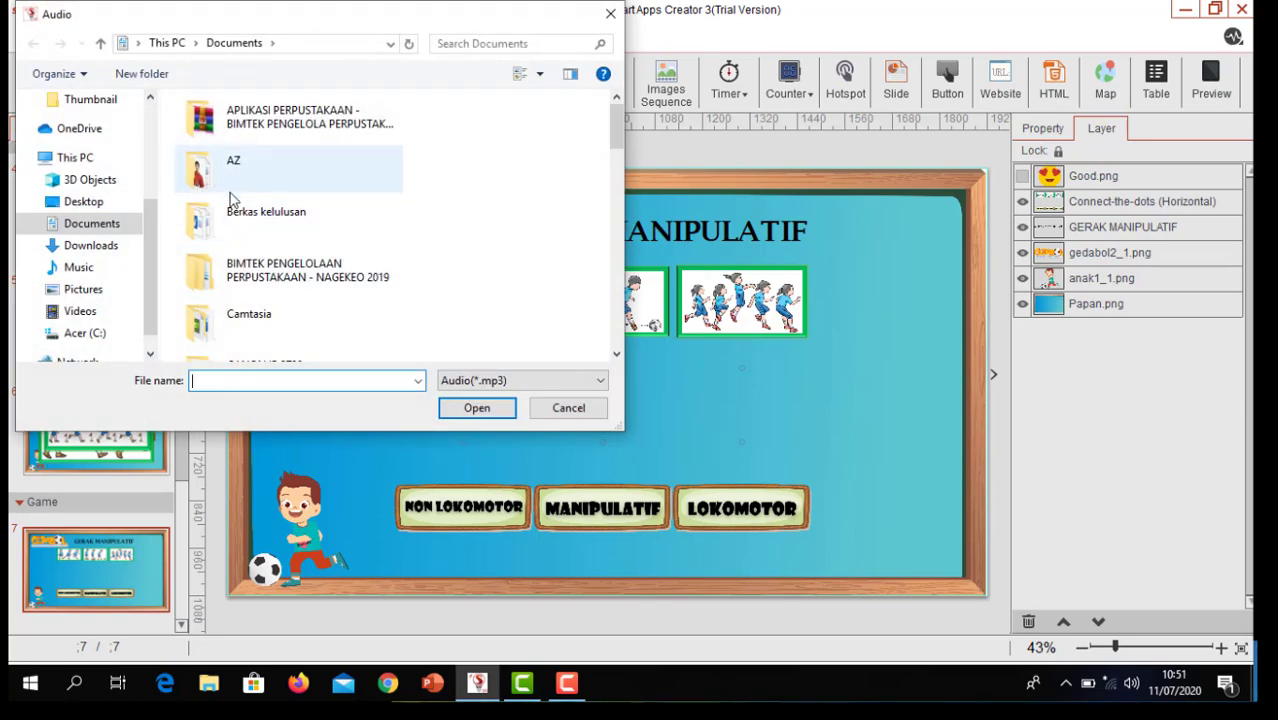
scroll(277, 288, "down", 8)
scroll(282, 303, "down", 1)
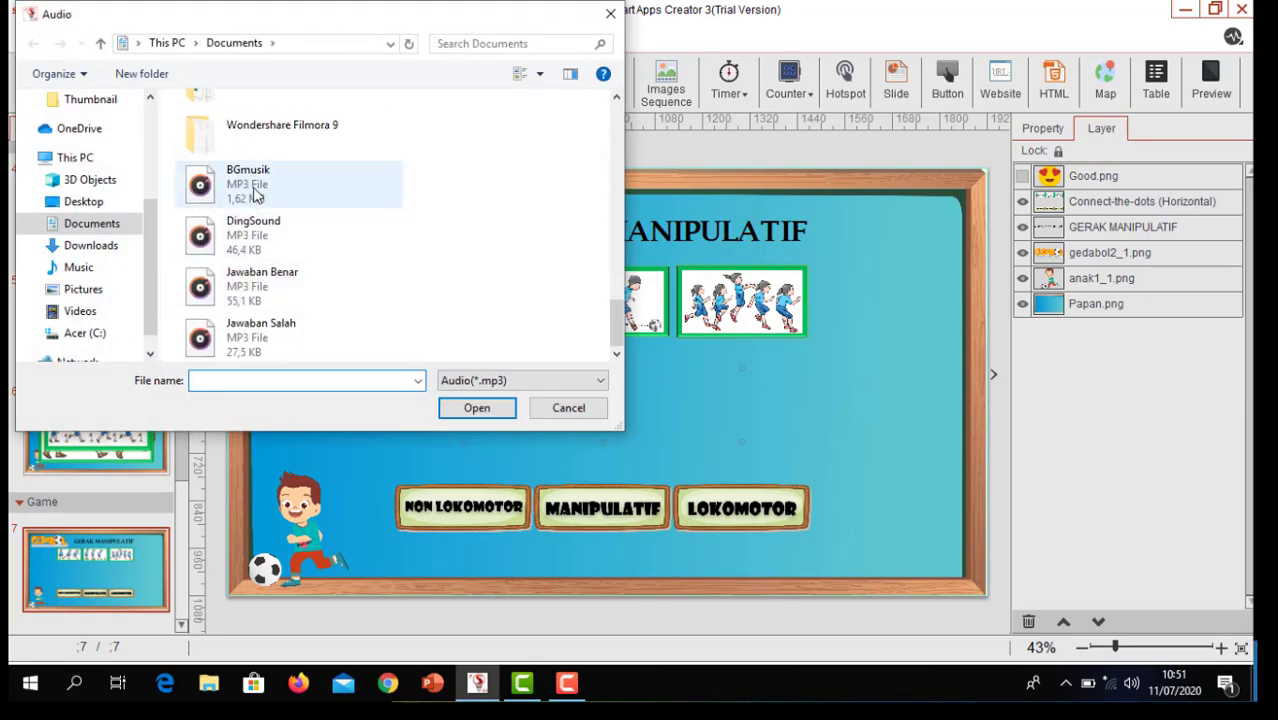
left_click(254, 290)
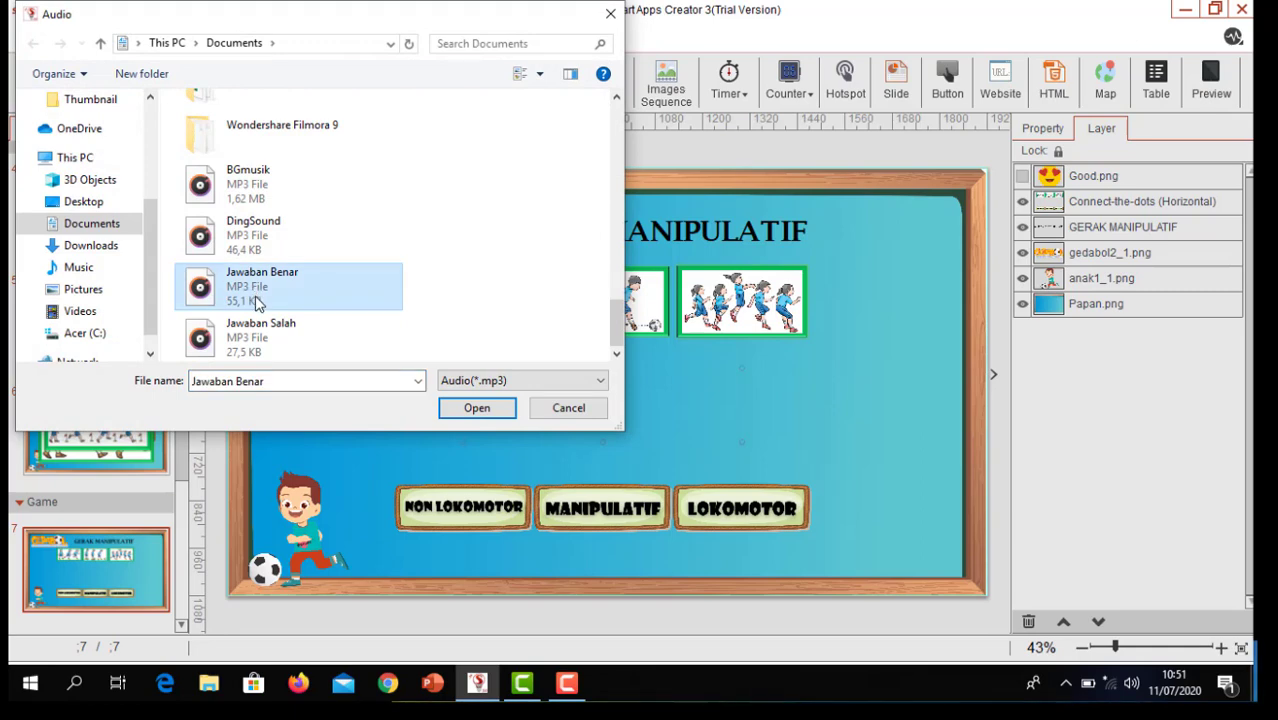
left_click(249, 342)
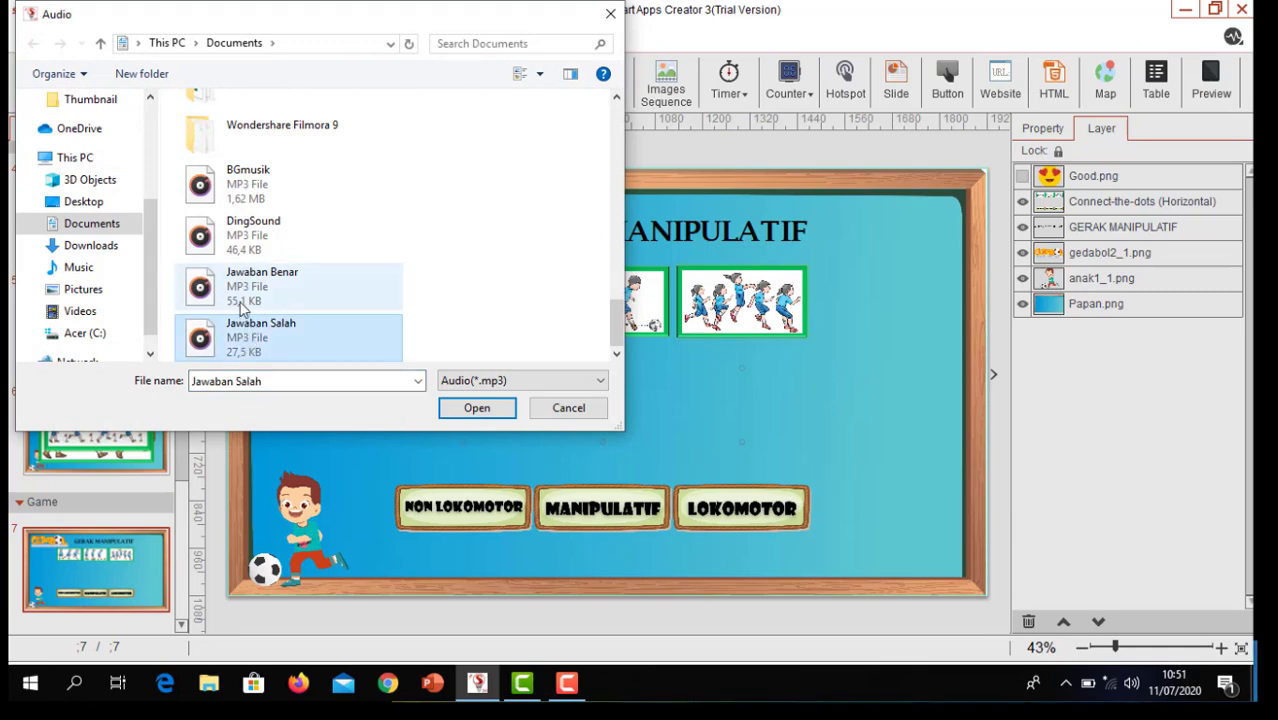
left_click(244, 302)
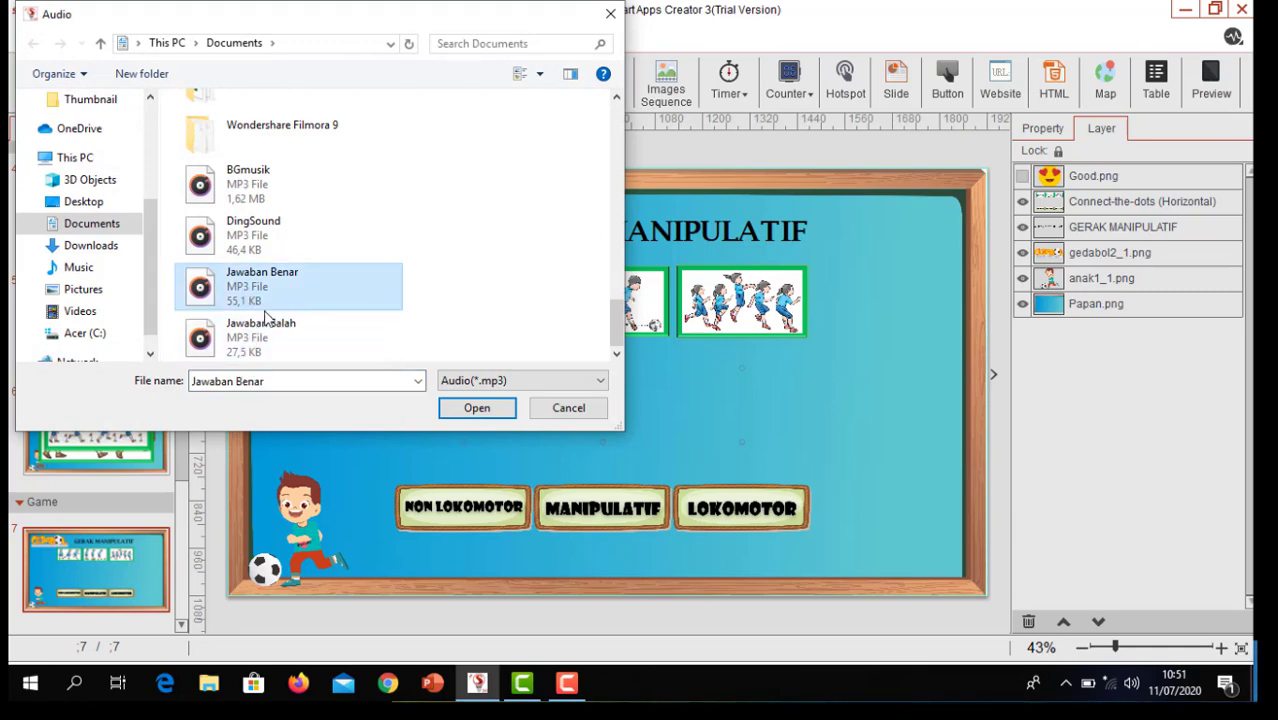
left_click(250, 344)
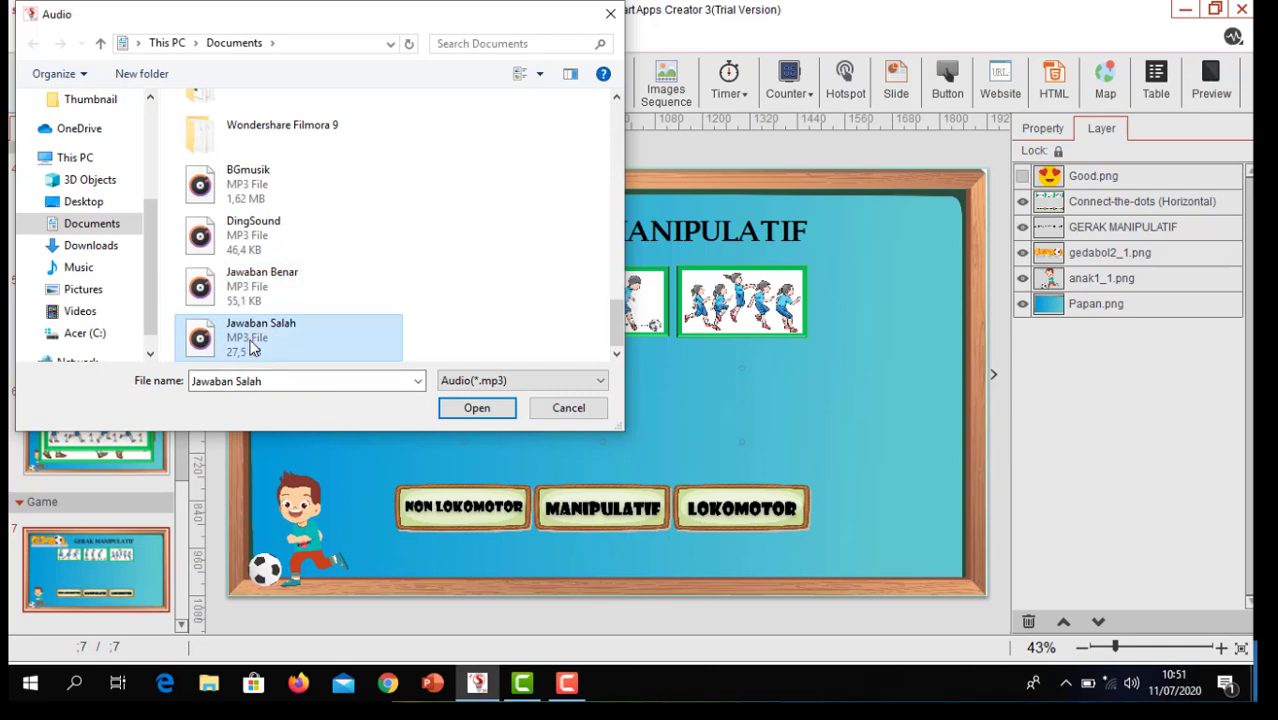
left_click(250, 302)
left_click(456, 408)
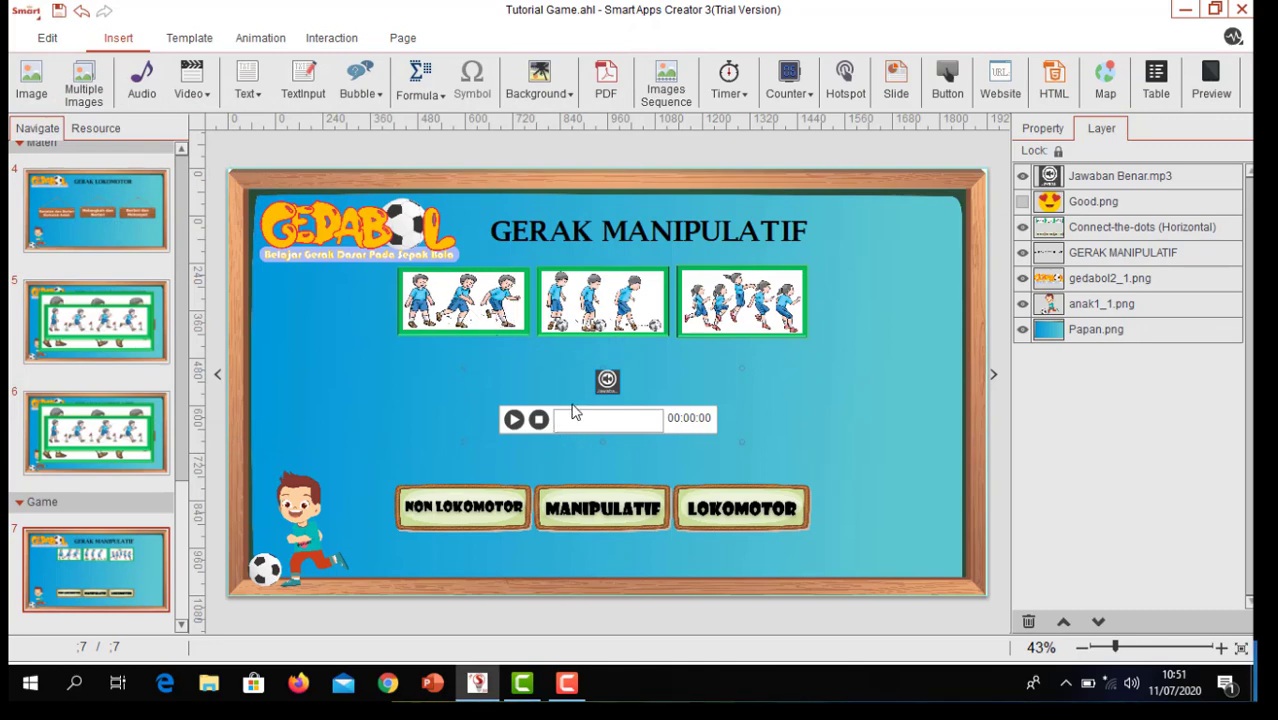
Move the Jawaban Benar audio icon off the page above the board's upper edge and play the sound to check it
left_click_drag(607, 380, 641, 106)
scroll(677, 242, "up", 3)
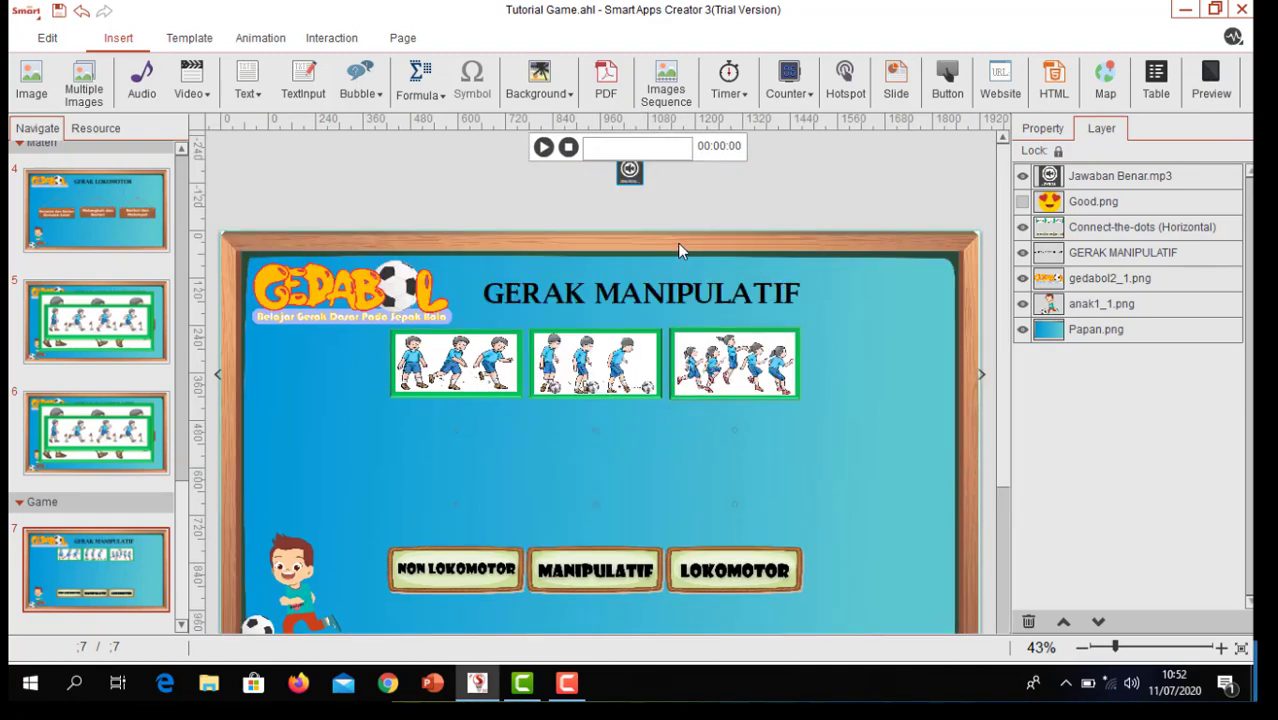
scroll(600, 202, "down", 2)
scroll(614, 209, "up", 2)
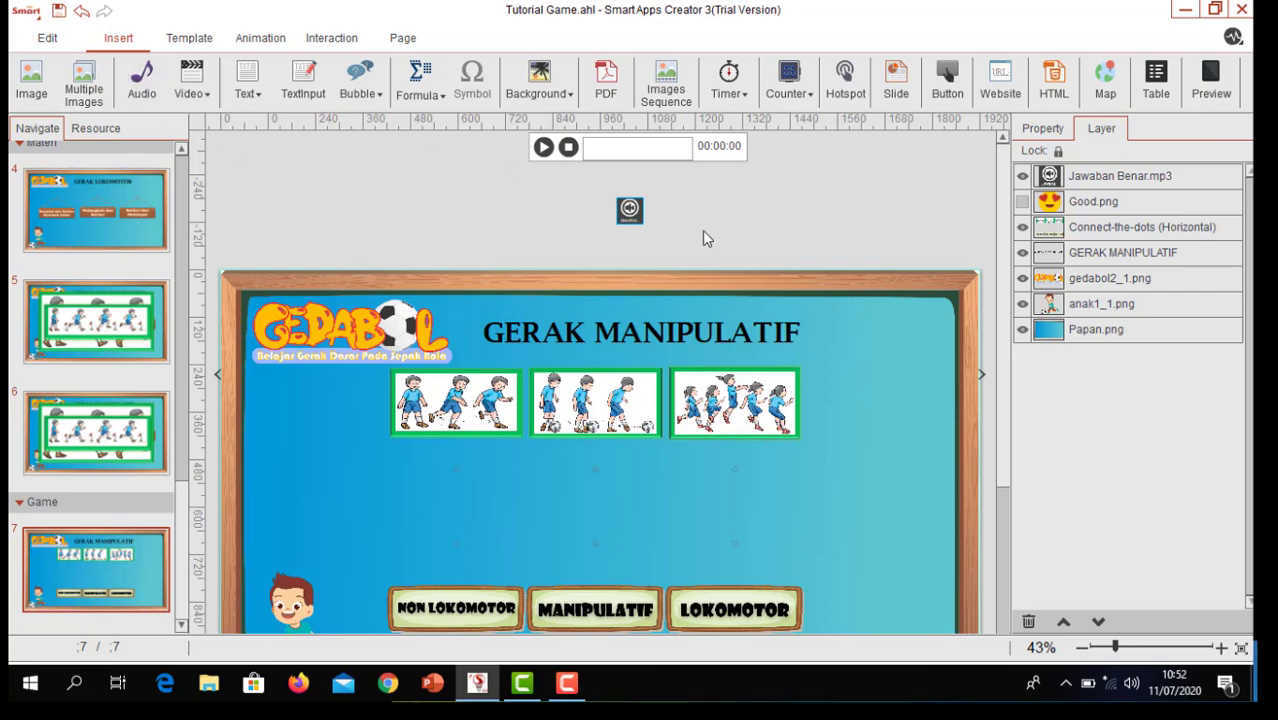
left_click(544, 148)
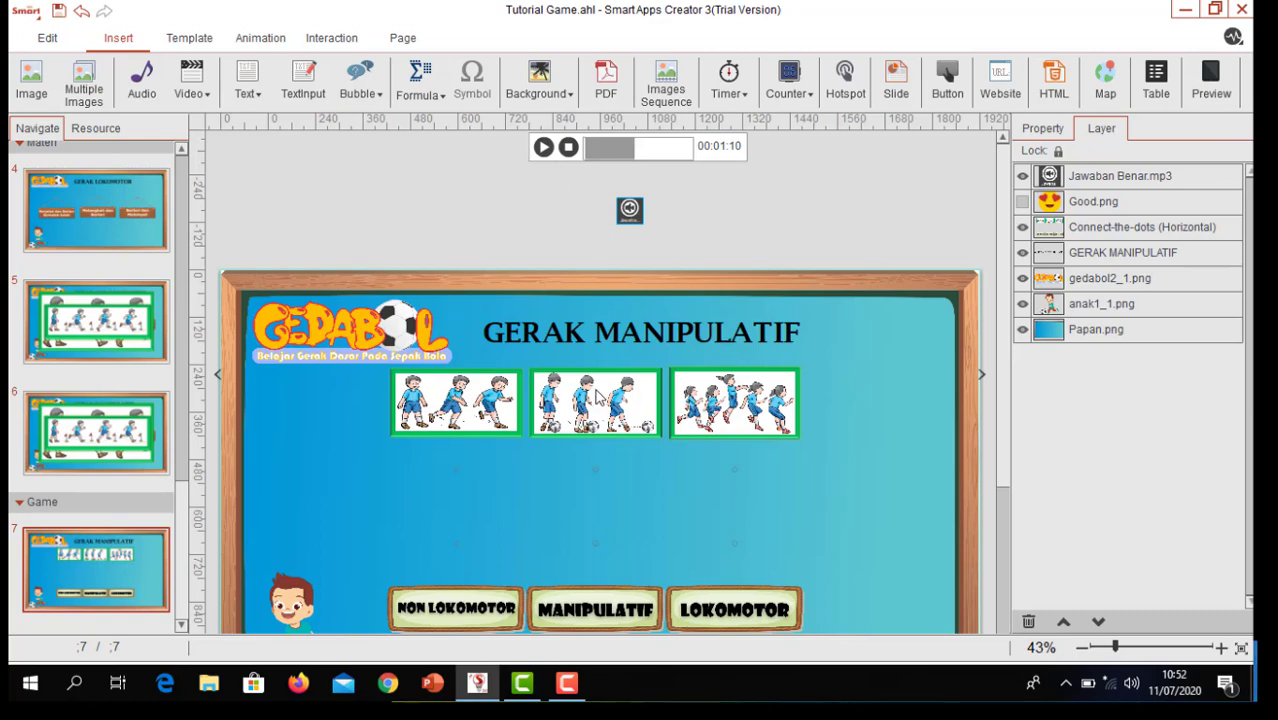
scroll(568, 390, "down", 1)
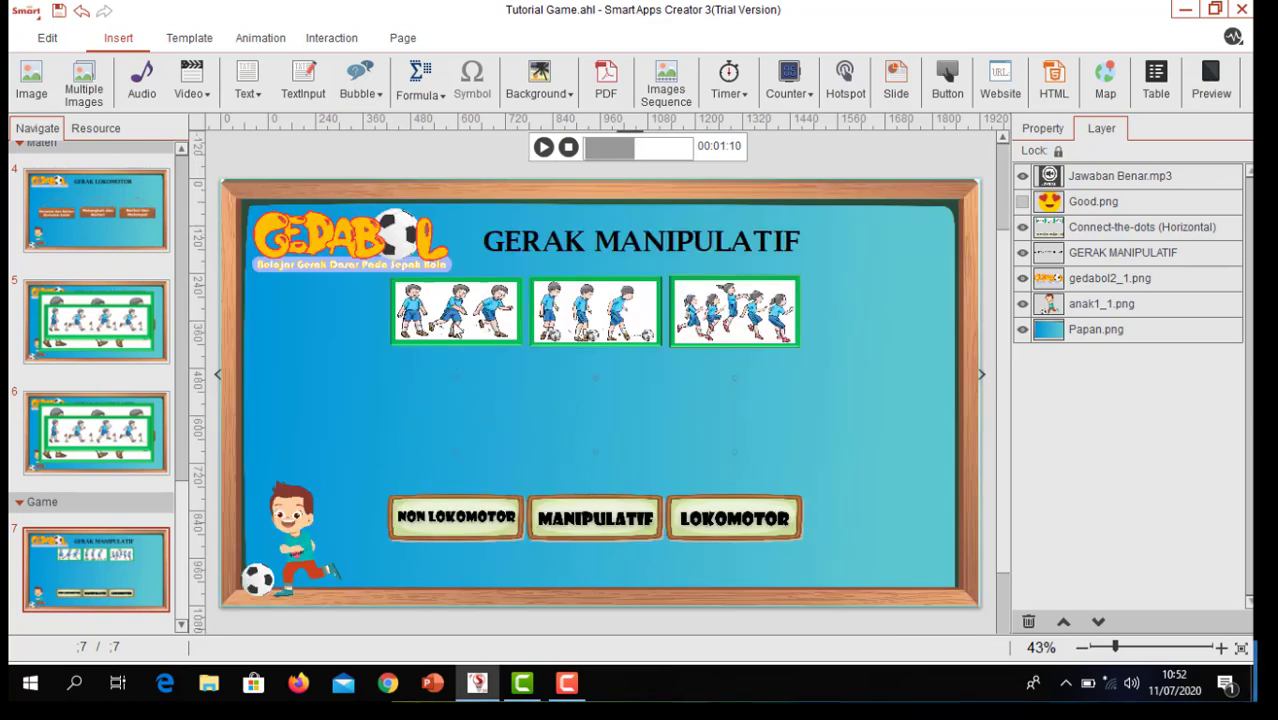
Add an interaction to the connect-the-dots template that plays Jawaban Benar.mp3 when the first picture is matched successfully, and show its interaction settings
left_click(447, 340)
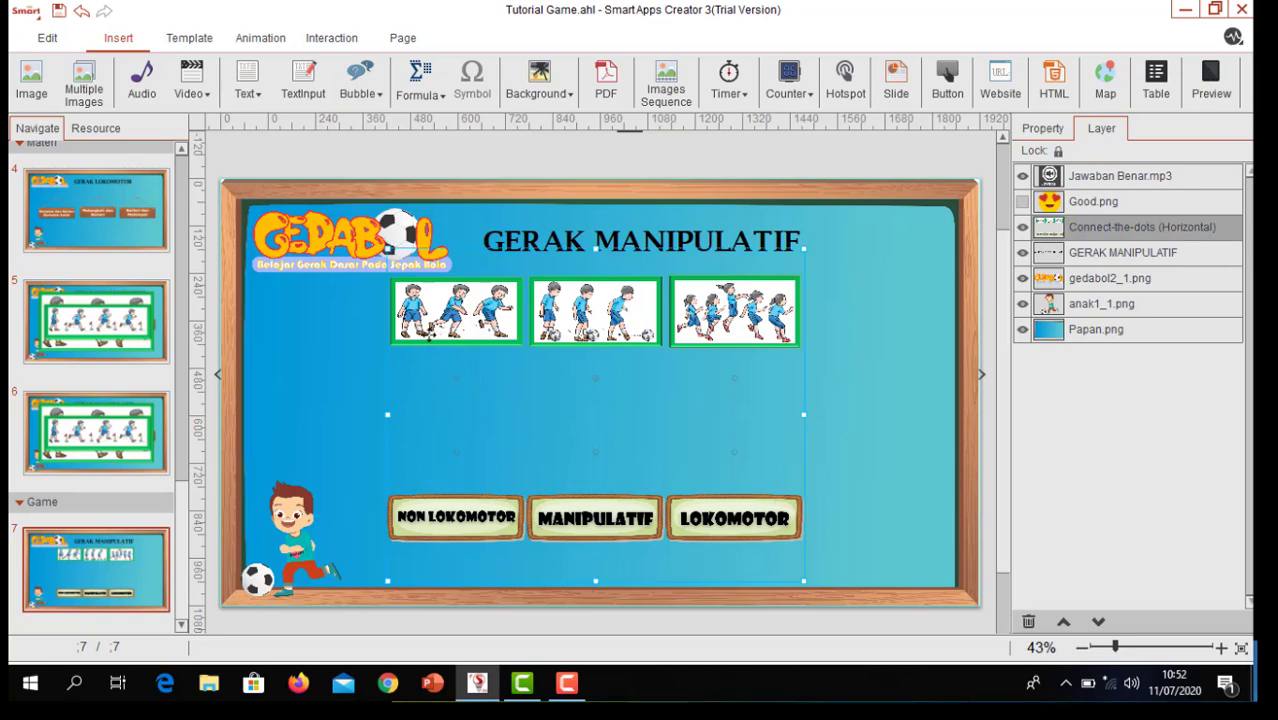
left_click(331, 38)
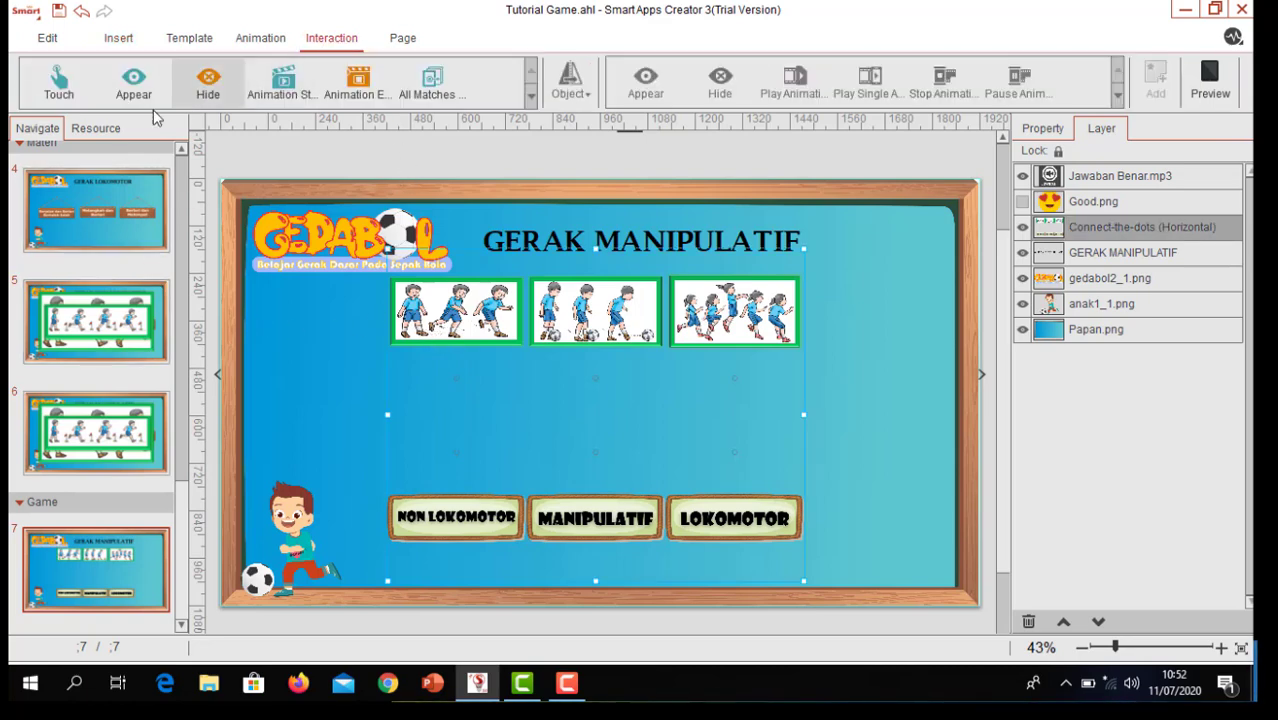
left_click(531, 97)
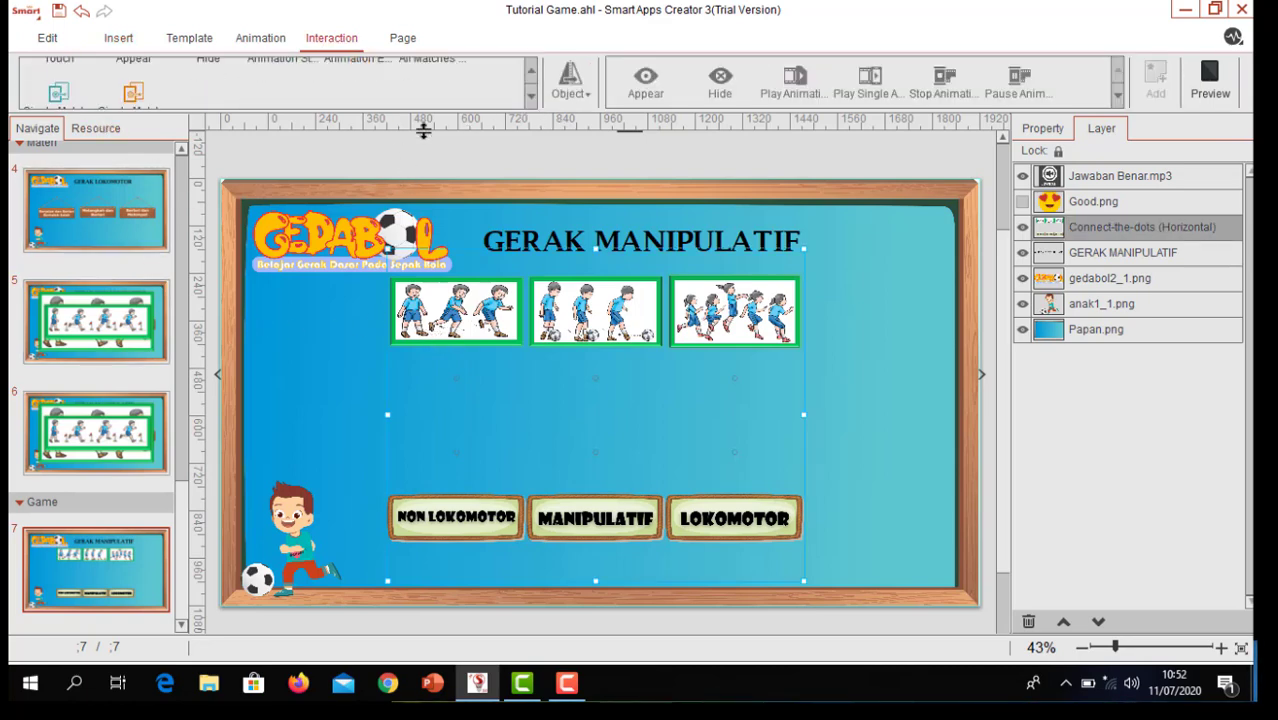
left_click(58, 84)
left_click(63, 175)
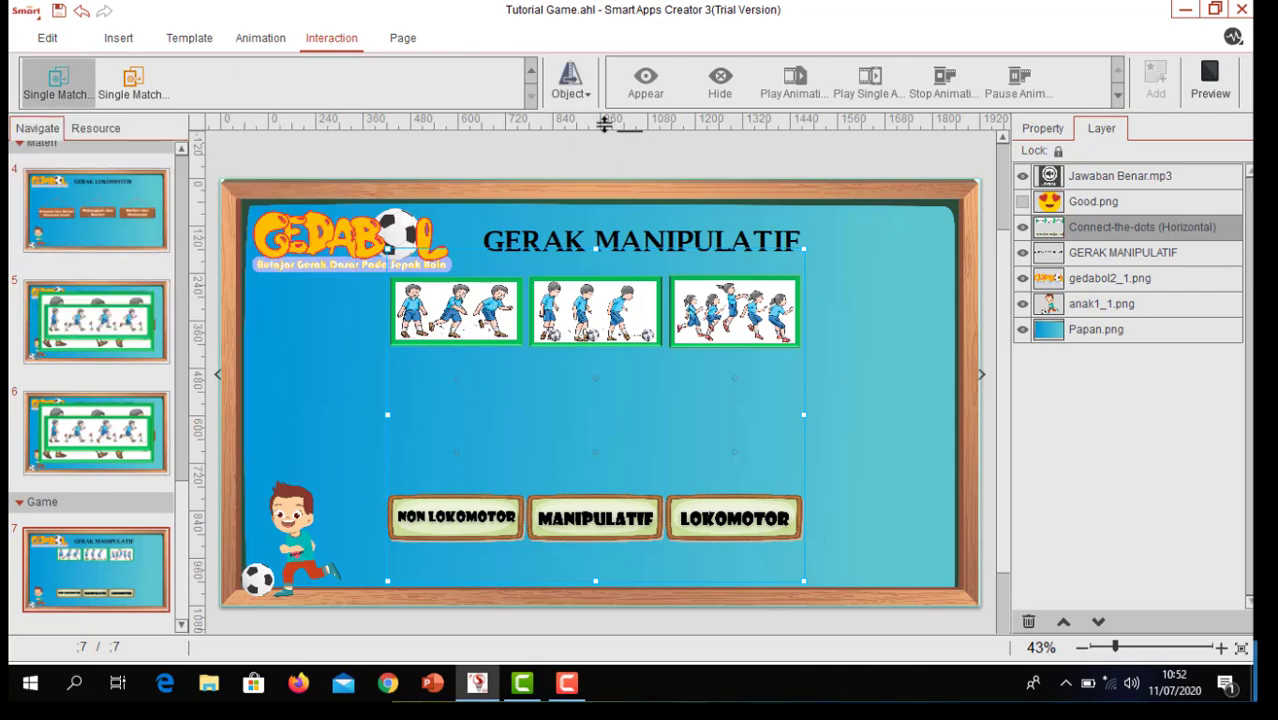
left_click(574, 92)
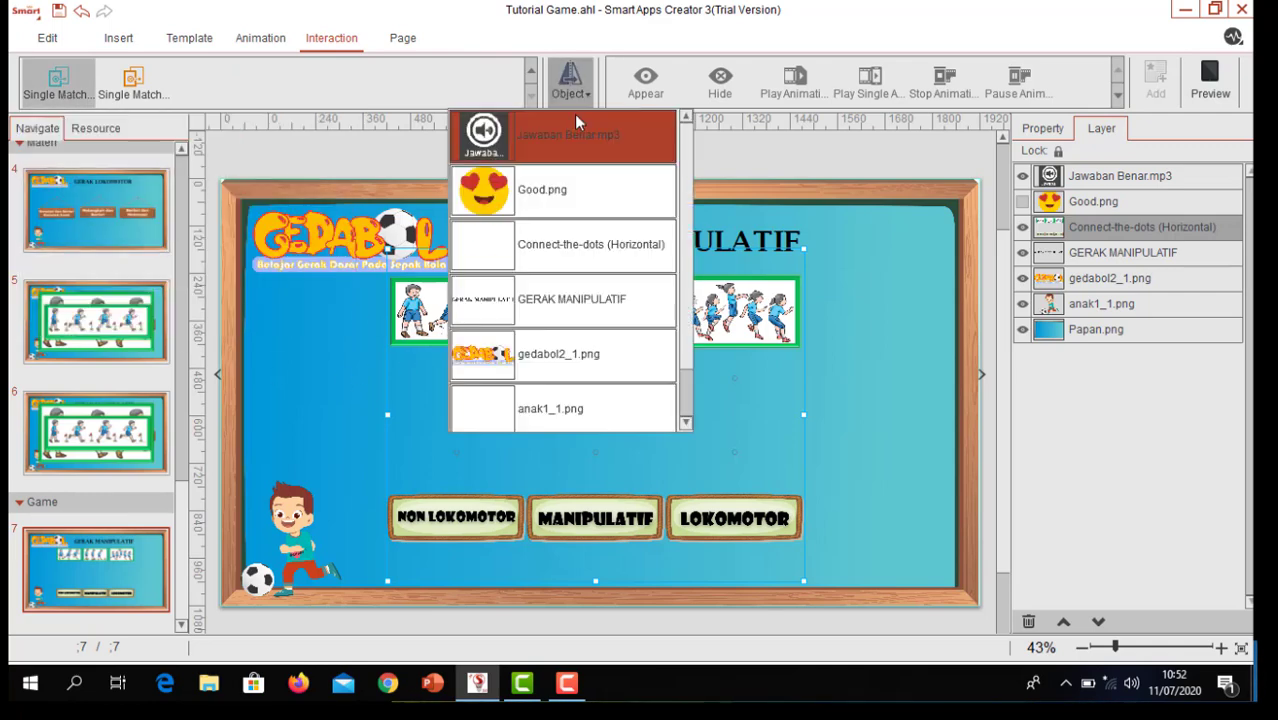
left_click(529, 137)
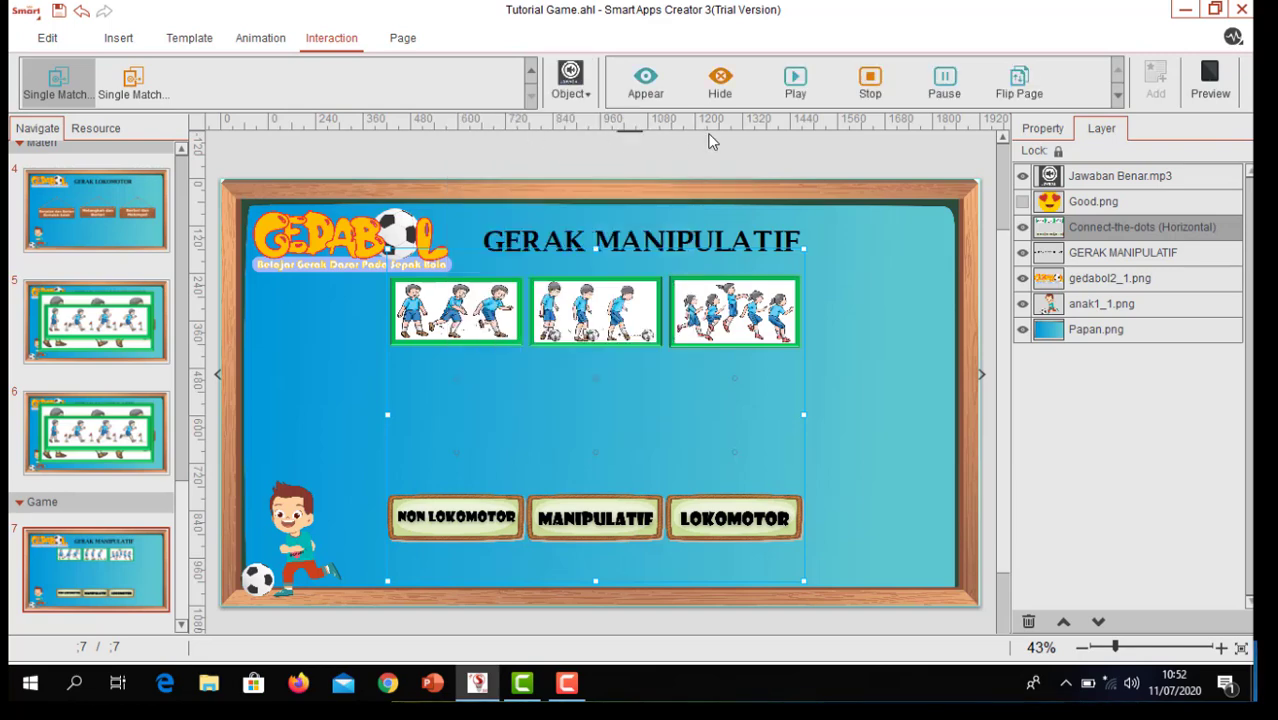
left_click(795, 88)
left_click(1155, 93)
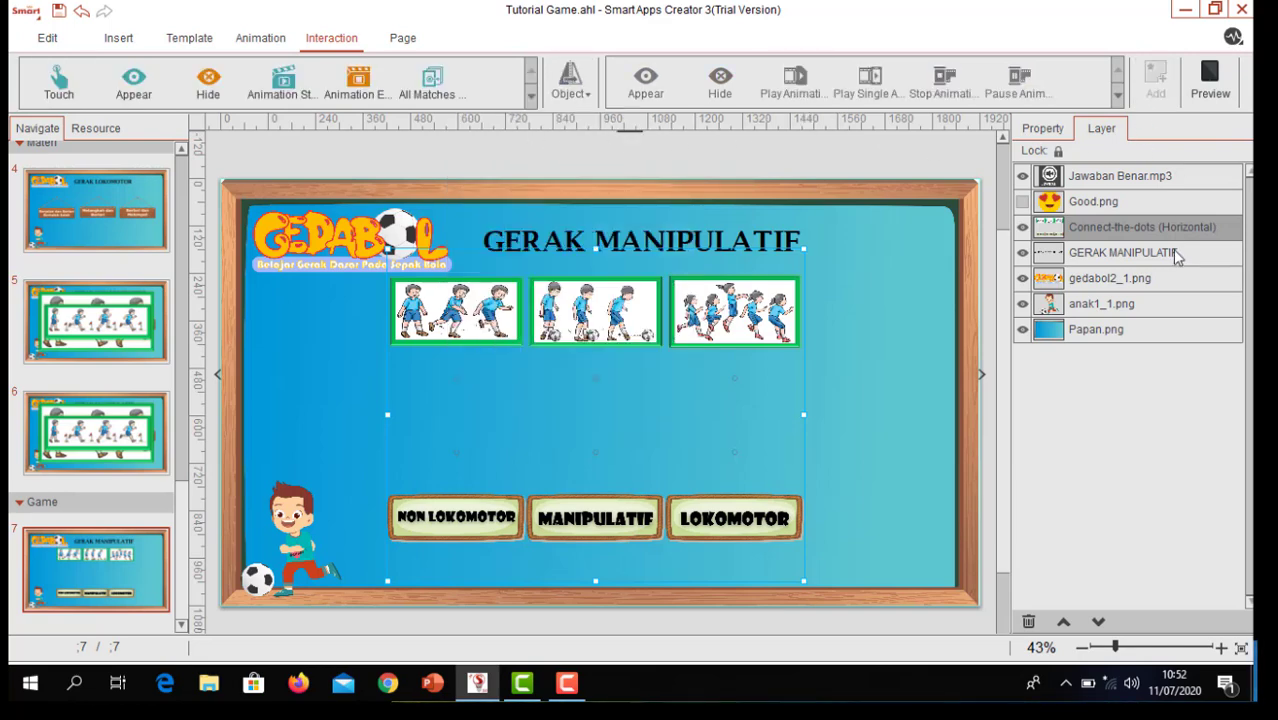
left_click(1036, 128)
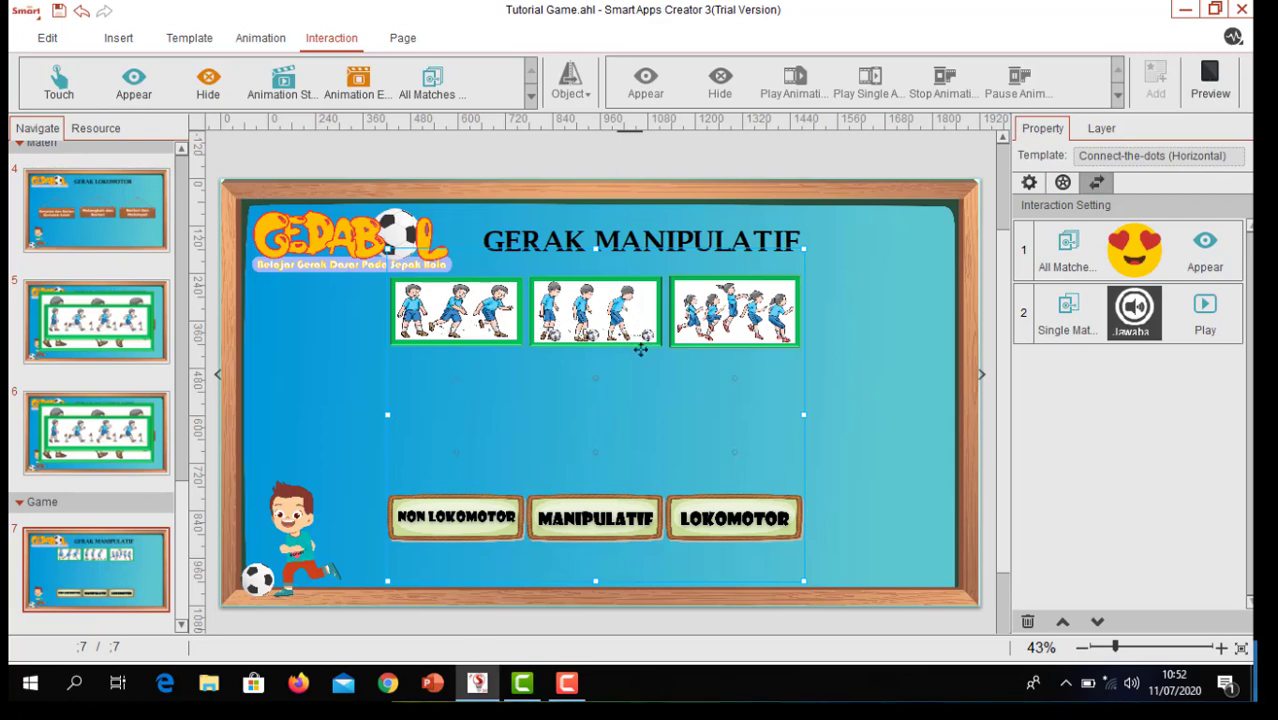
Add a connect-the-dots interaction that plays Jawaban Benar.mp3 when the second picture is matched successfully
left_click(381, 500)
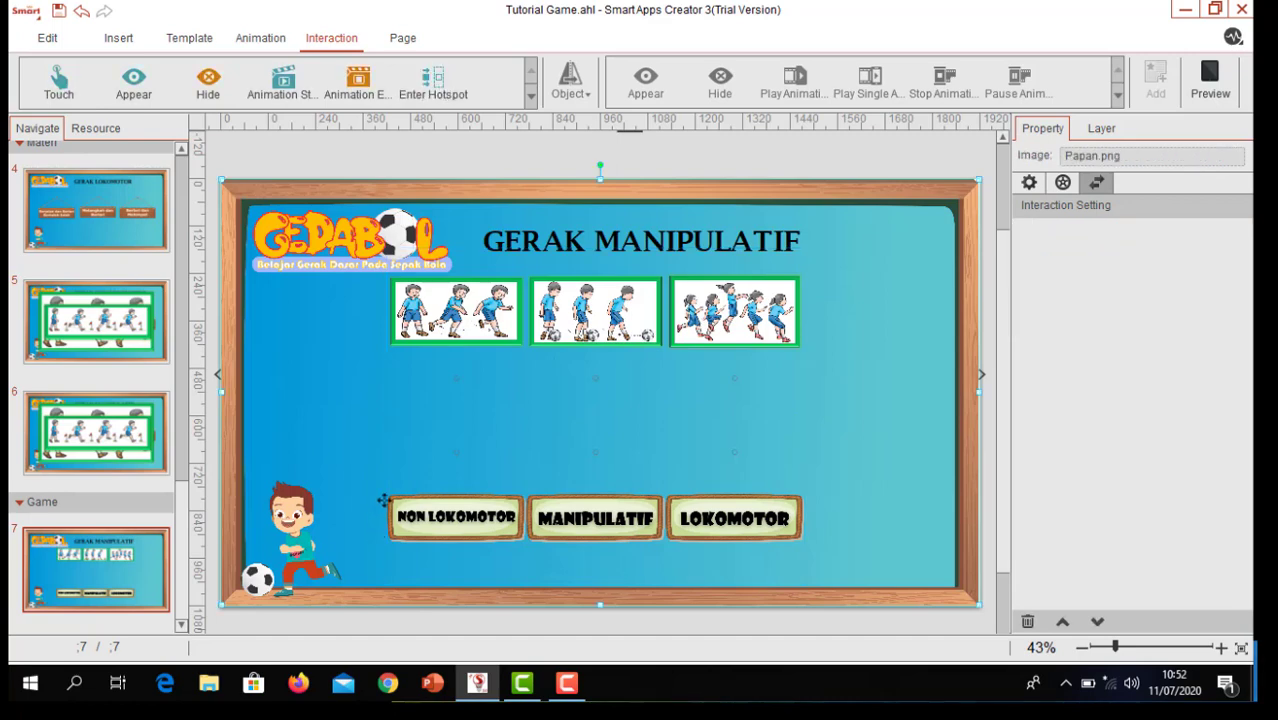
left_click(671, 399)
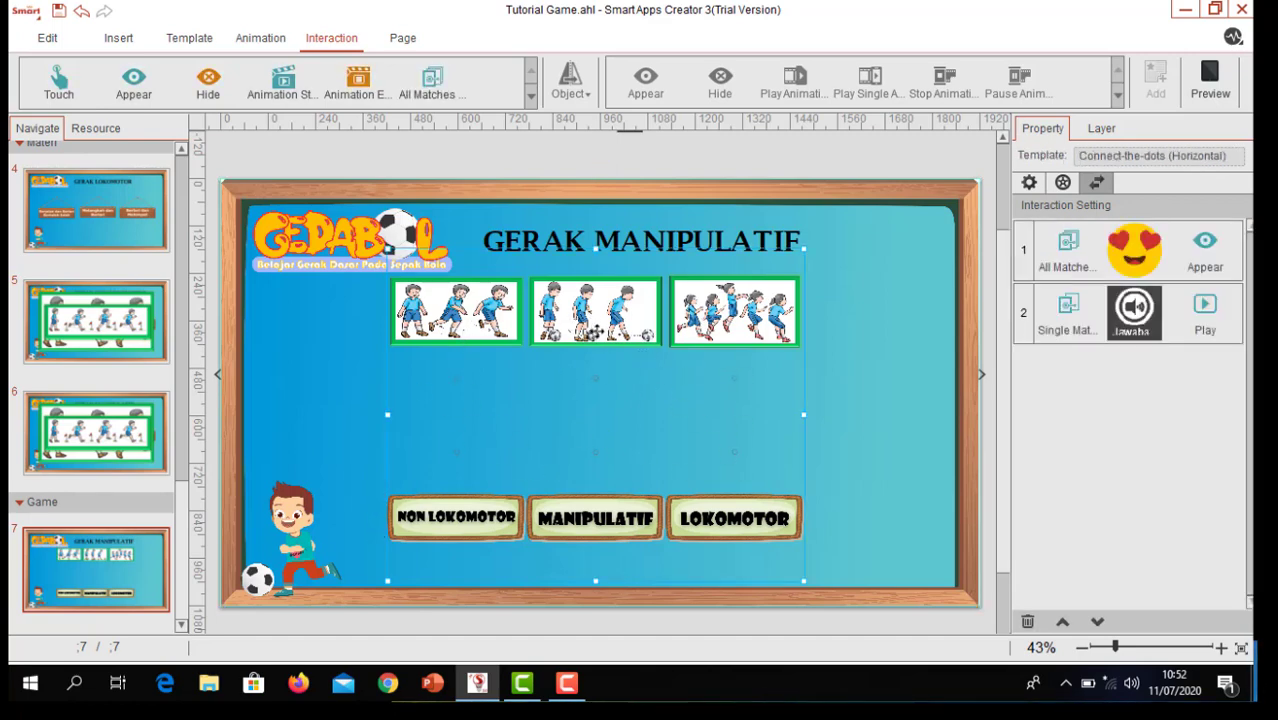
left_click(531, 96)
left_click(64, 97)
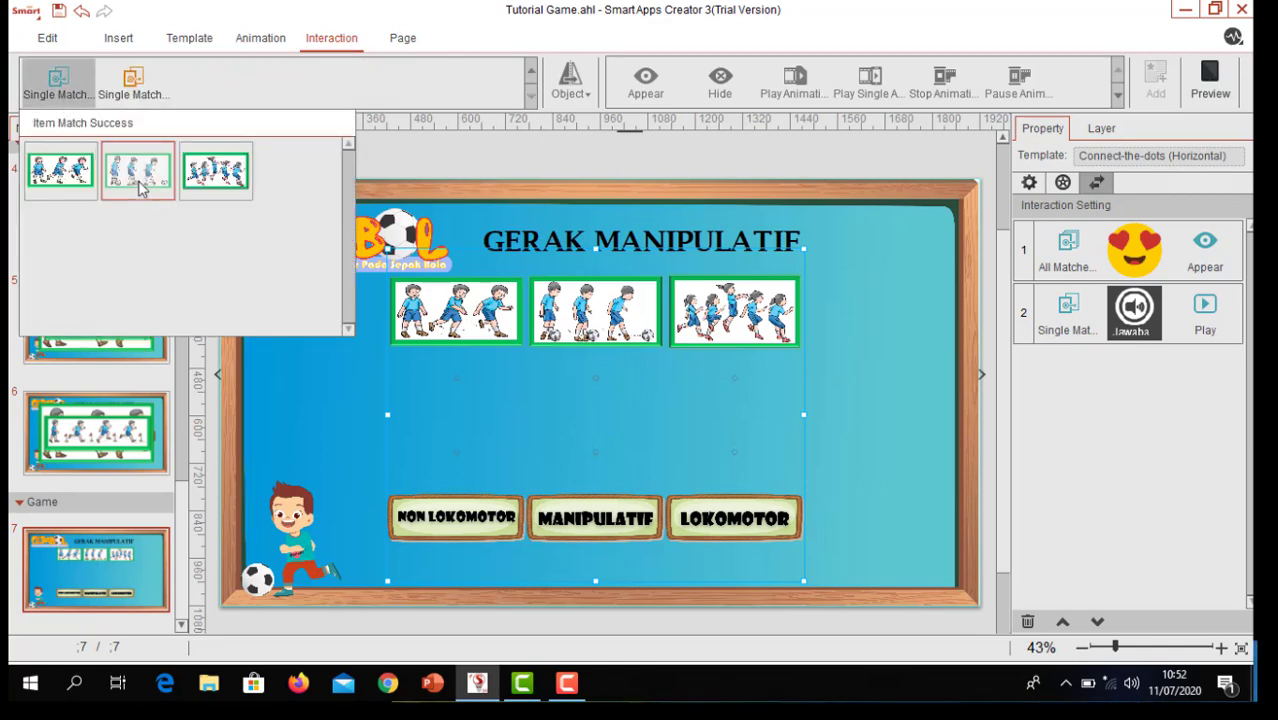
left_click(140, 180)
left_click(570, 80)
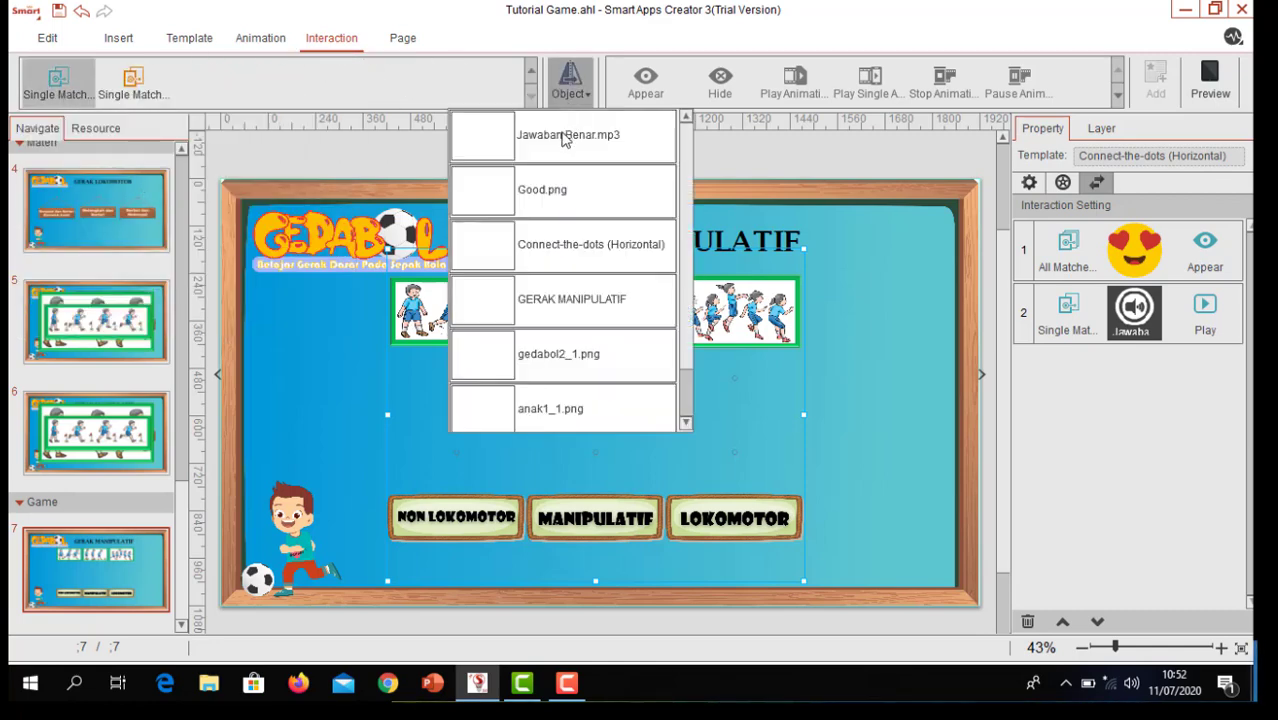
left_click(556, 139)
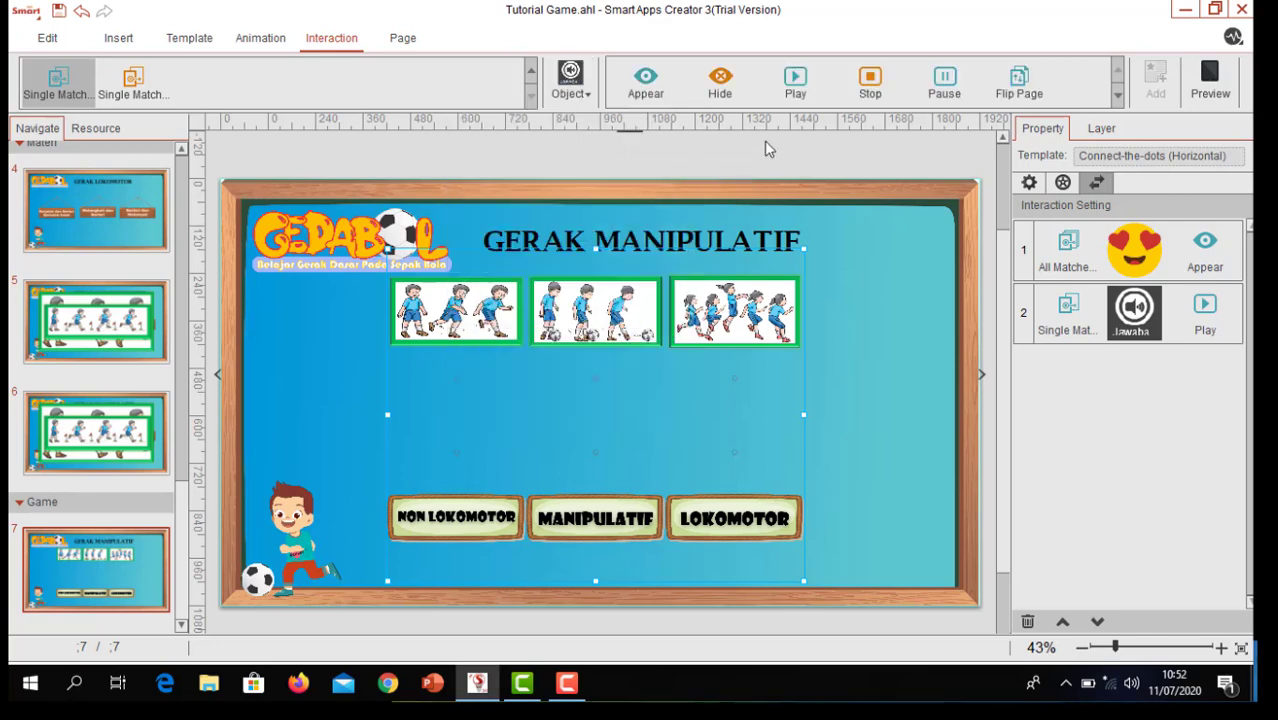
left_click(794, 90)
left_click(1155, 80)
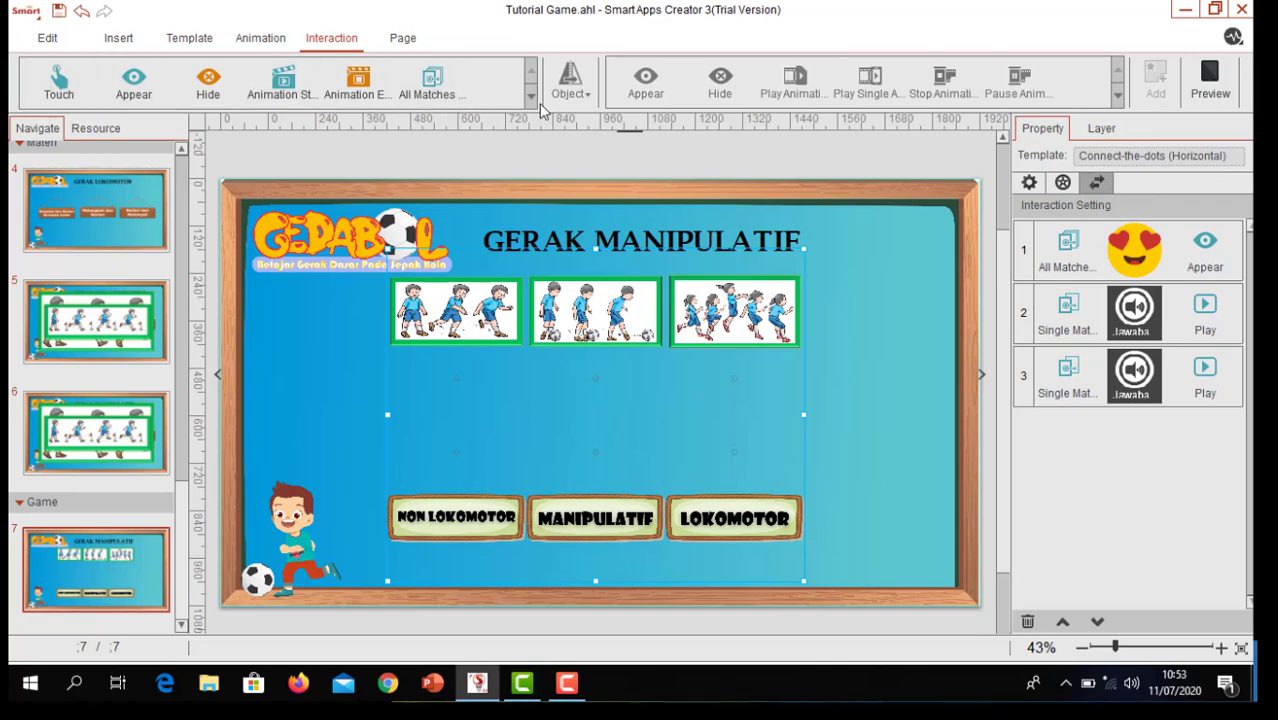
Add a connect-the-dots interaction that plays Jawaban Benar.mp3 when the third picture is matched successfully
scroll(470, 90, "down", 1)
left_click(58, 84)
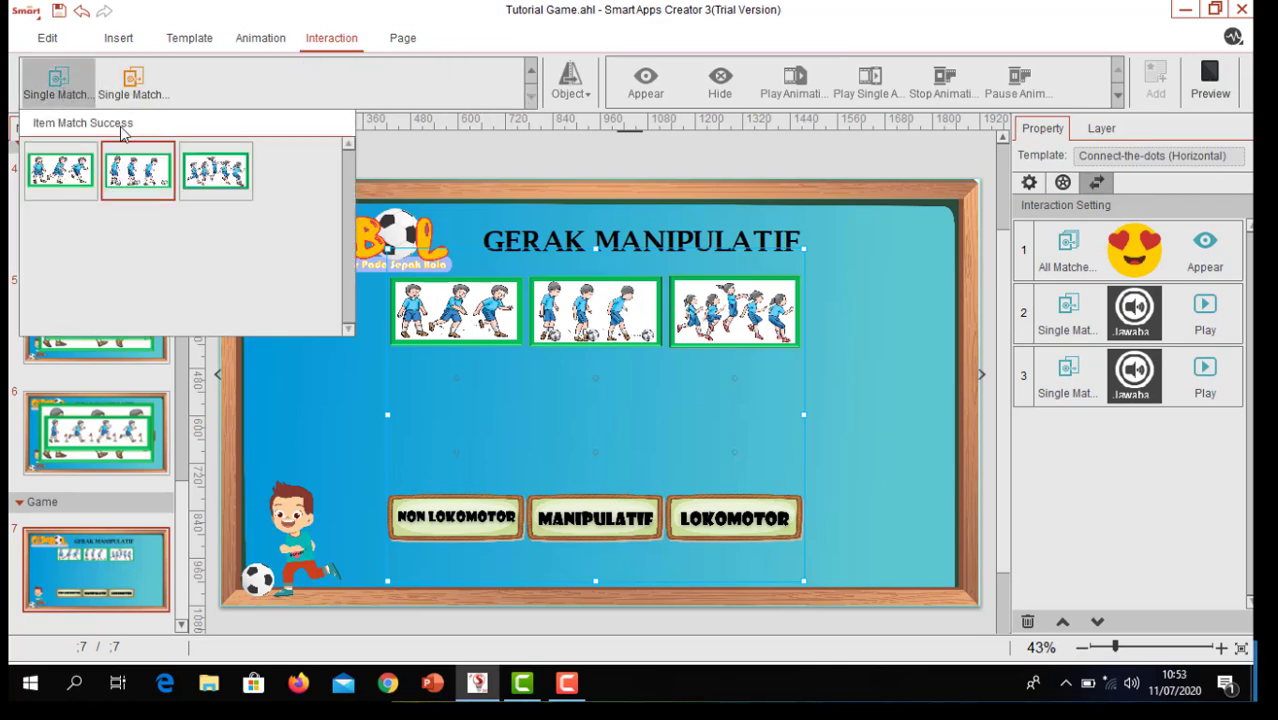
left_click(228, 196)
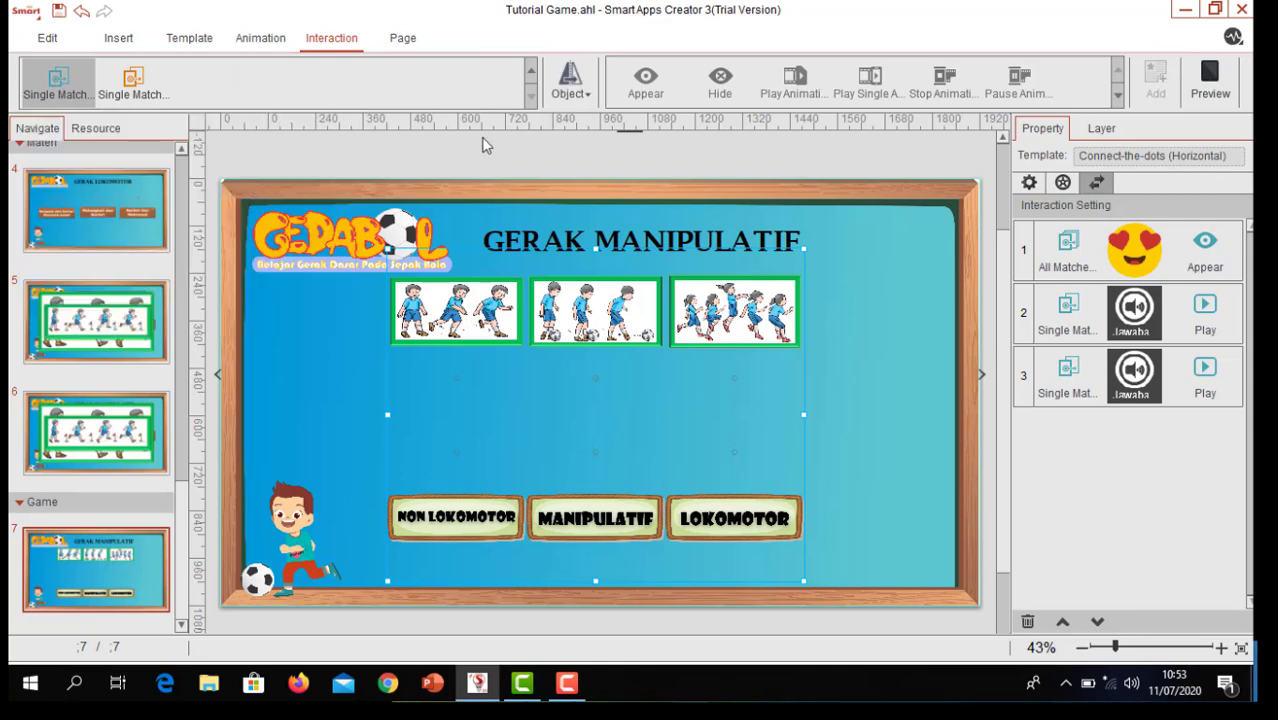
left_click(570, 82)
scroll(585, 158, "down", 3)
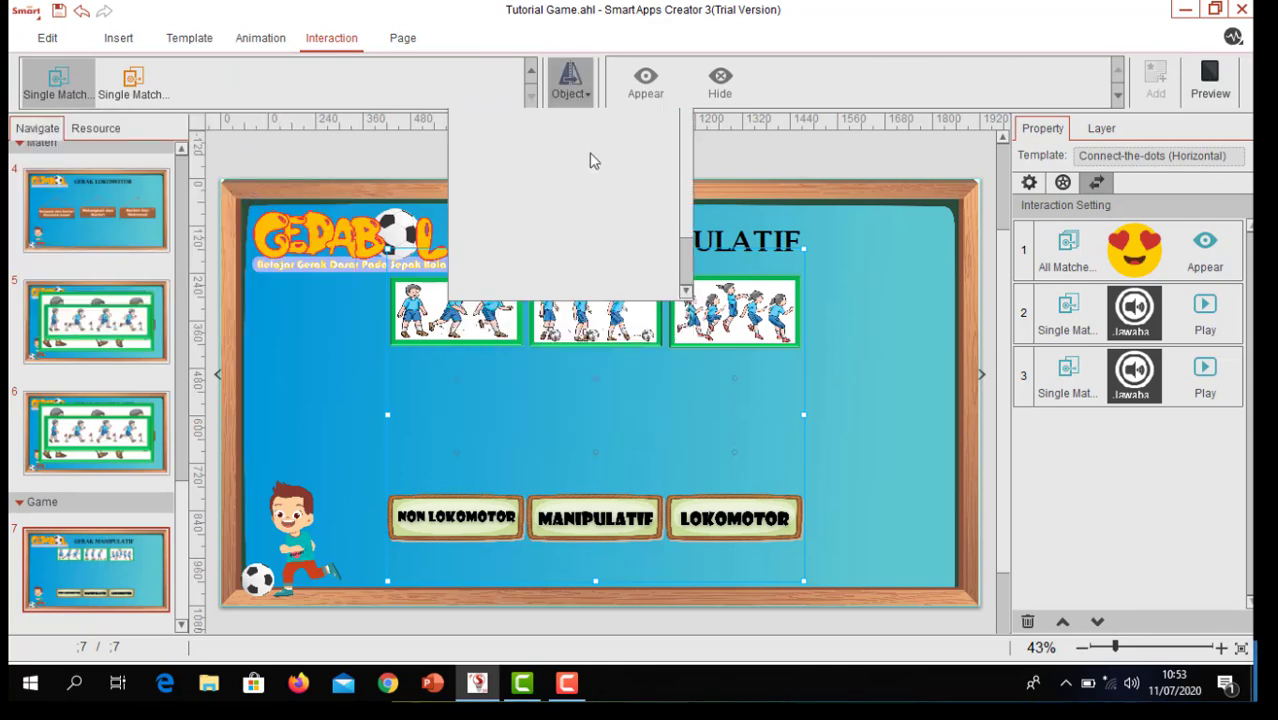
left_click(590, 160)
left_click(800, 90)
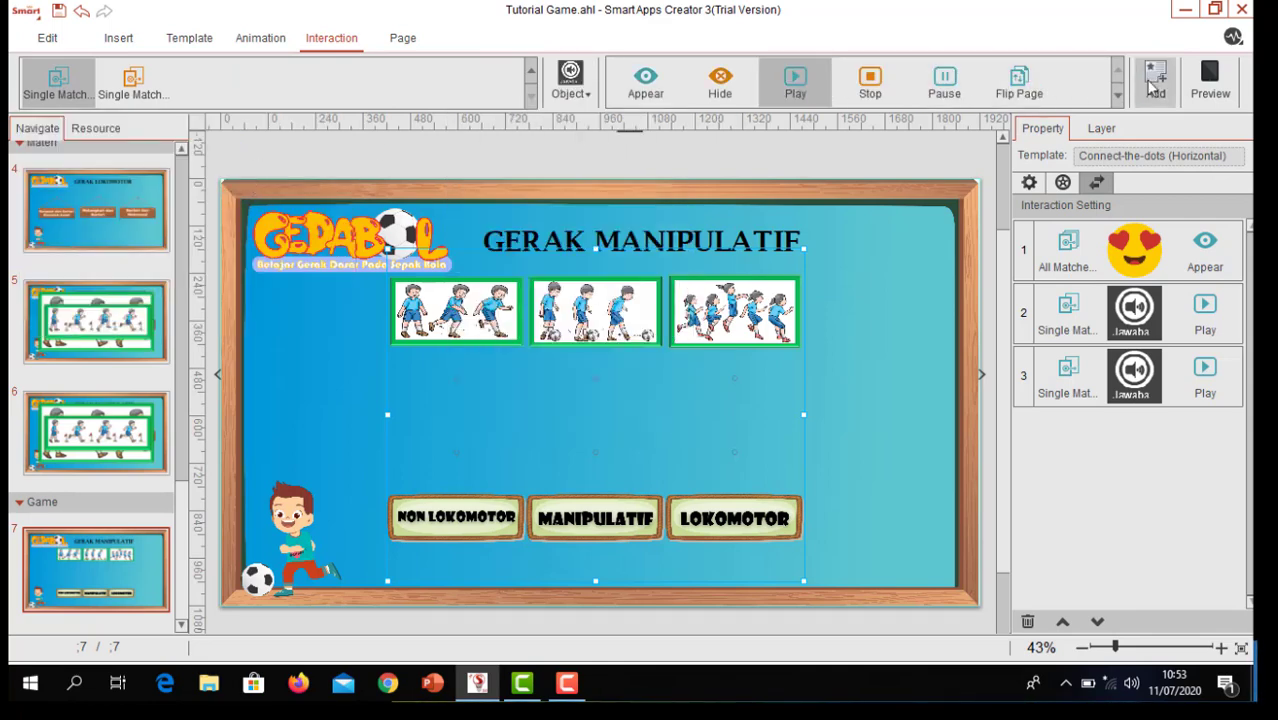
left_click(1154, 88)
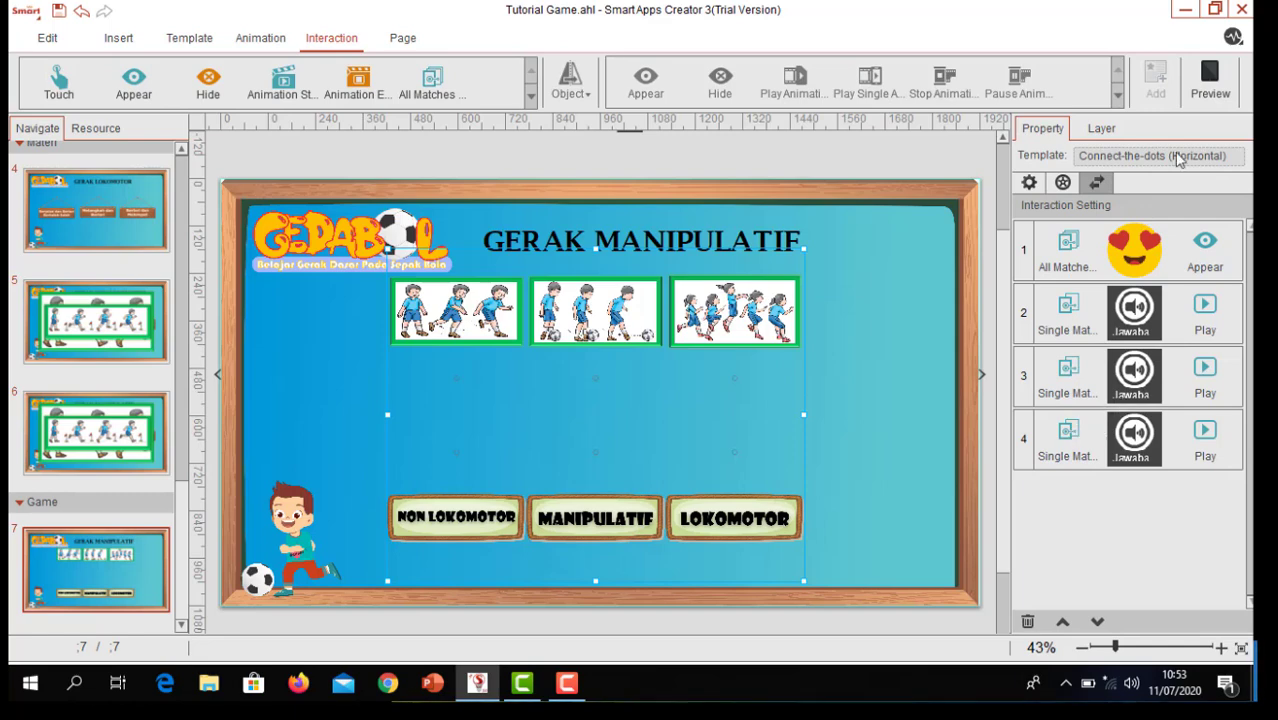
Preview page 7, connect all three pictures to their correct labels to test the feedback, and close the preview
left_click(1210, 80)
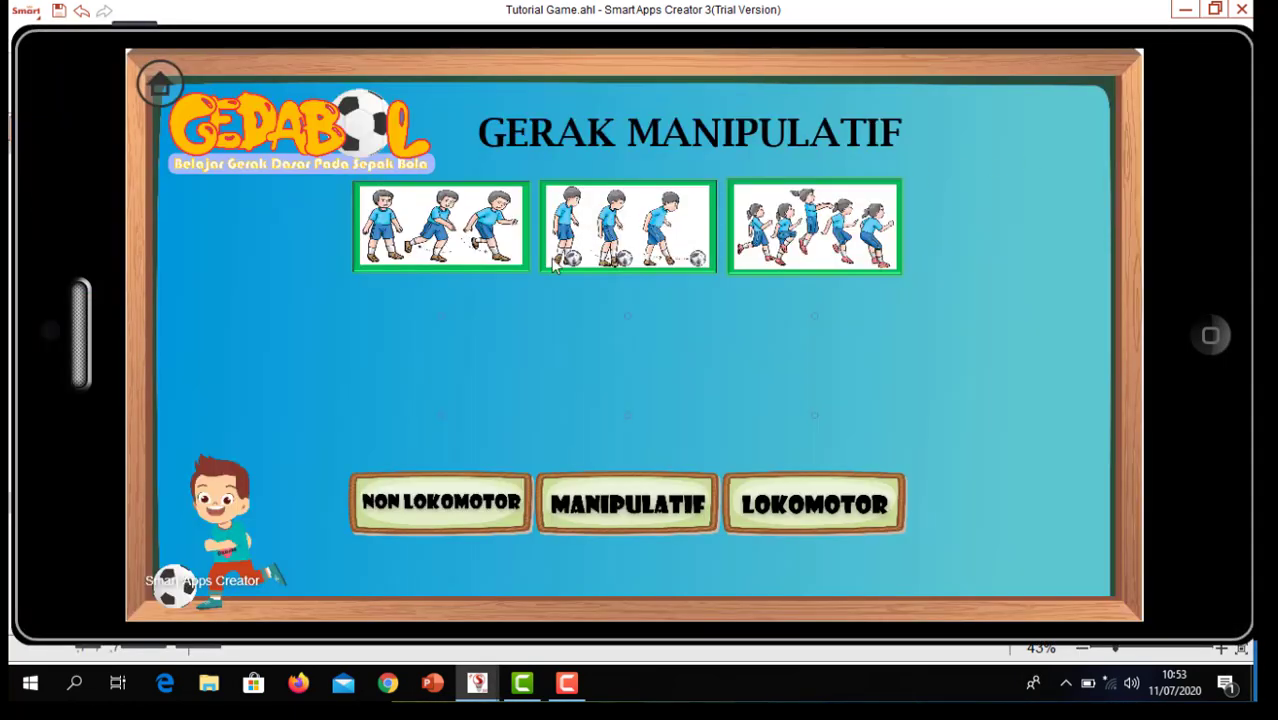
left_click_drag(447, 230, 468, 516)
left_click_drag(634, 233, 660, 500)
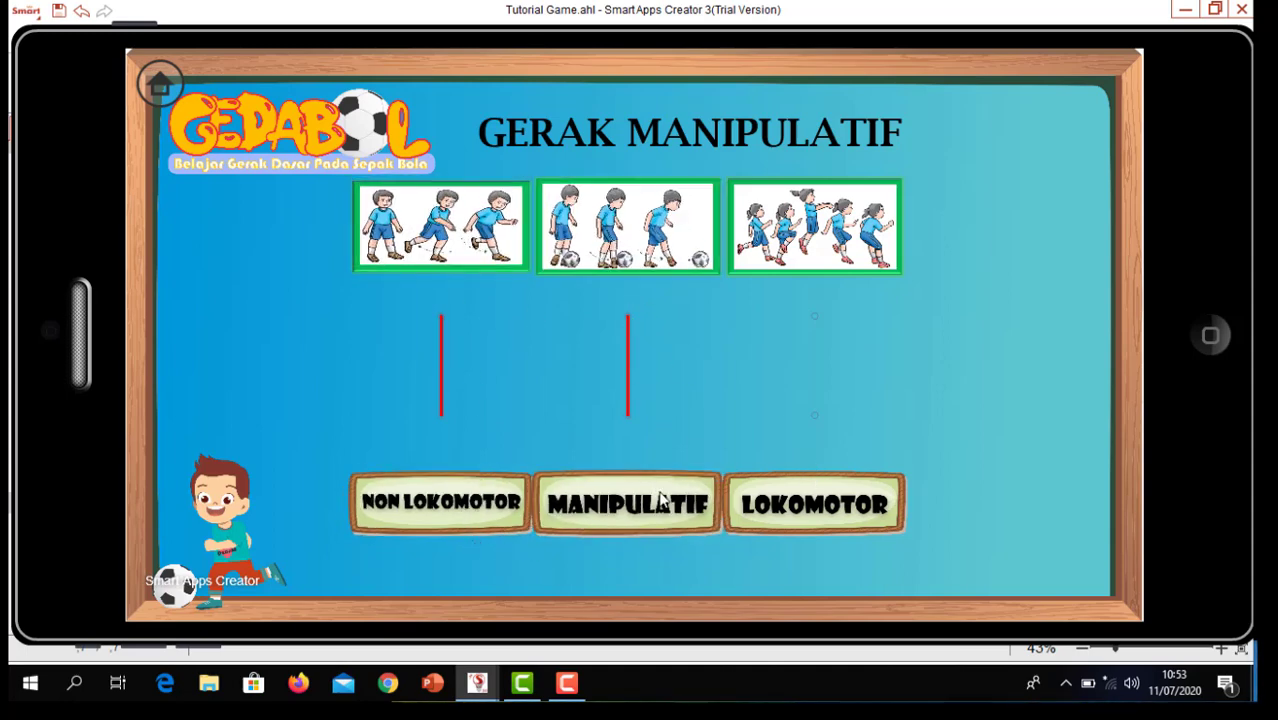
left_click_drag(820, 236, 811, 456)
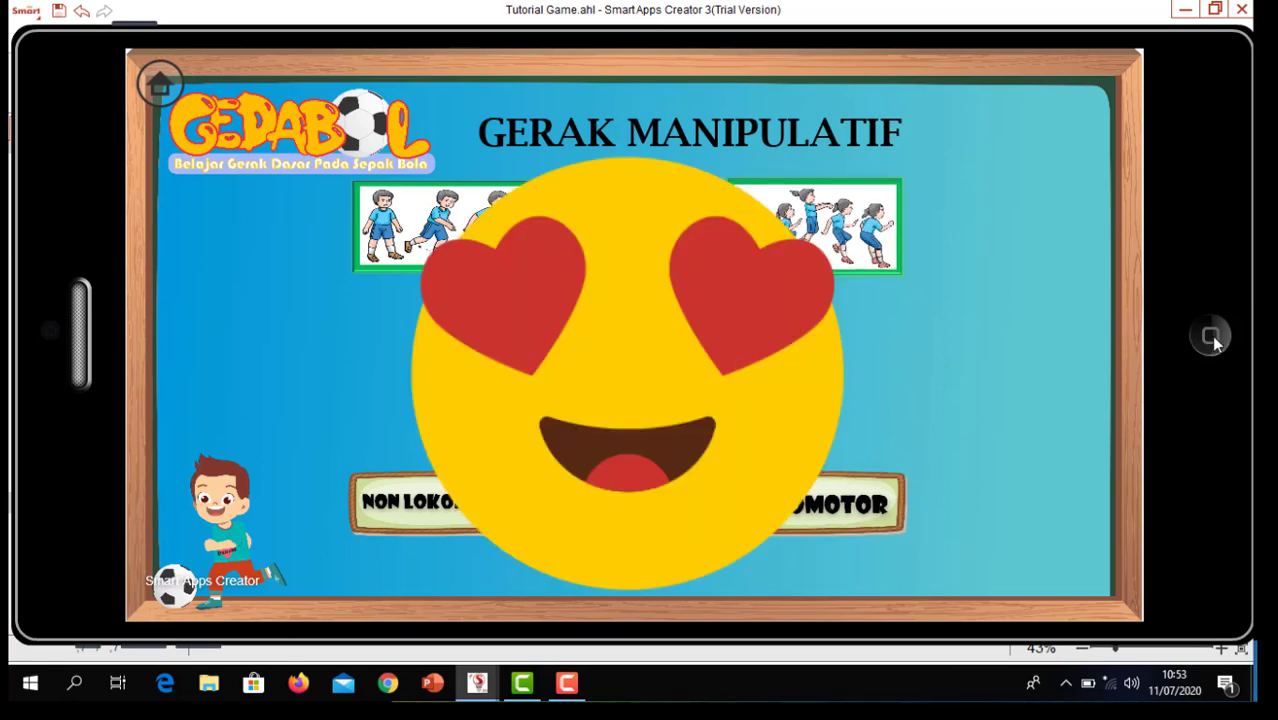
left_click(1211, 337)
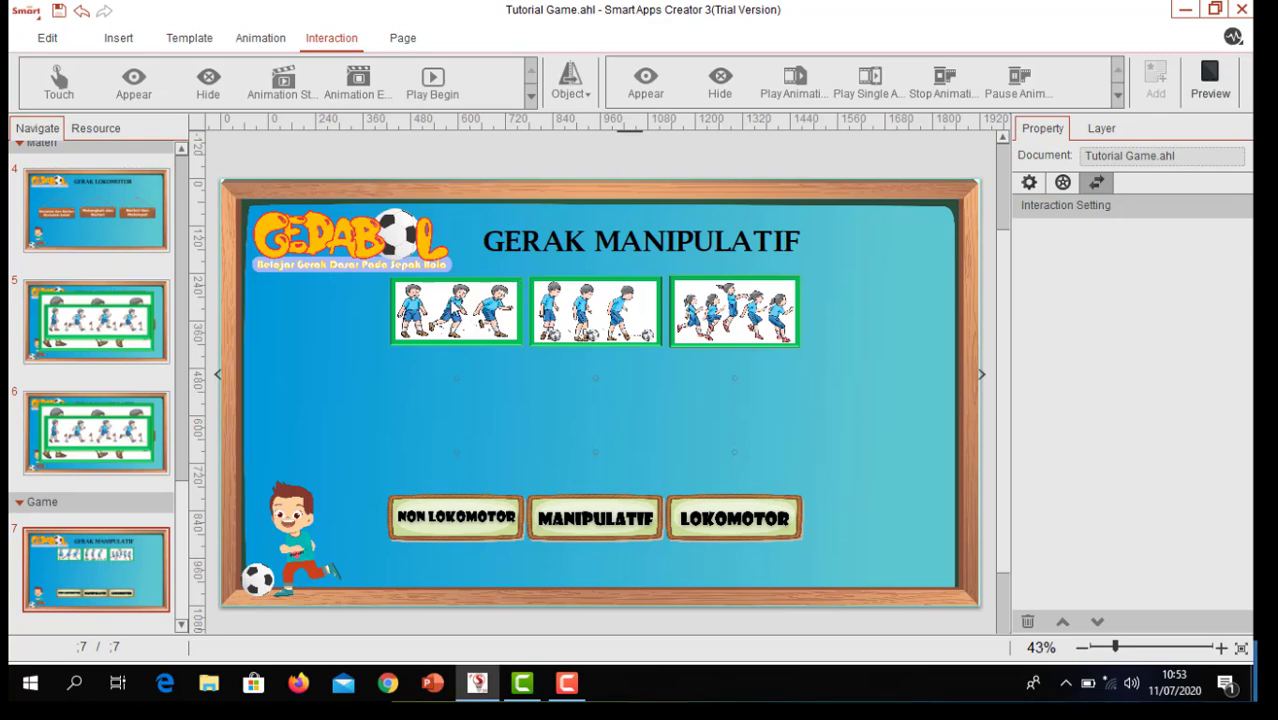
Insert the Jawaban Salah MP3 file from the Documents folder as audio on page 7
left_click(444, 312)
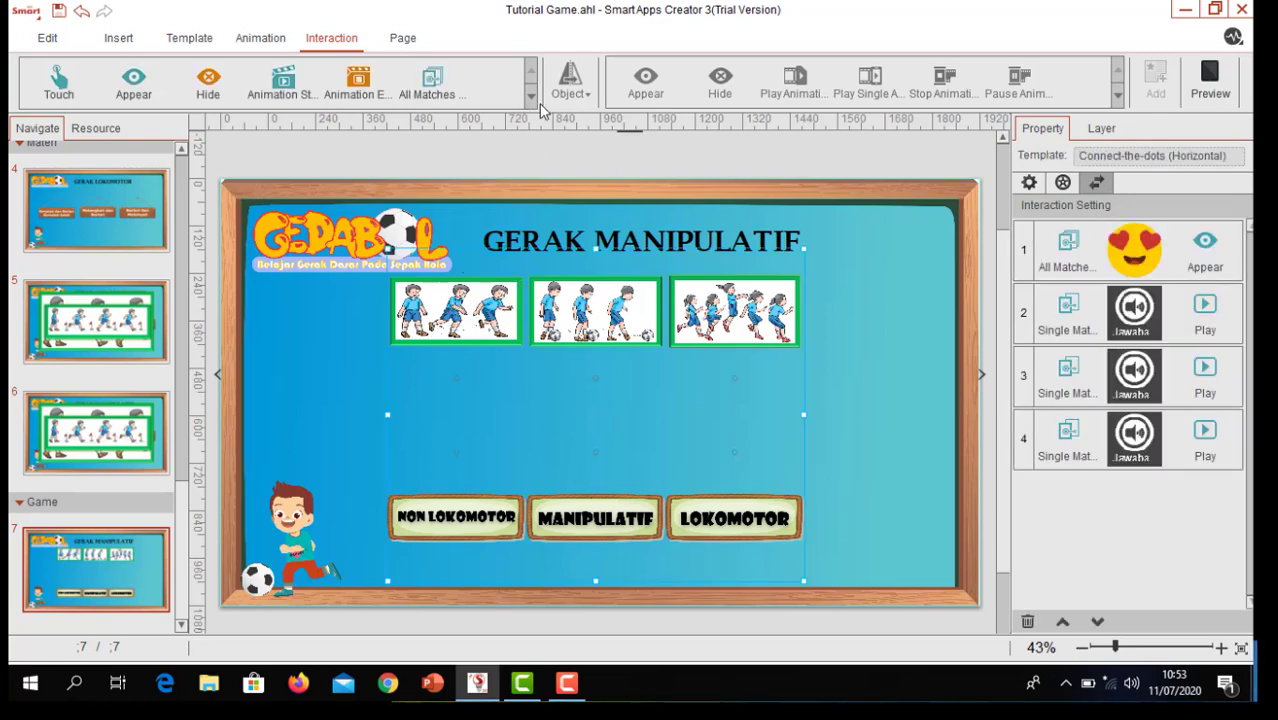
left_click(118, 38)
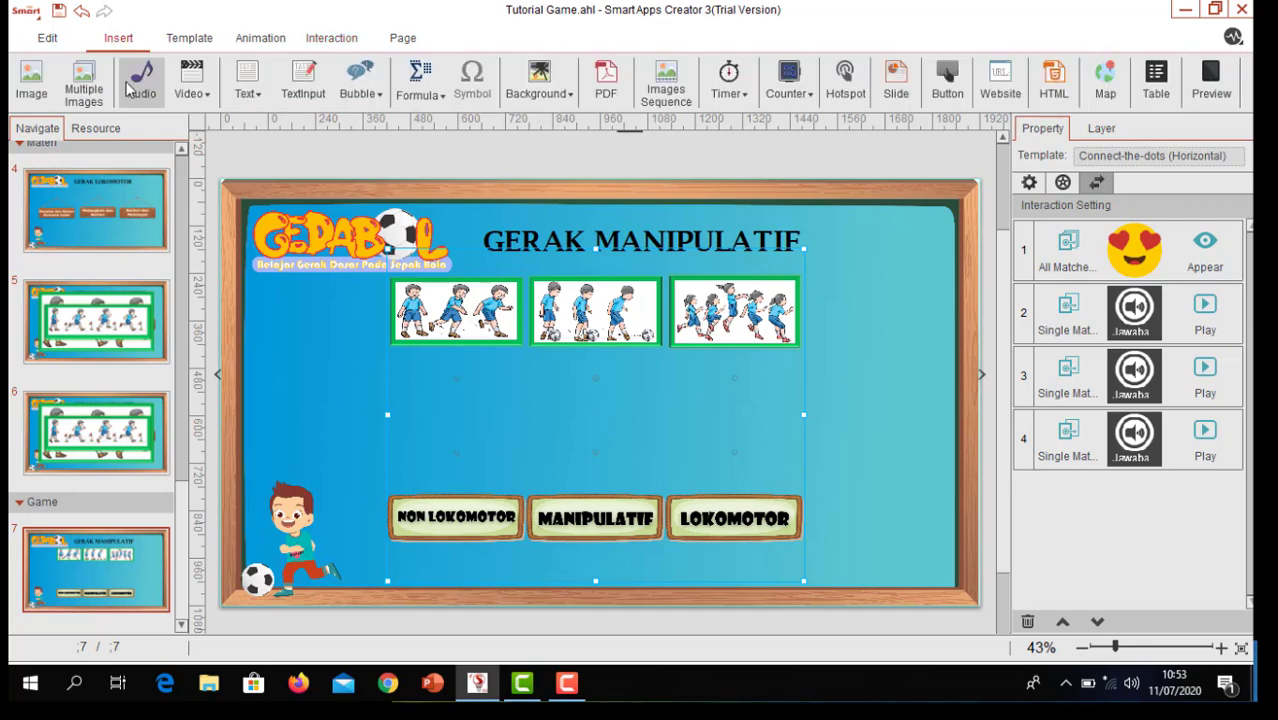
left_click(142, 85)
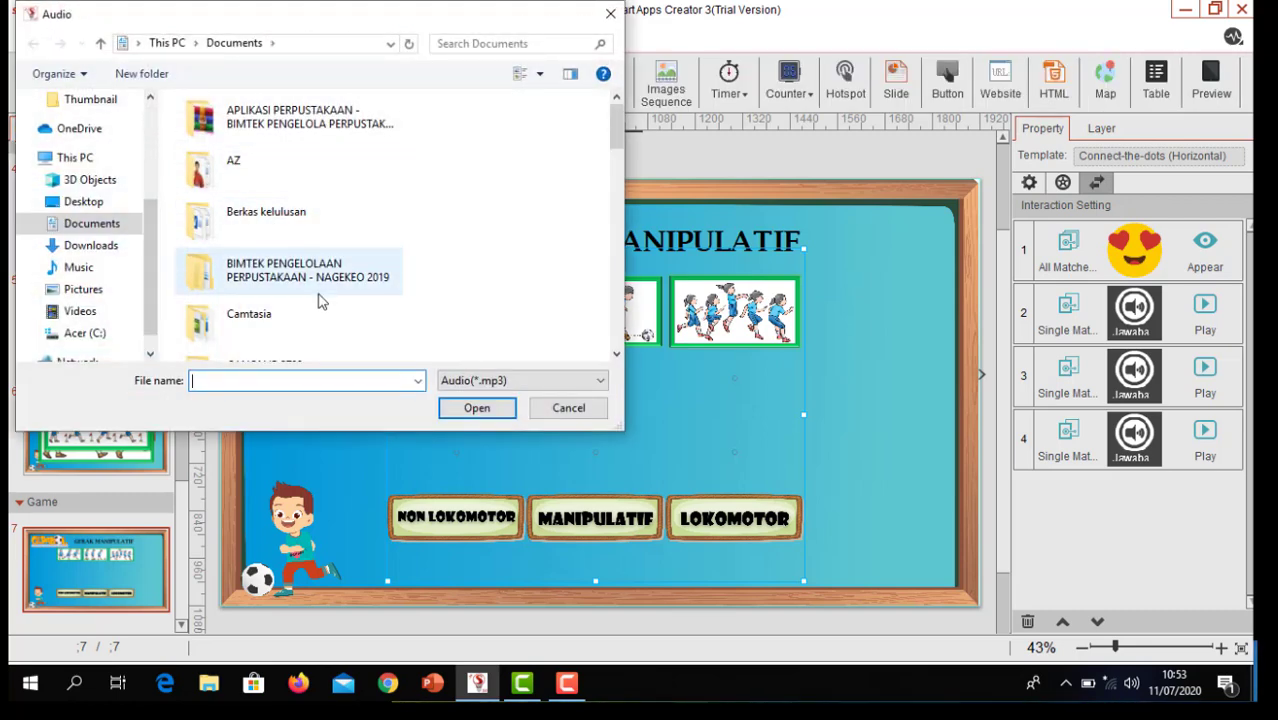
scroll(320, 320, "down", 3)
scroll(271, 312, "down", 1)
scroll(268, 290, "up", 4)
scroll(290, 240, "down", 2)
scroll(290, 258, "down", 5)
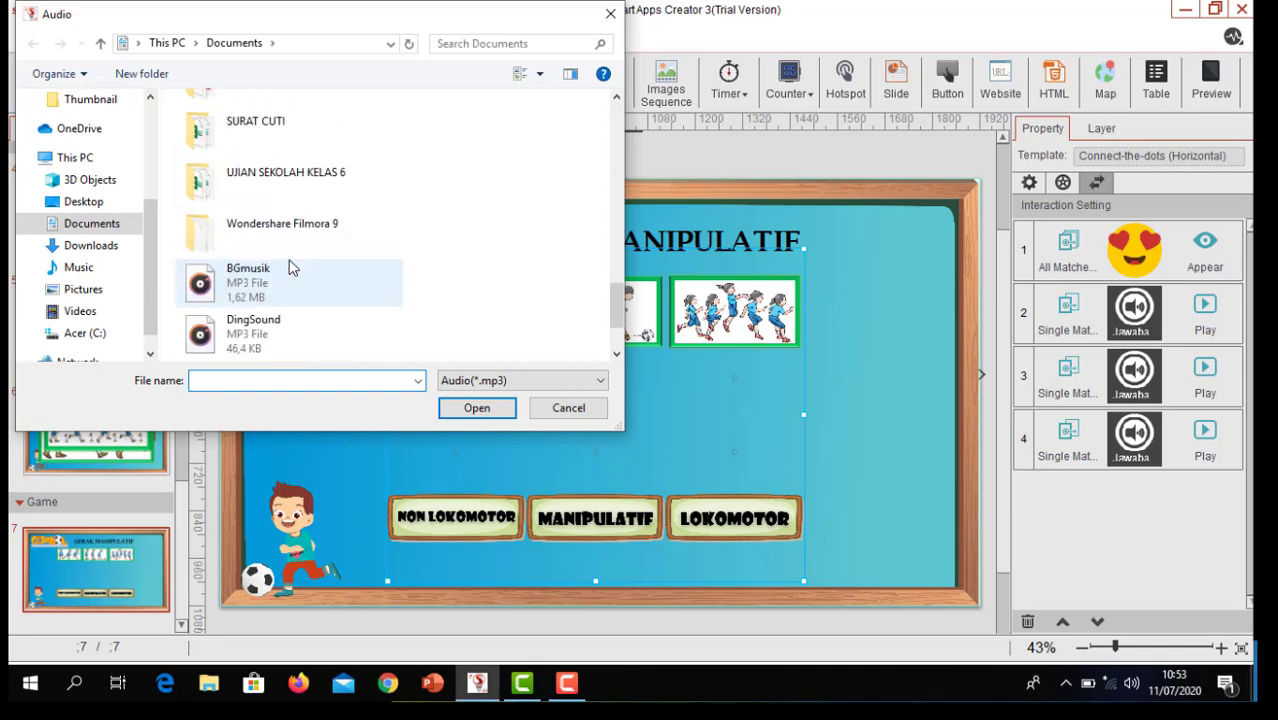
left_click(260, 340)
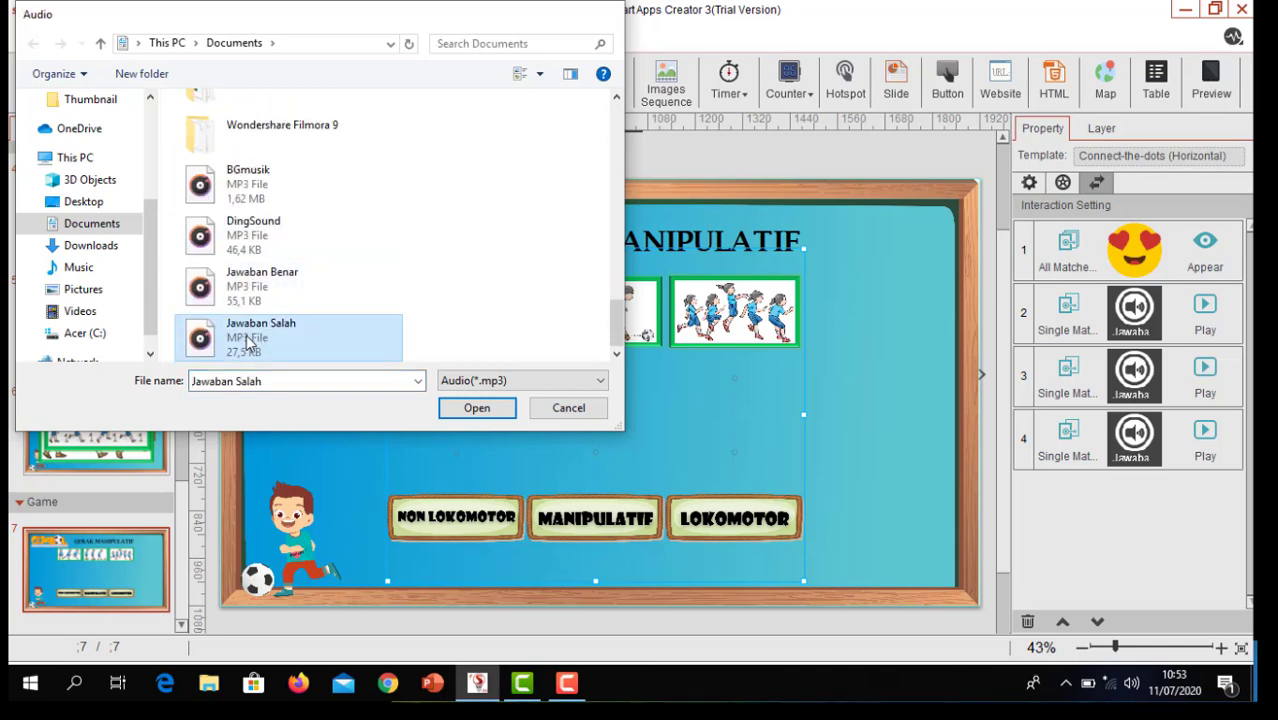
double_click(255, 340)
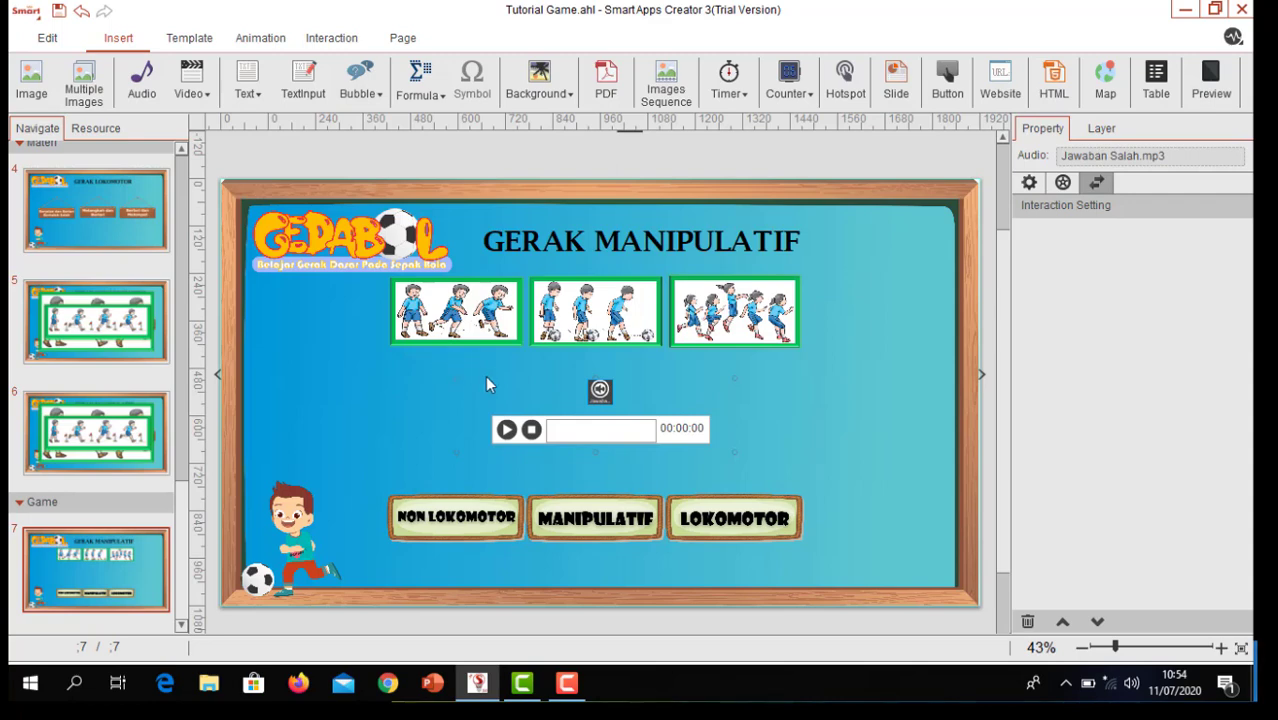
Move the Jawaban Salah audio icon off the page above the board's upper edge
left_click_drag(600, 390, 637, 126)
scroll(637, 210, "up", 1)
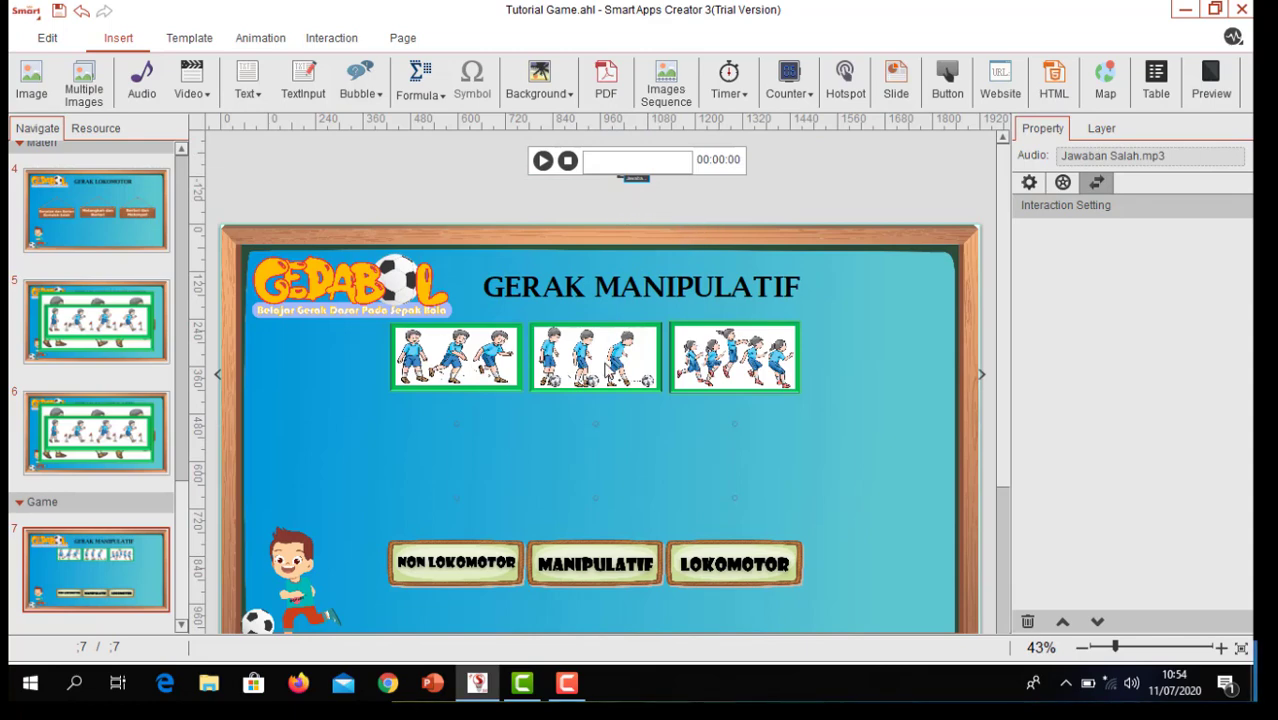
scroll(604, 364, "down", 1)
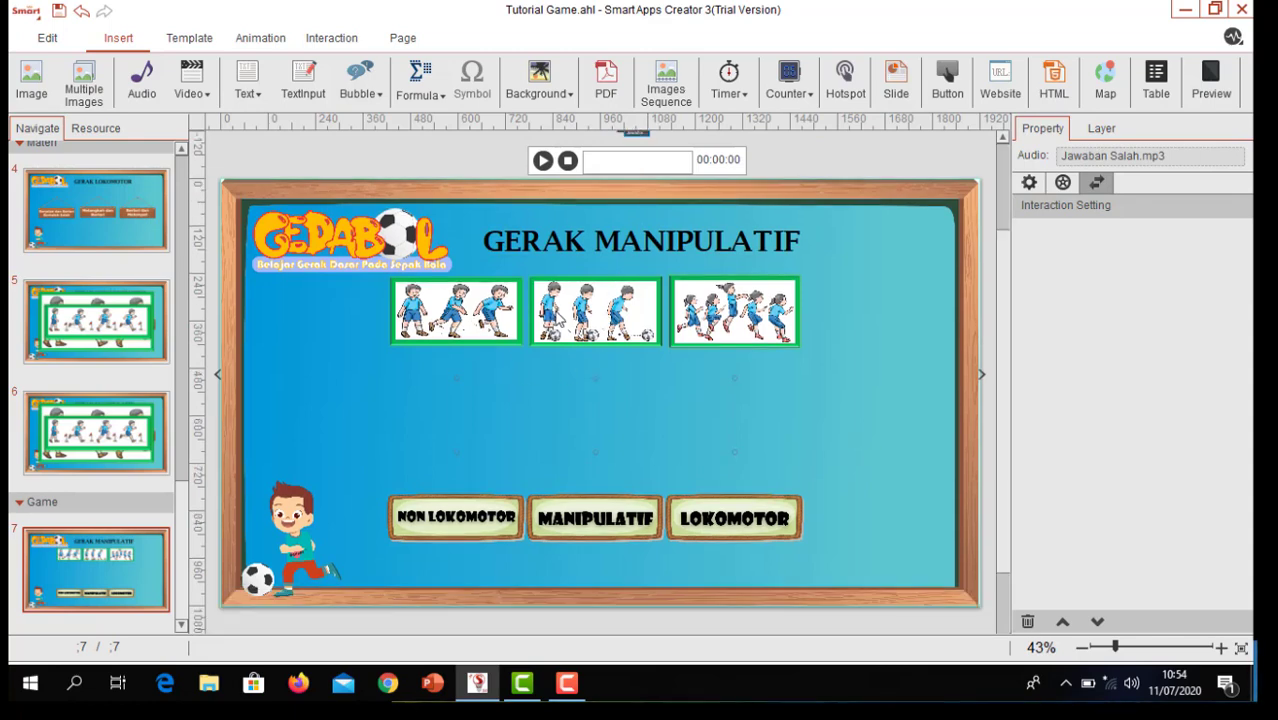
Add an interaction to the connect-the-dots template that plays Jawaban Salah.mp3 when a single match fails
left_click(402, 448)
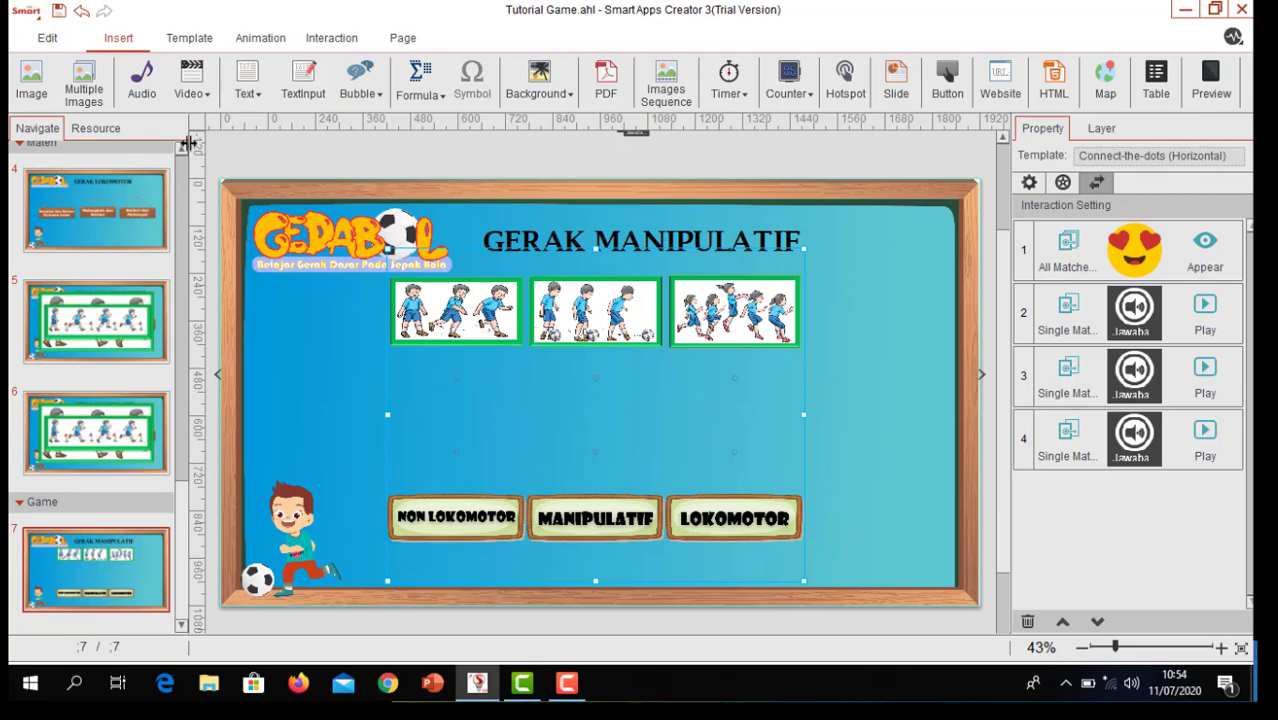
left_click(336, 40)
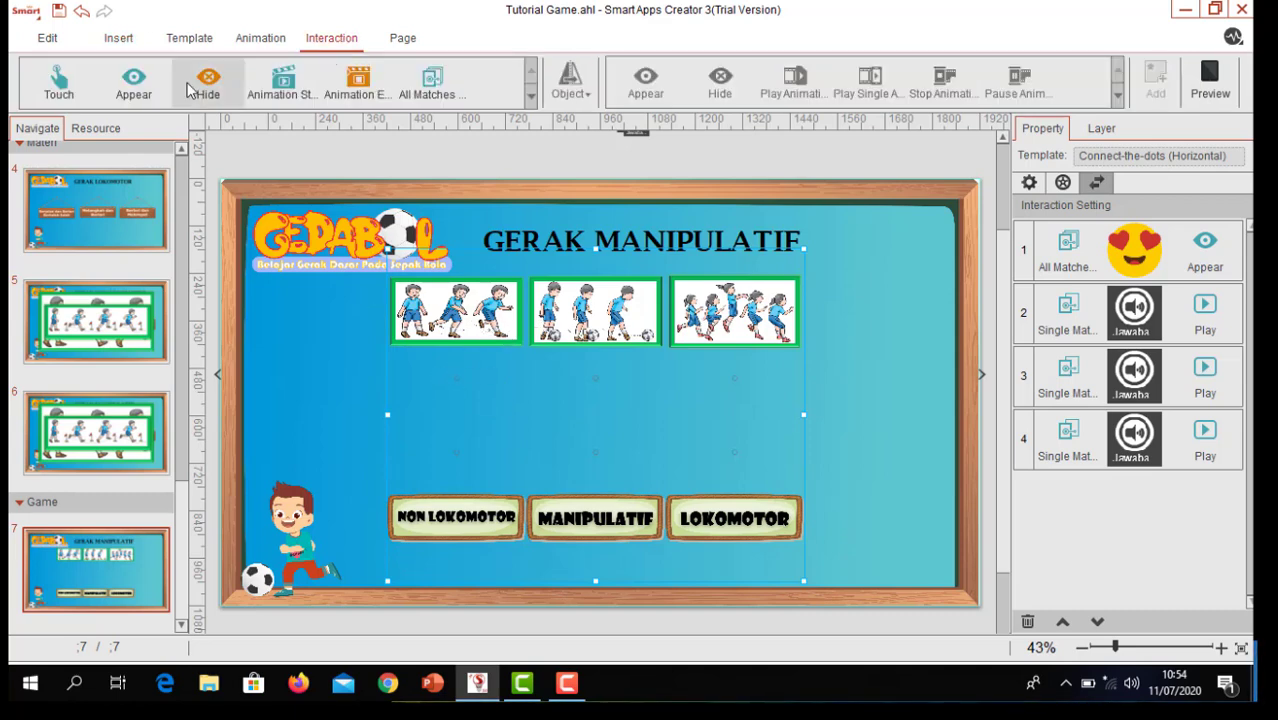
left_click(530, 96)
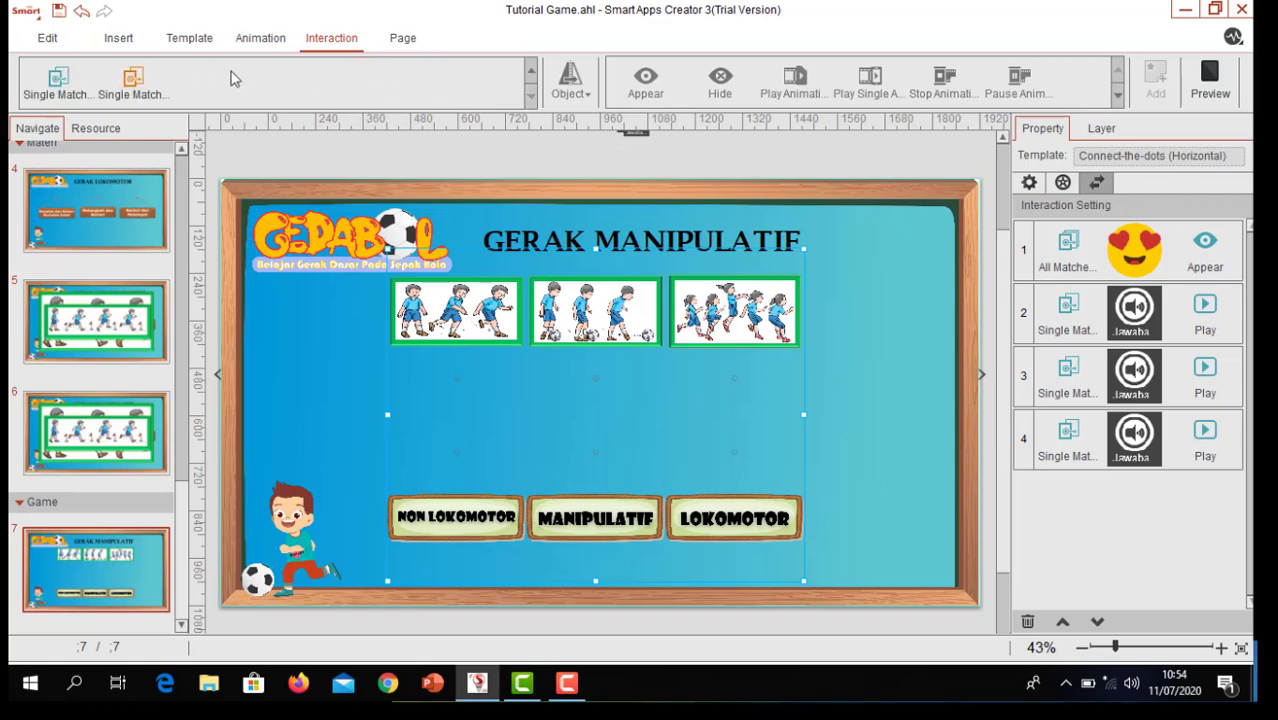
left_click(129, 90)
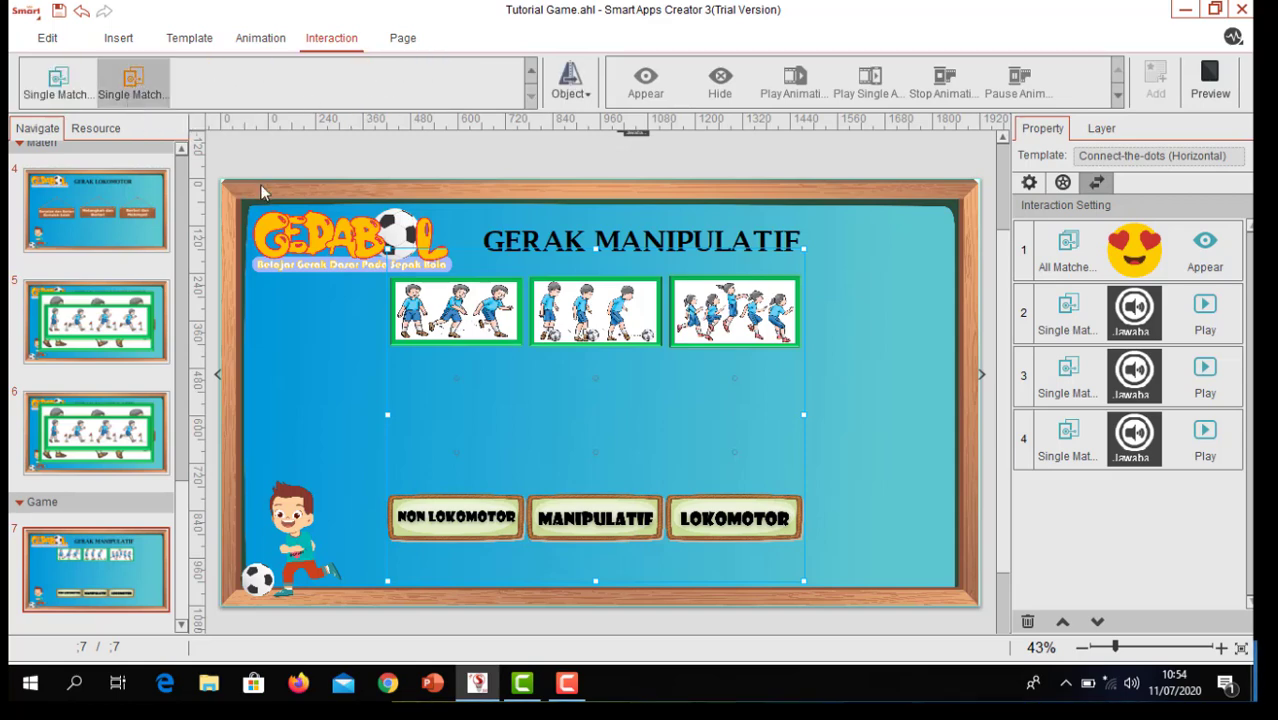
left_click(570, 94)
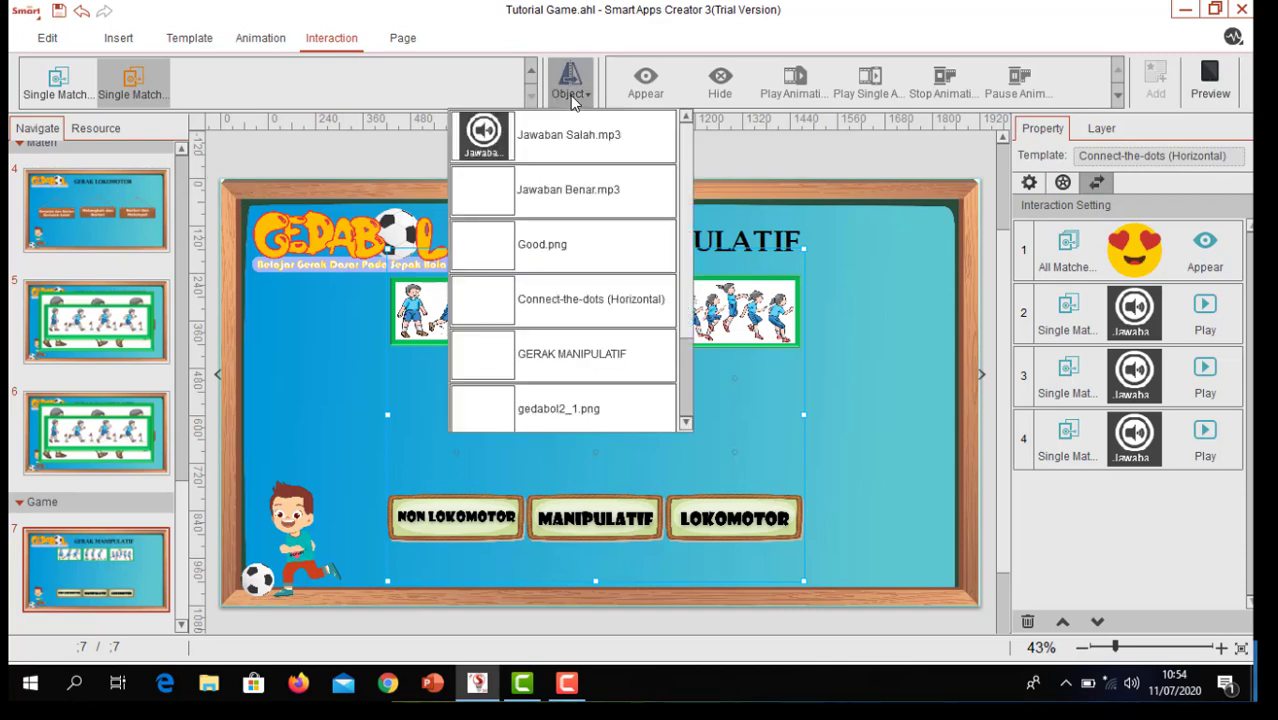
left_click(580, 139)
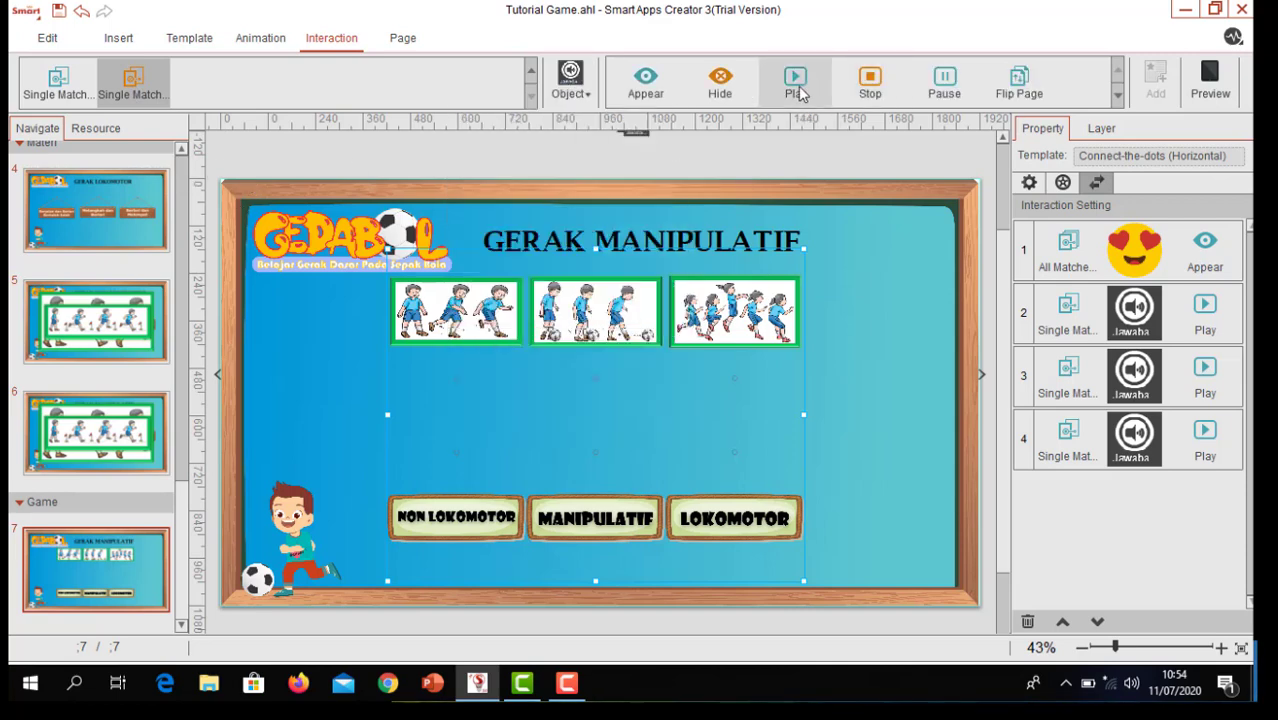
left_click(798, 92)
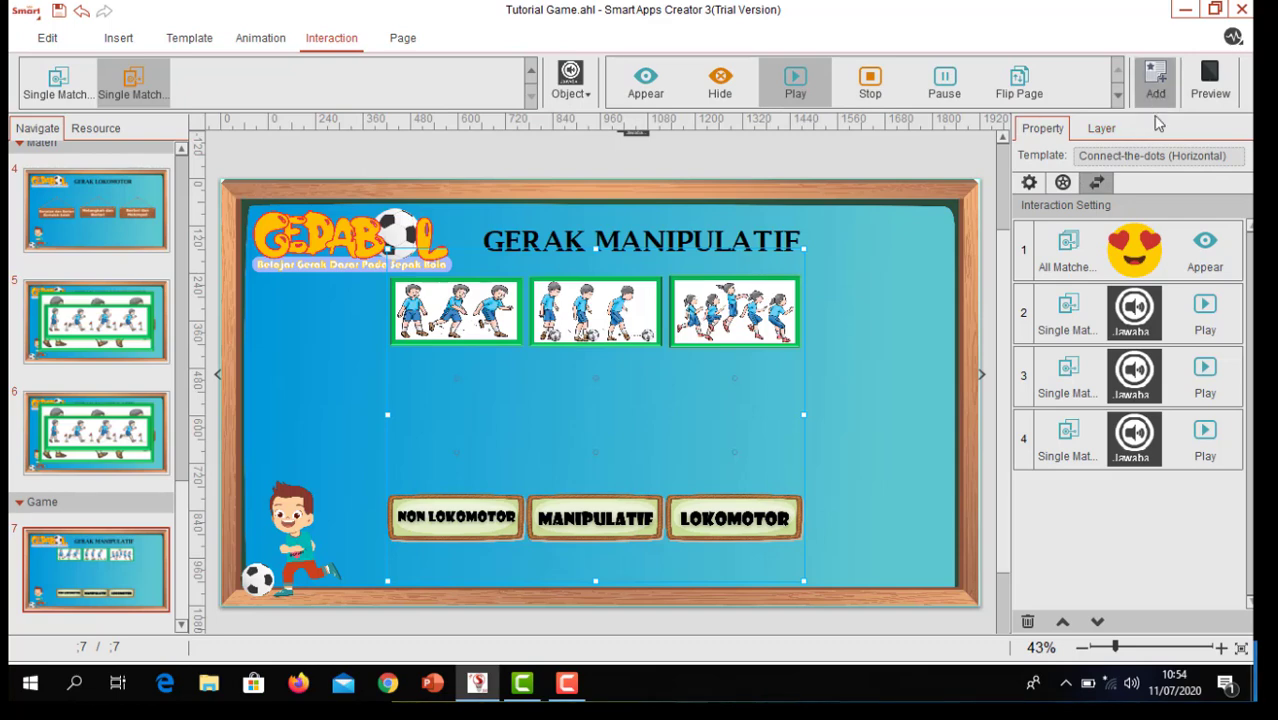
left_click(1155, 82)
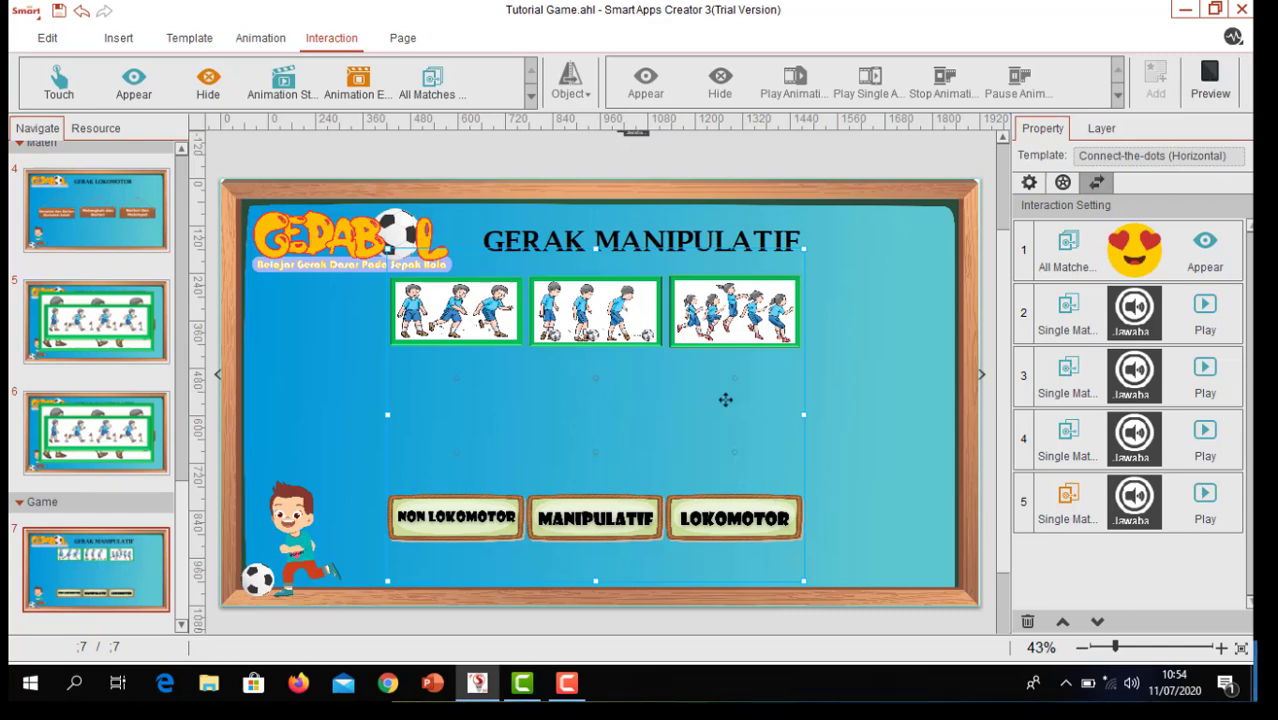
Preview page 7, try the first picture with MANIPULATIF and with NON LOKOMOTOR to test both sounds, and close the preview
left_click(1210, 80)
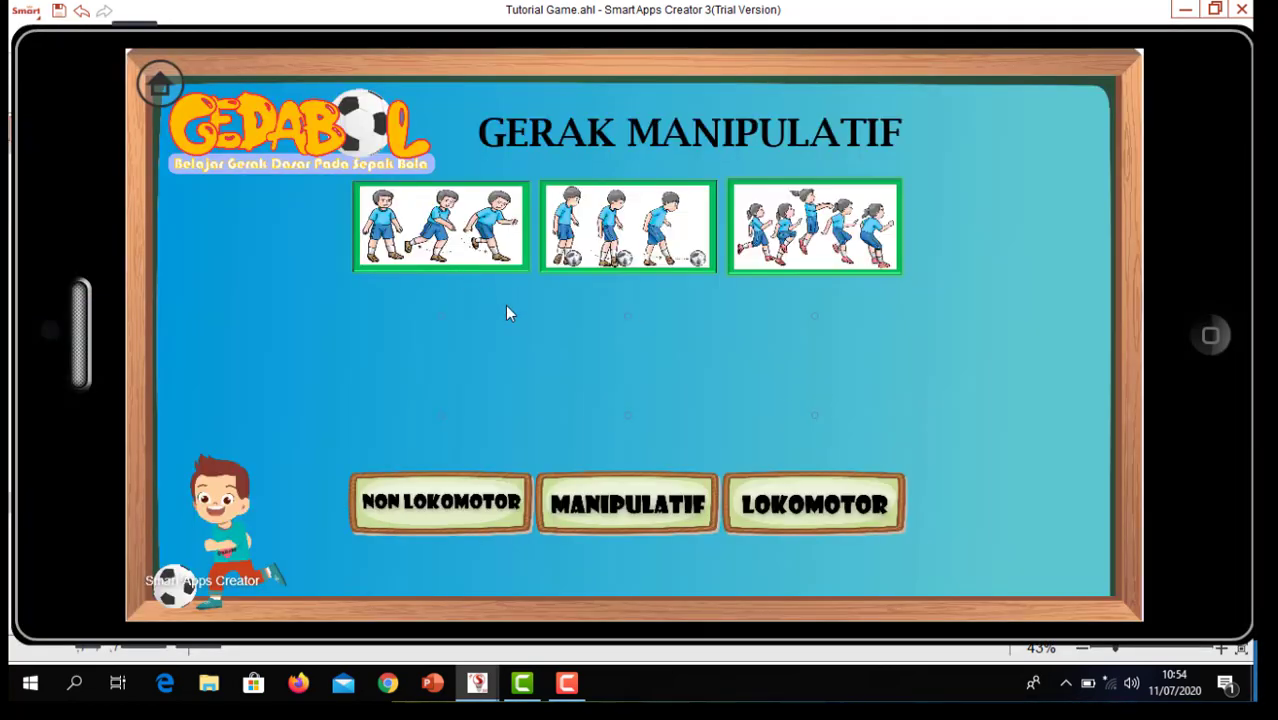
left_click_drag(454, 246, 454, 246)
left_click(659, 523)
left_click_drag(411, 234, 461, 513)
left_click(1208, 338)
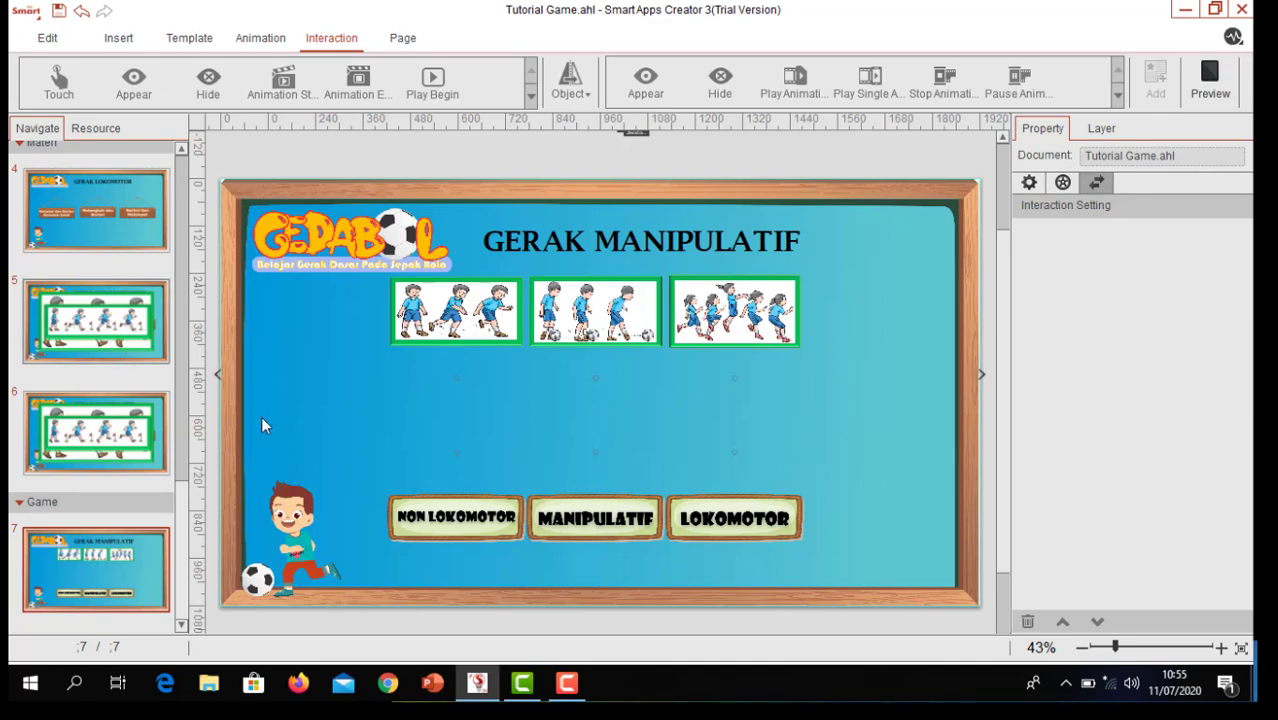
Go to the GERAK LOKOMOTOR page 4, preview it, test dismissing a movement picture, and close the preview
left_click(110, 352)
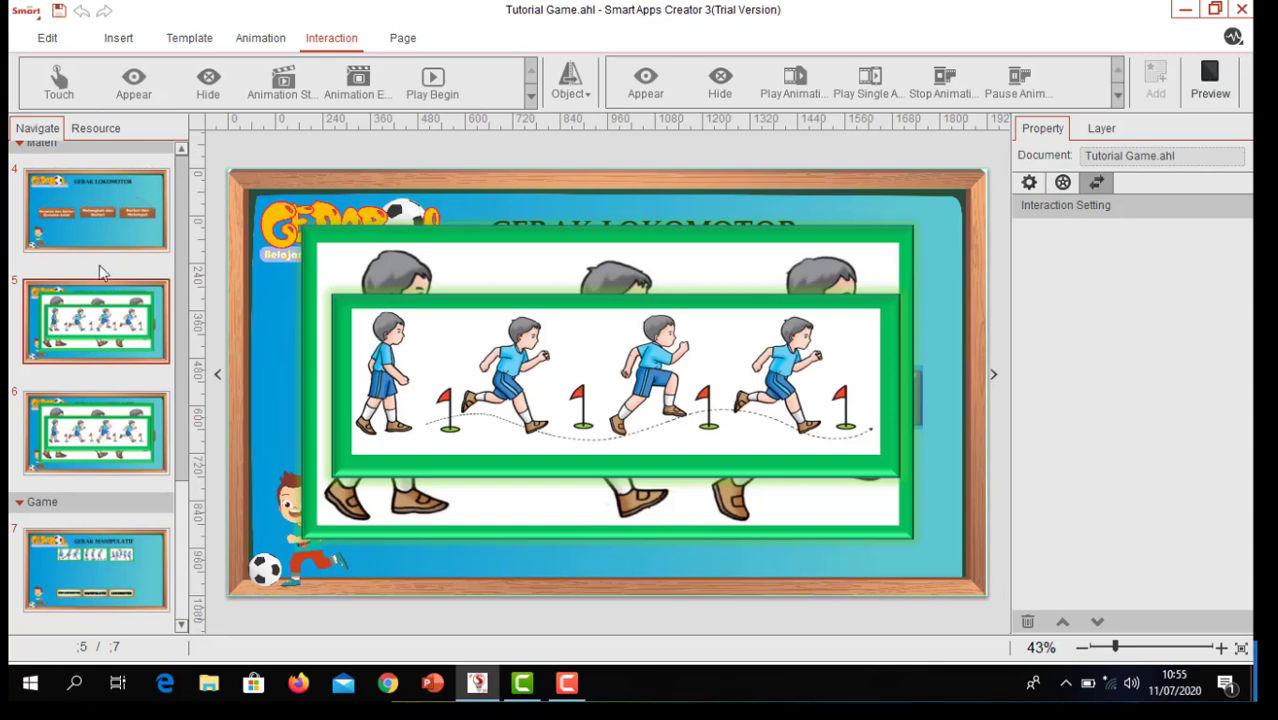
left_click(105, 228)
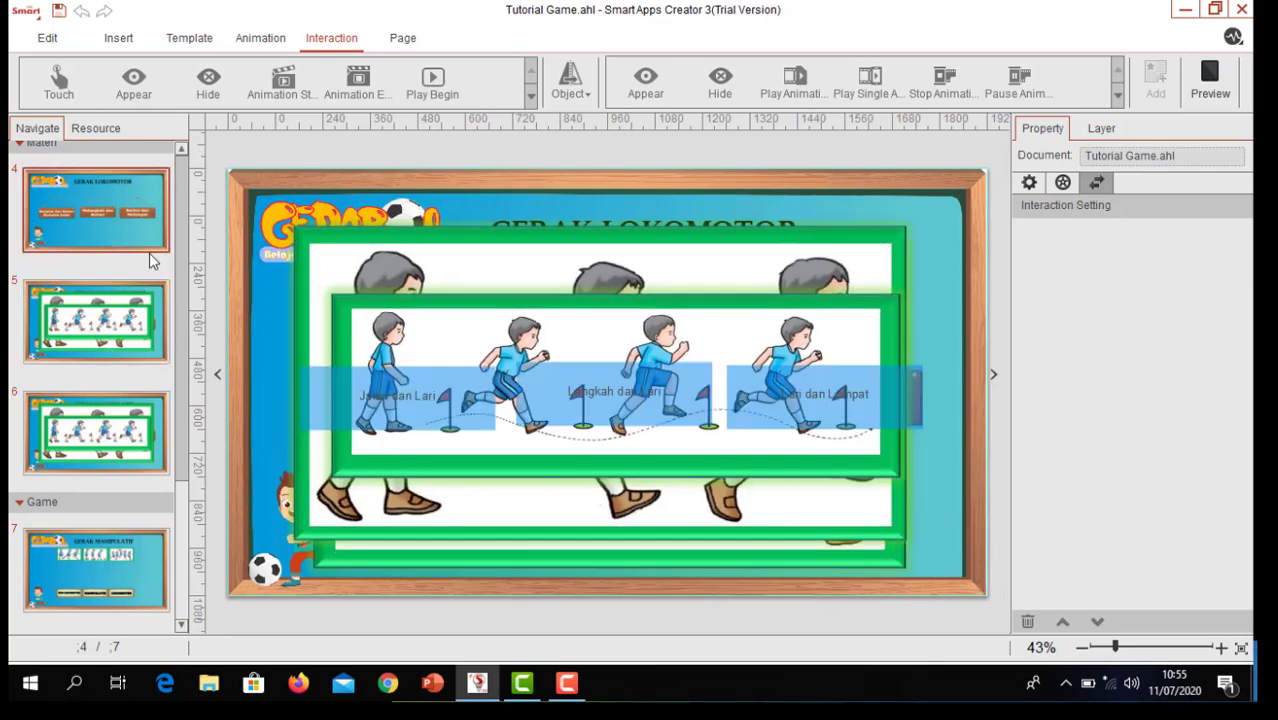
scroll(150, 262, "up", 2)
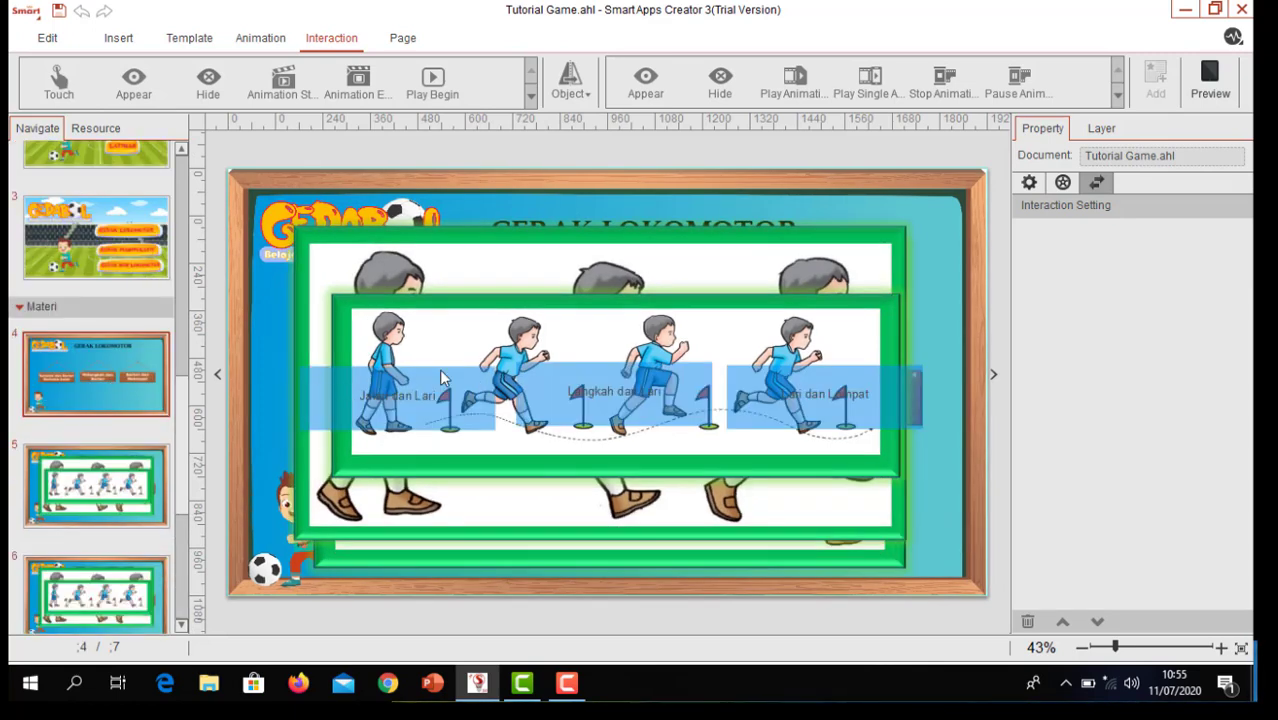
left_click(1208, 80)
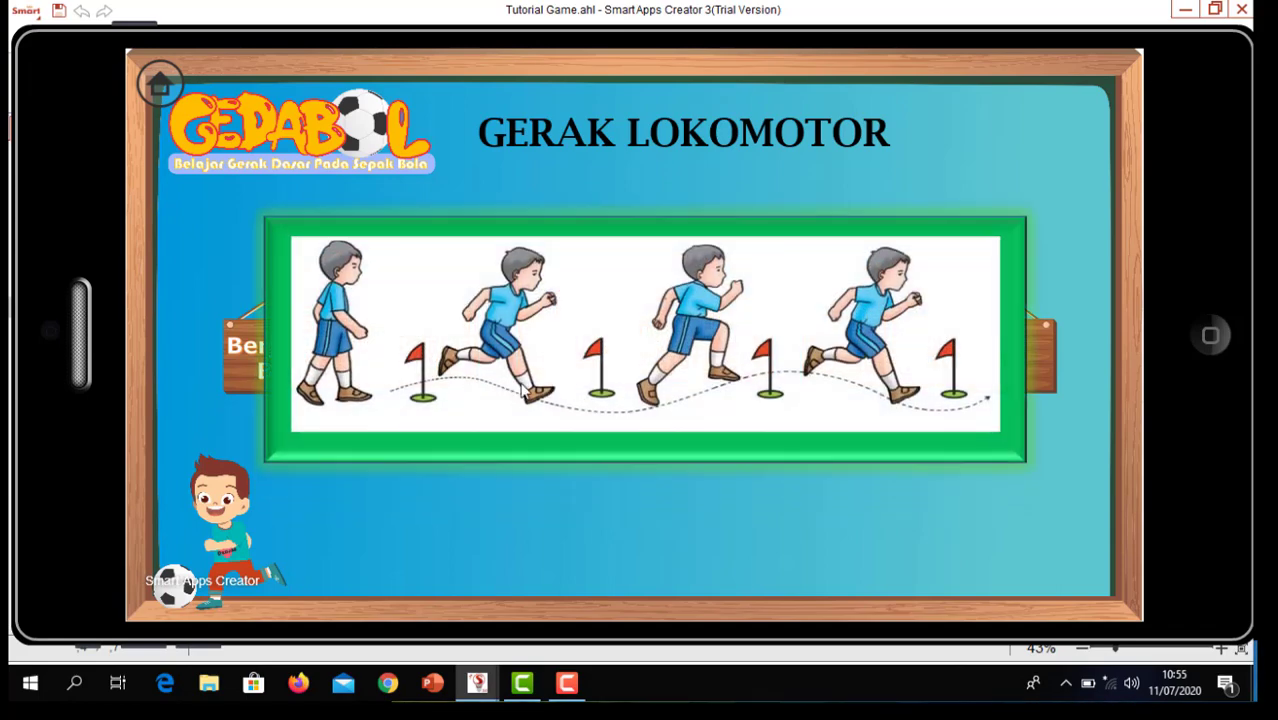
left_click(488, 404)
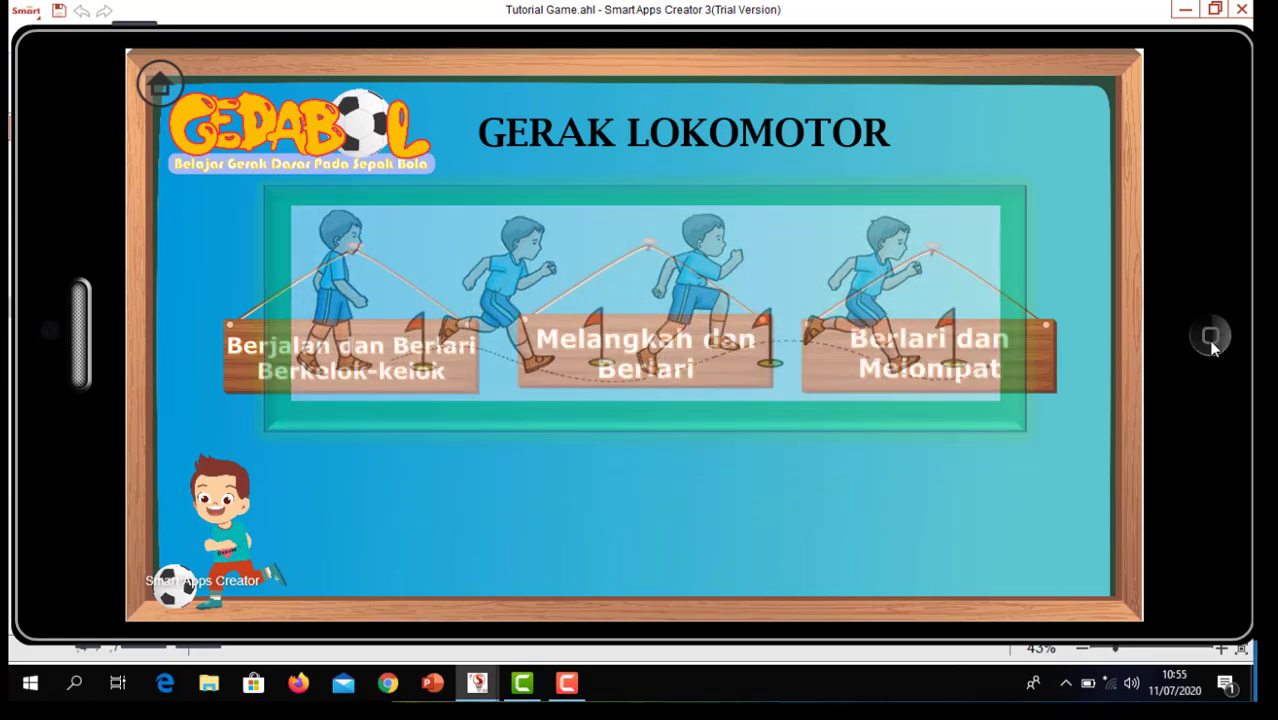
left_click(1211, 341)
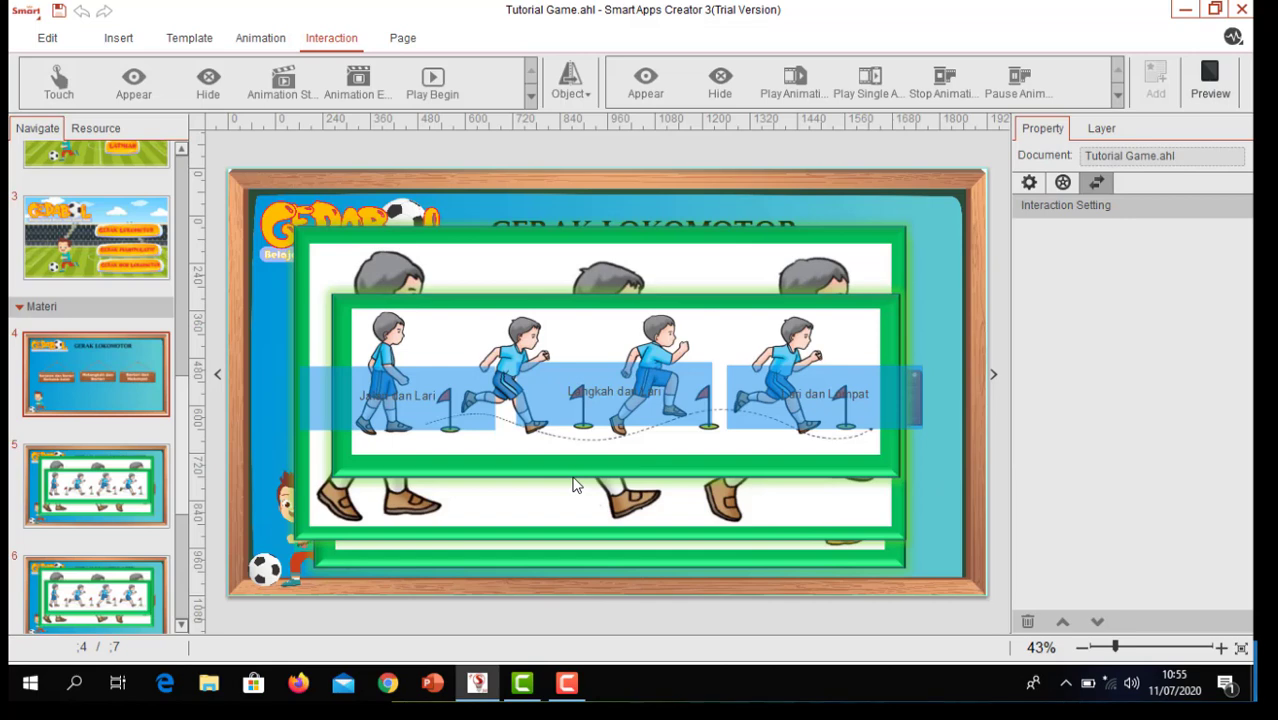
Insert the DingSound audio on the GERAK LOKOMOTOR page and move its icon off the page above the board's upper edge
left_click(125, 40)
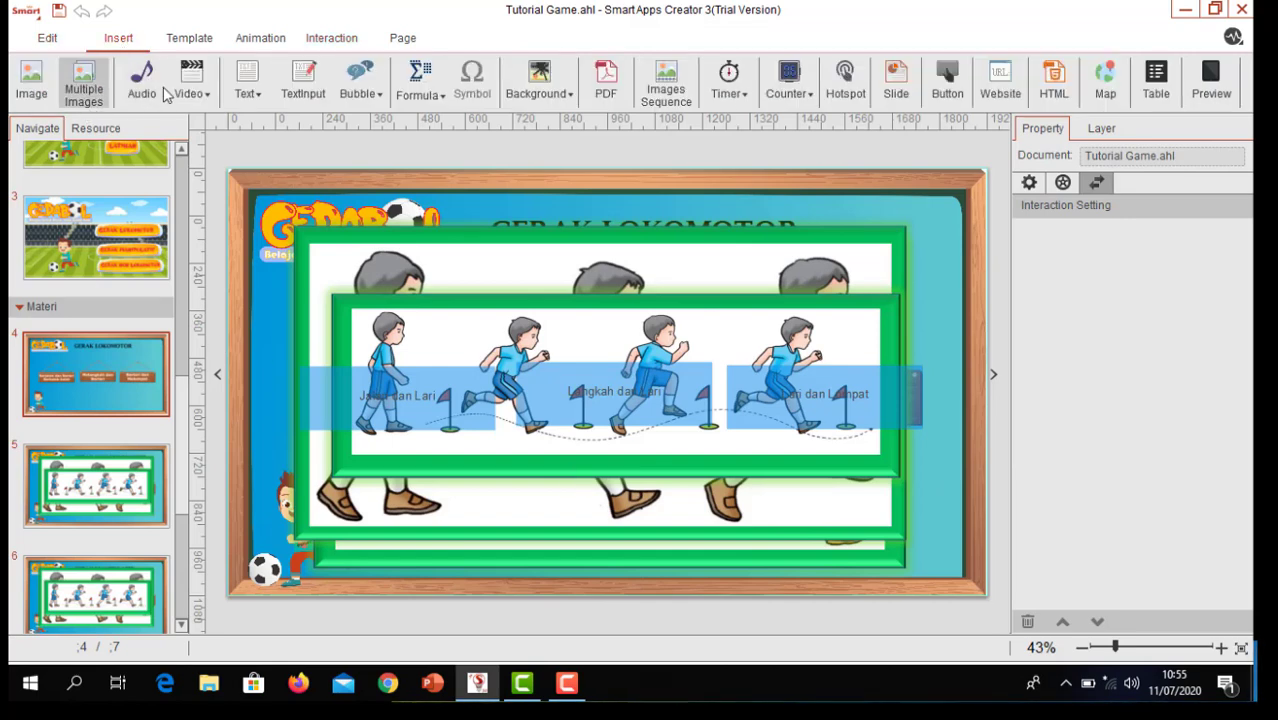
left_click(142, 78)
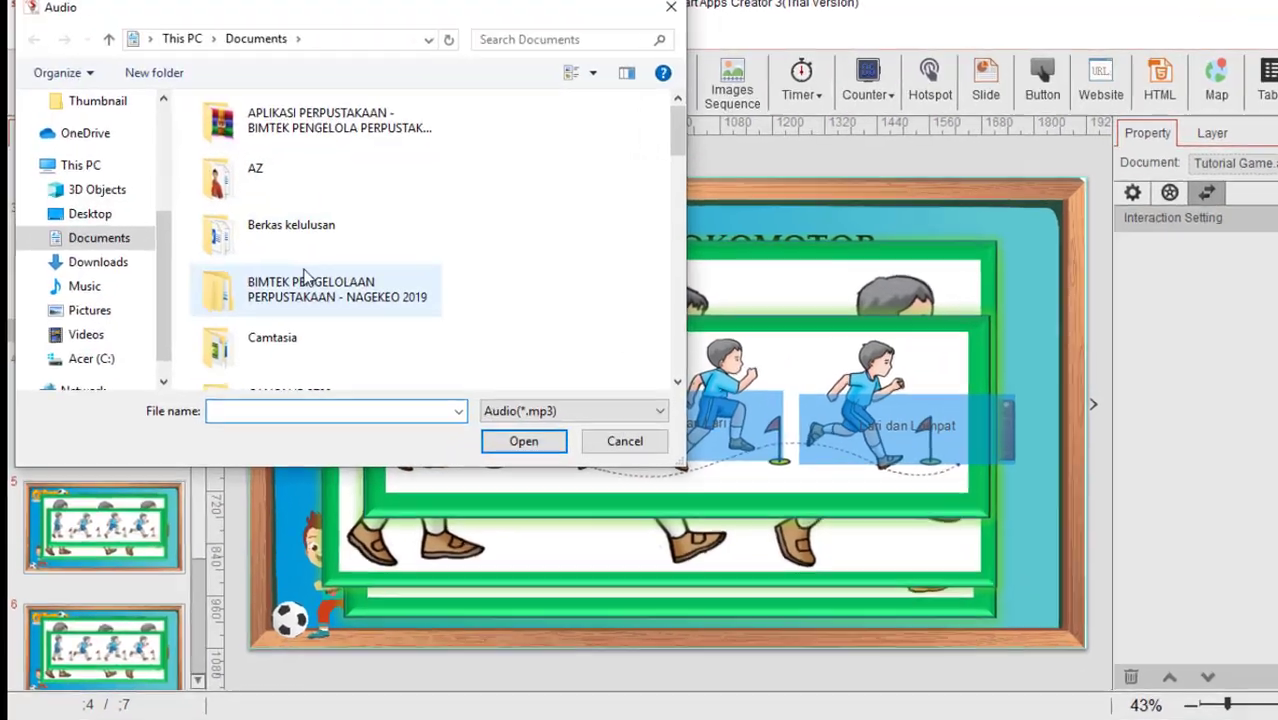
scroll(285, 265, "down", 10)
left_click(414, 360)
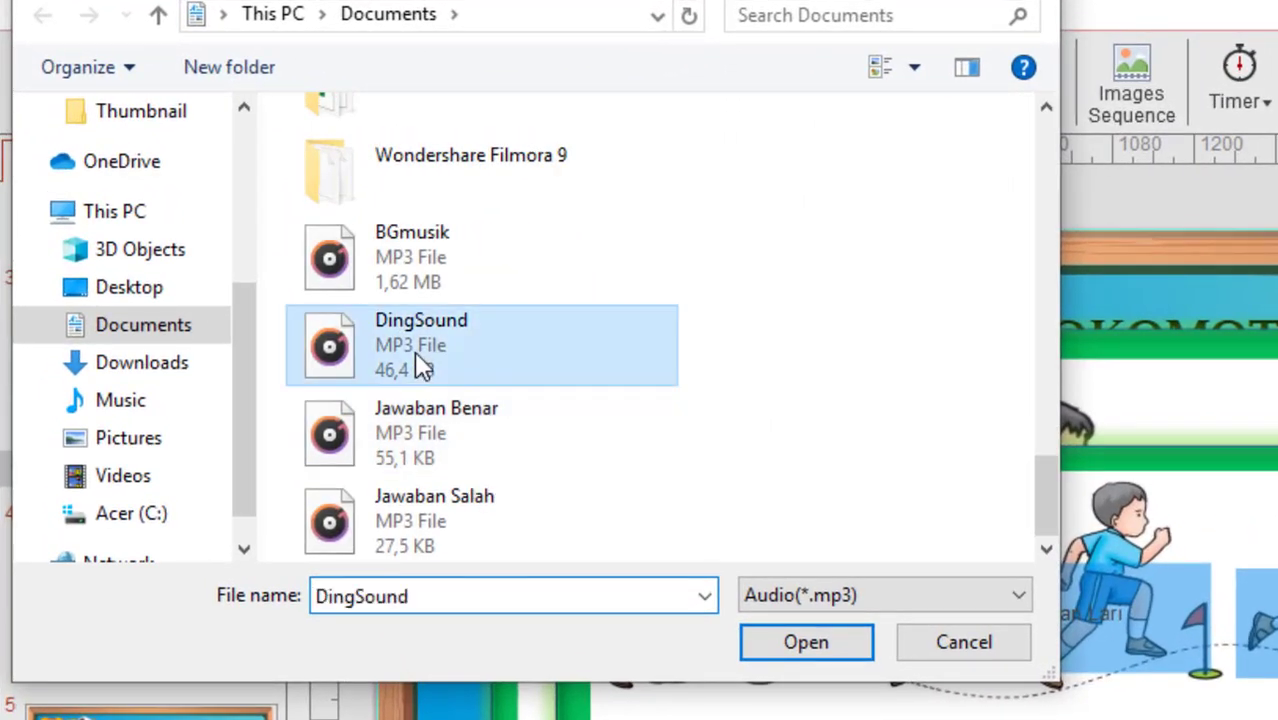
left_click(830, 650)
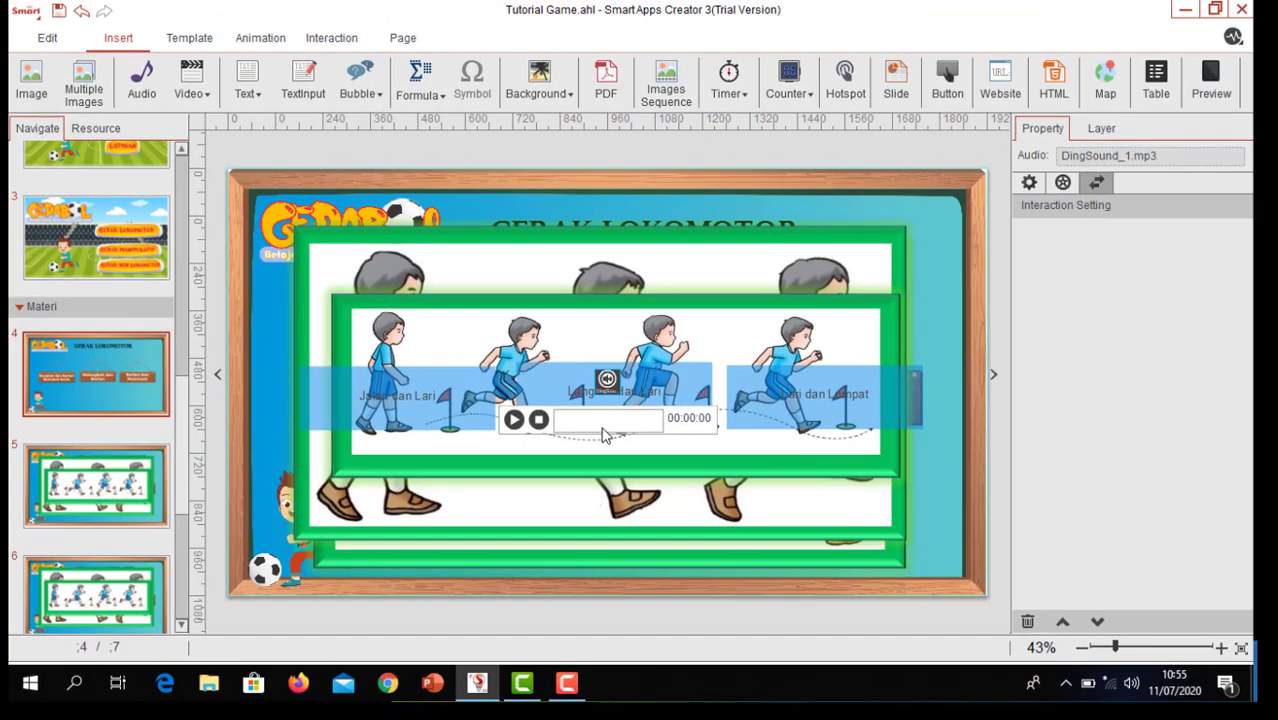
left_click_drag(606, 380, 622, 128)
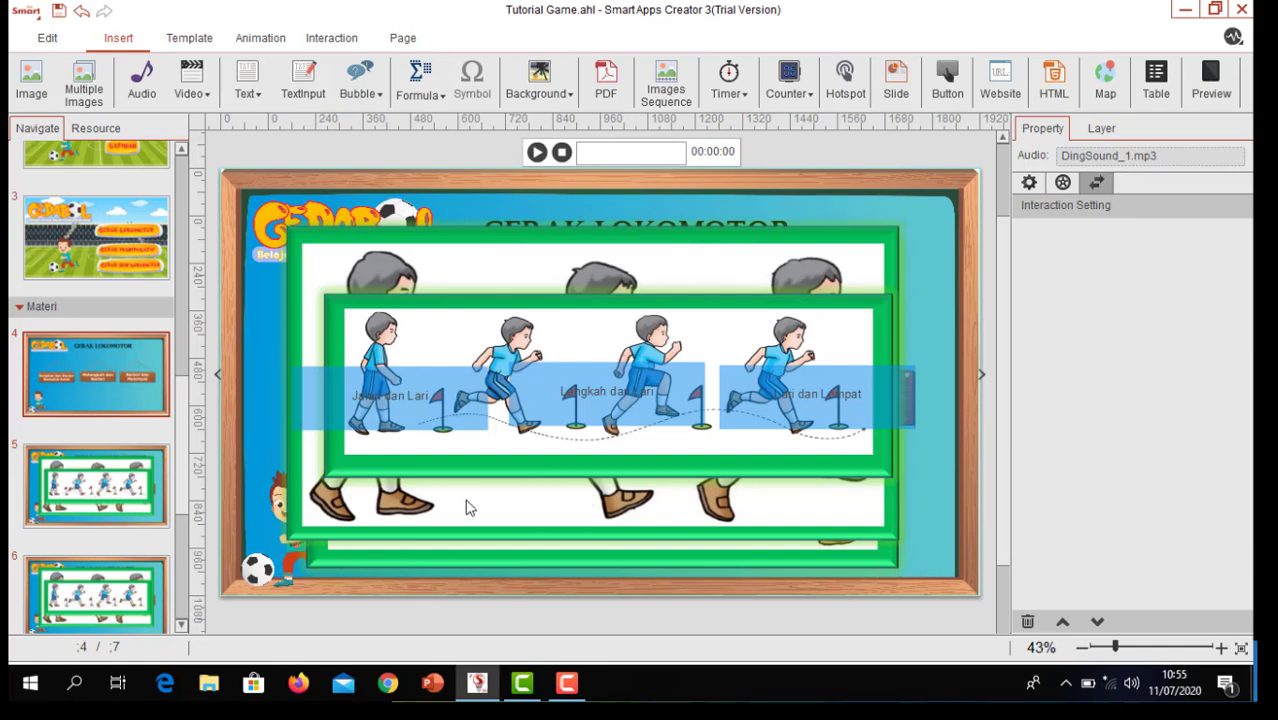
Try an interaction on the lari kelok-kelok.png picture that plays DingSound_1.mp3 when the picture appears
left_click(412, 328)
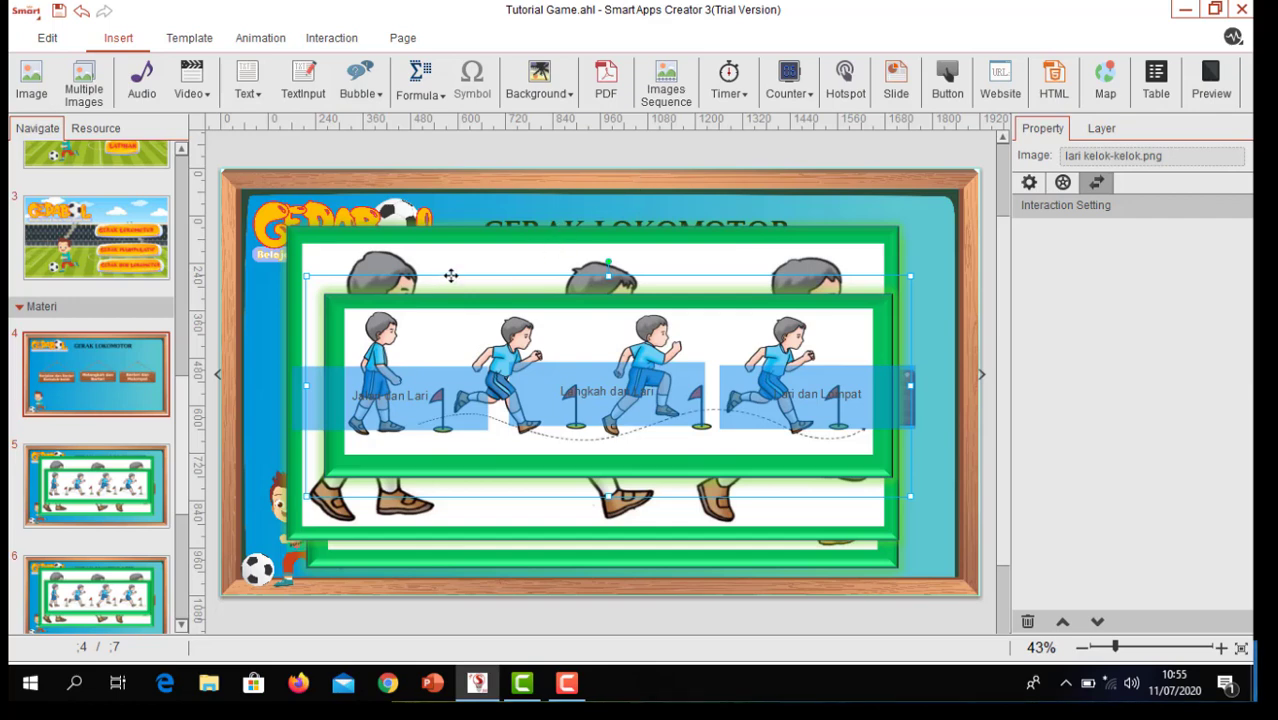
left_click(332, 40)
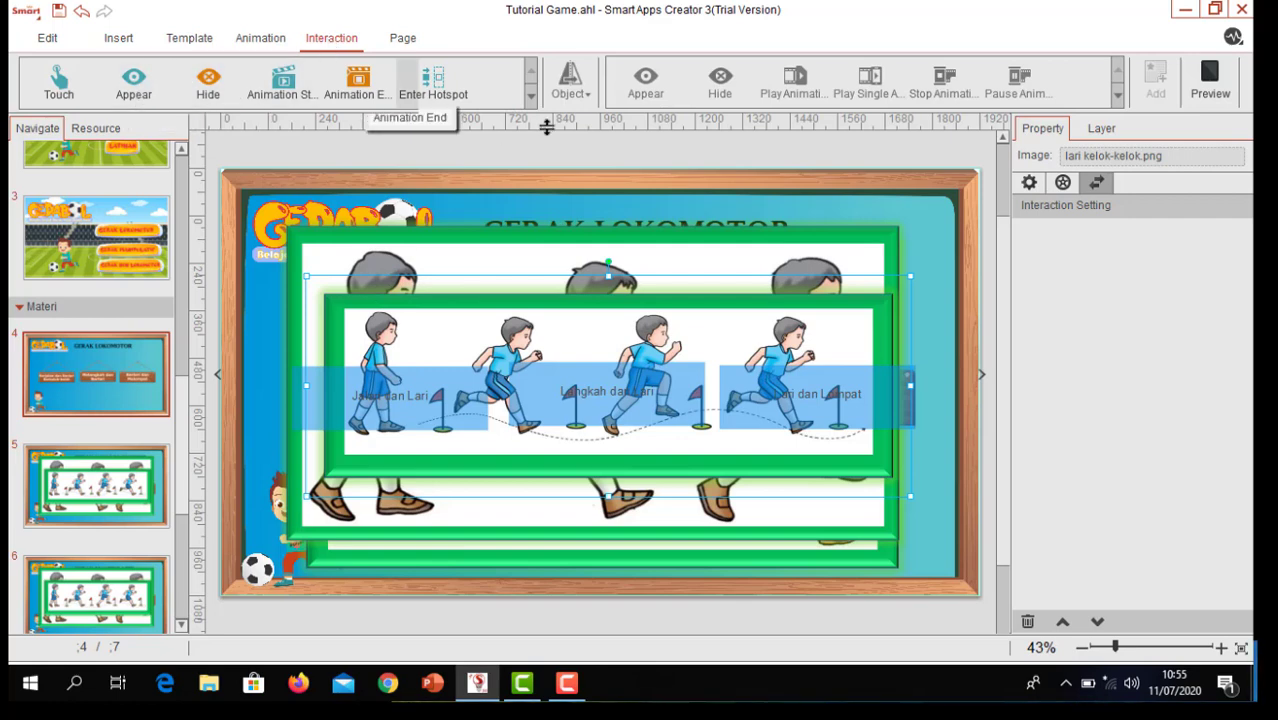
left_click(433, 85)
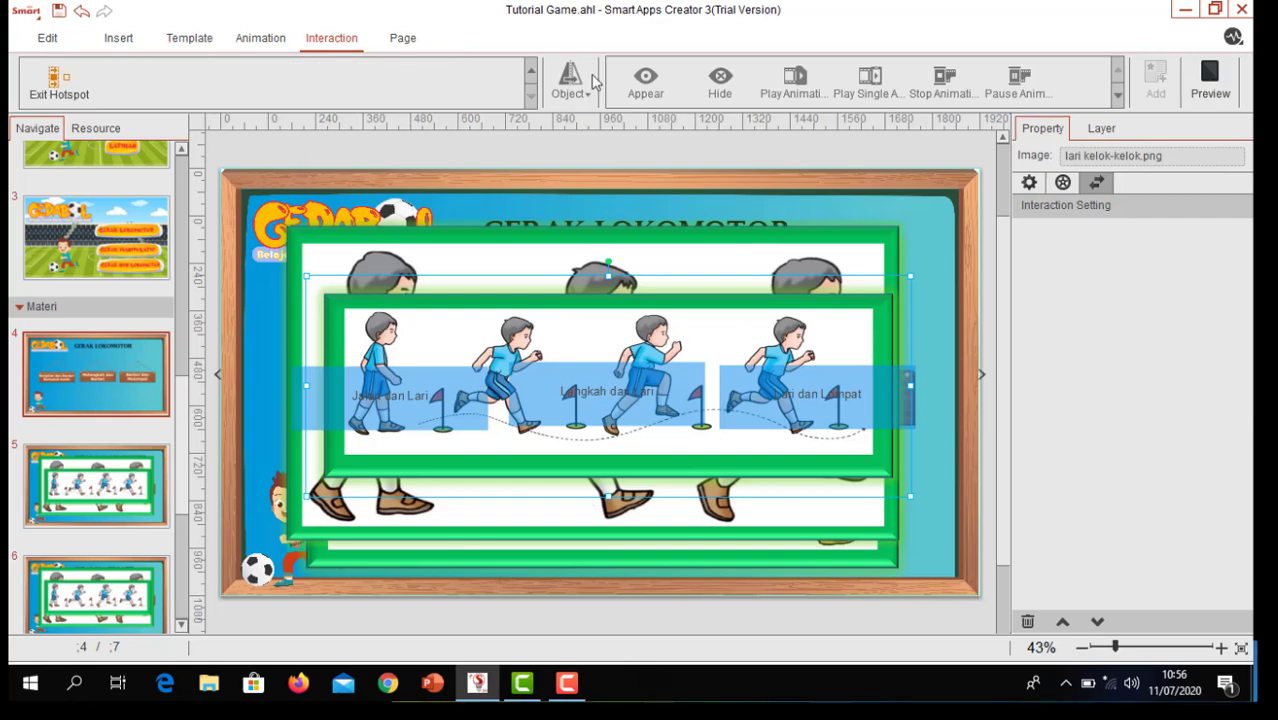
left_click(531, 74)
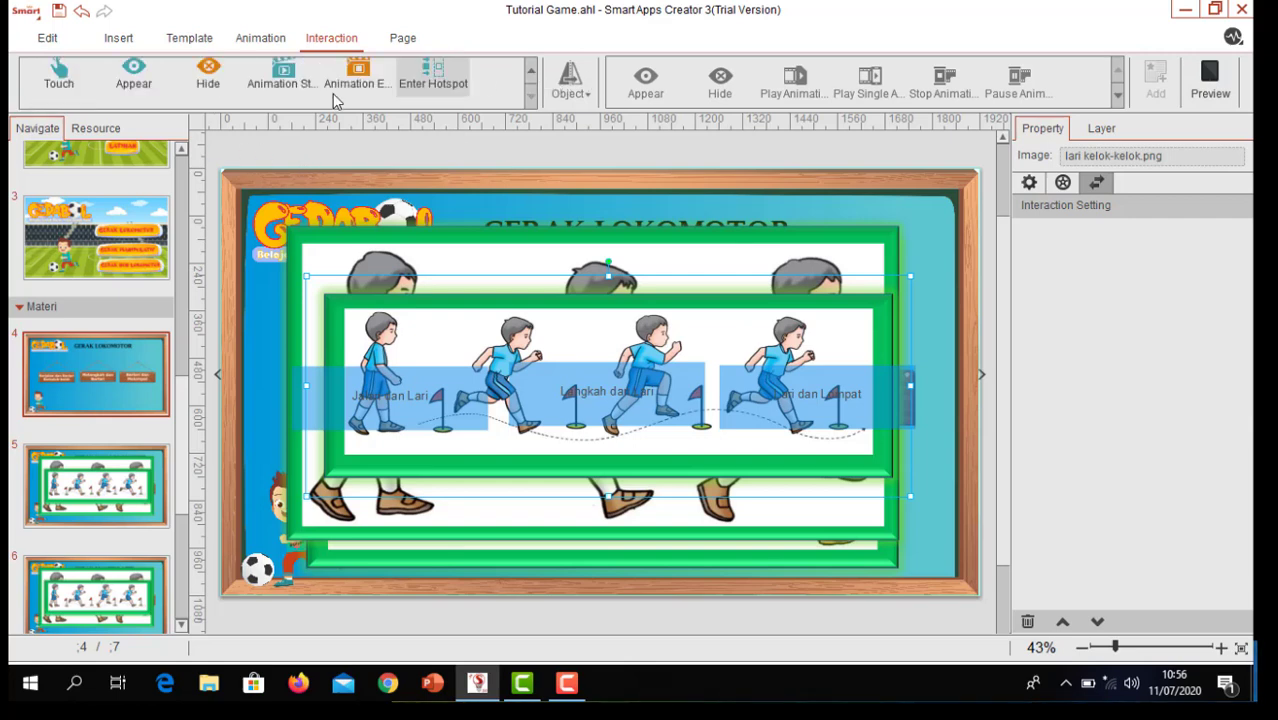
left_click(133, 95)
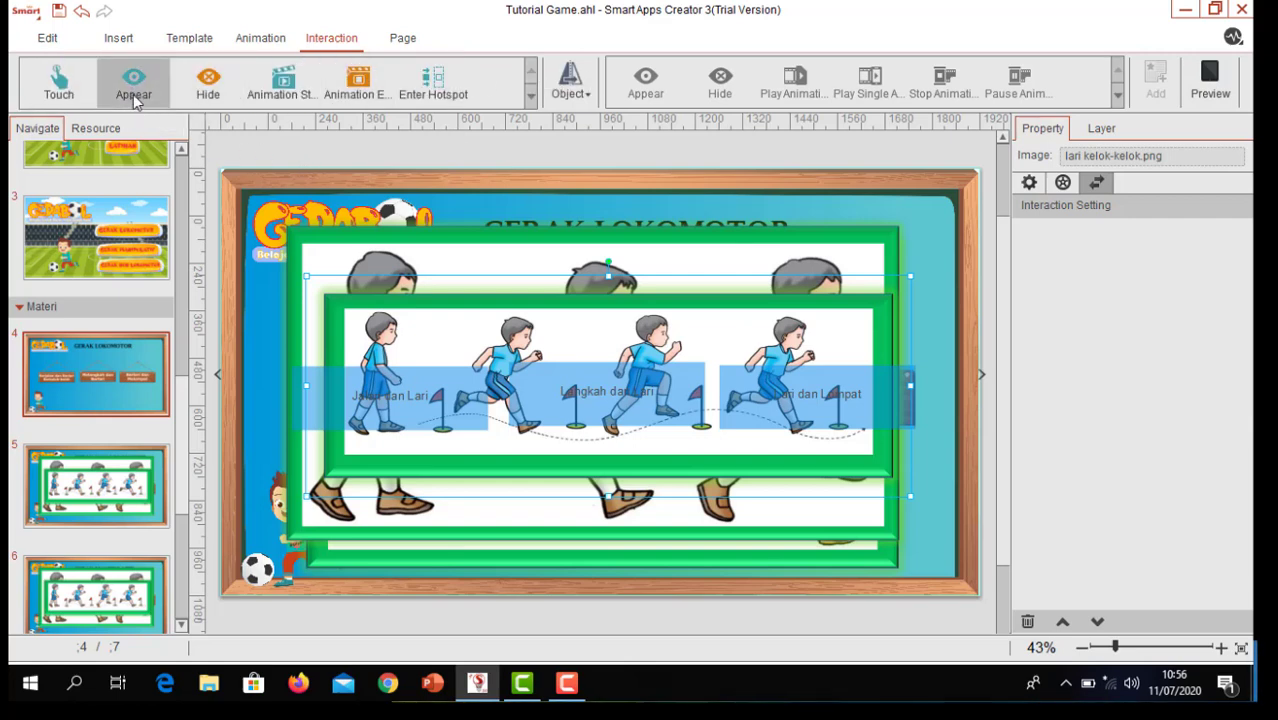
left_click(572, 88)
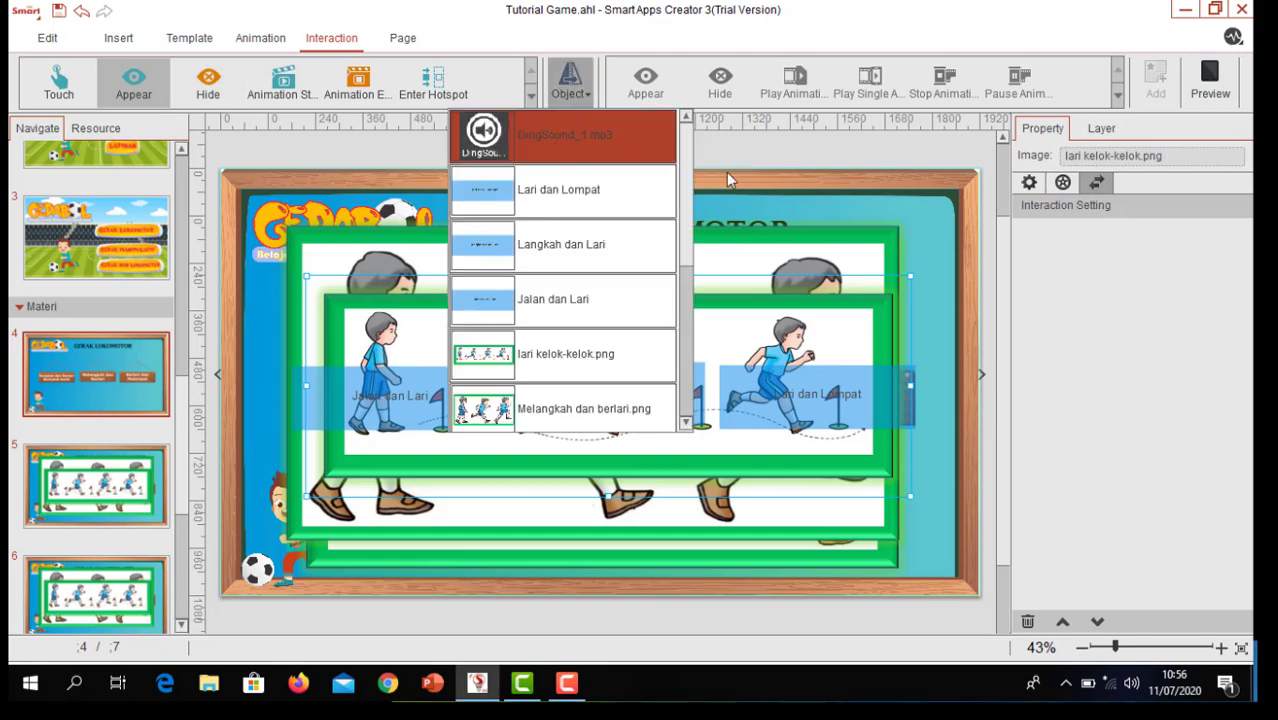
left_click(592, 145)
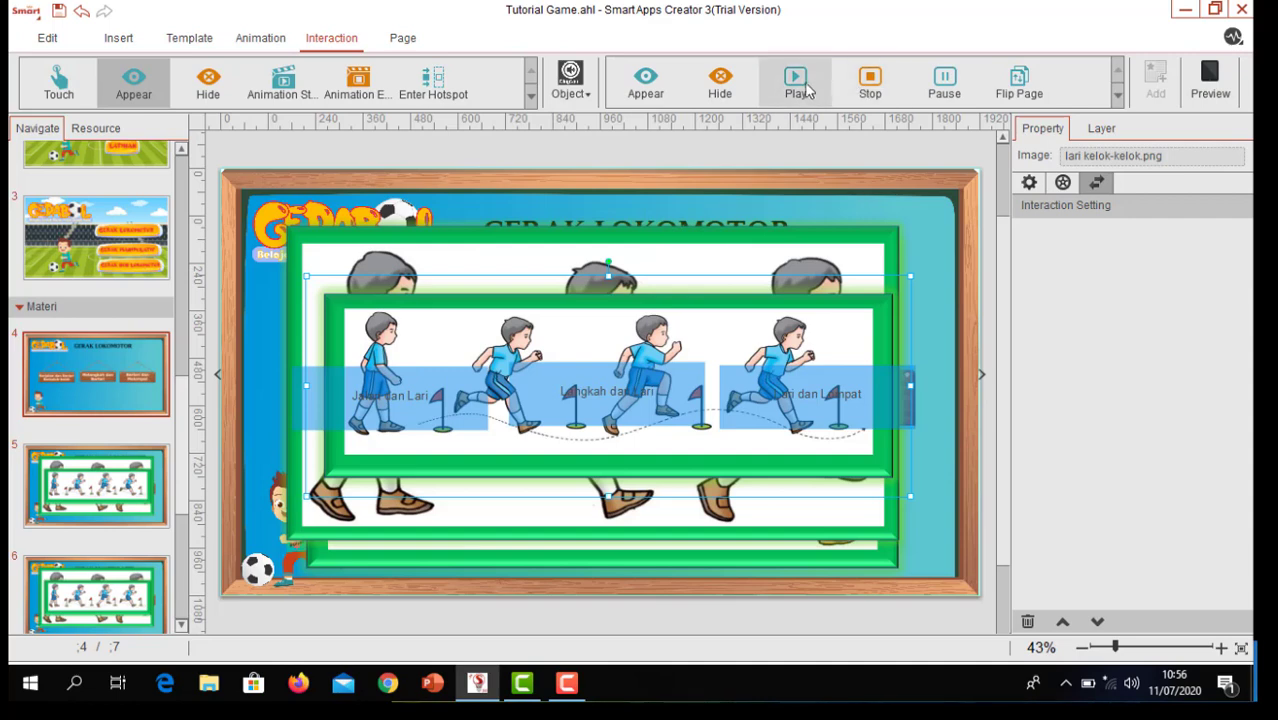
left_click(804, 89)
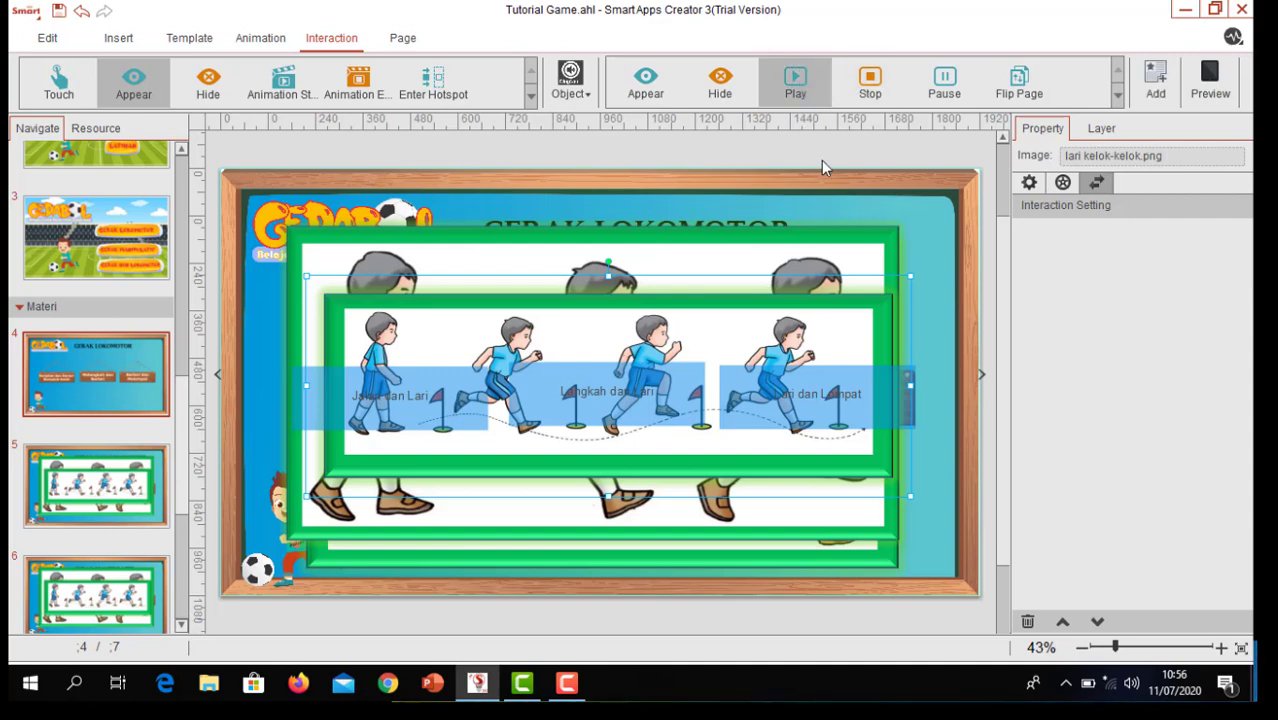
left_click(1155, 82)
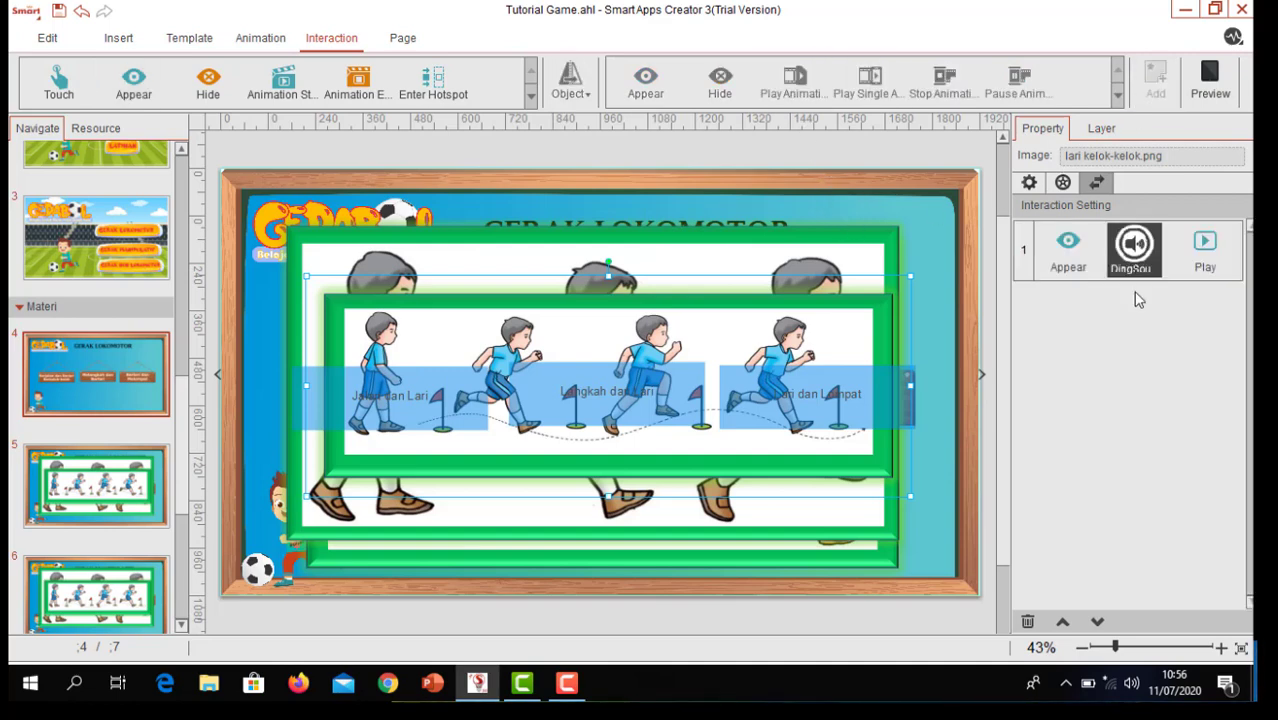
Preview the page, test the Berjalan dan Berlari Berkelok-kelok and Melangkah dan Berlari signs for sound, and close the preview
left_click(1205, 82)
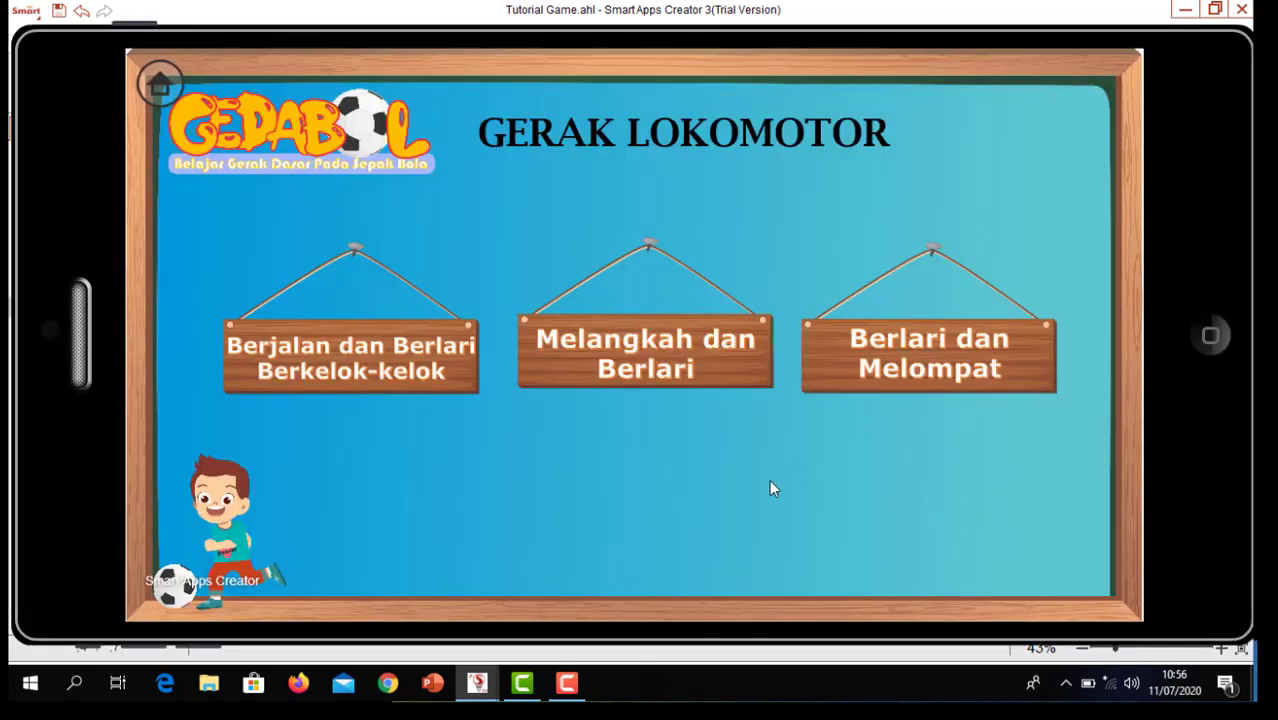
left_click(343, 370)
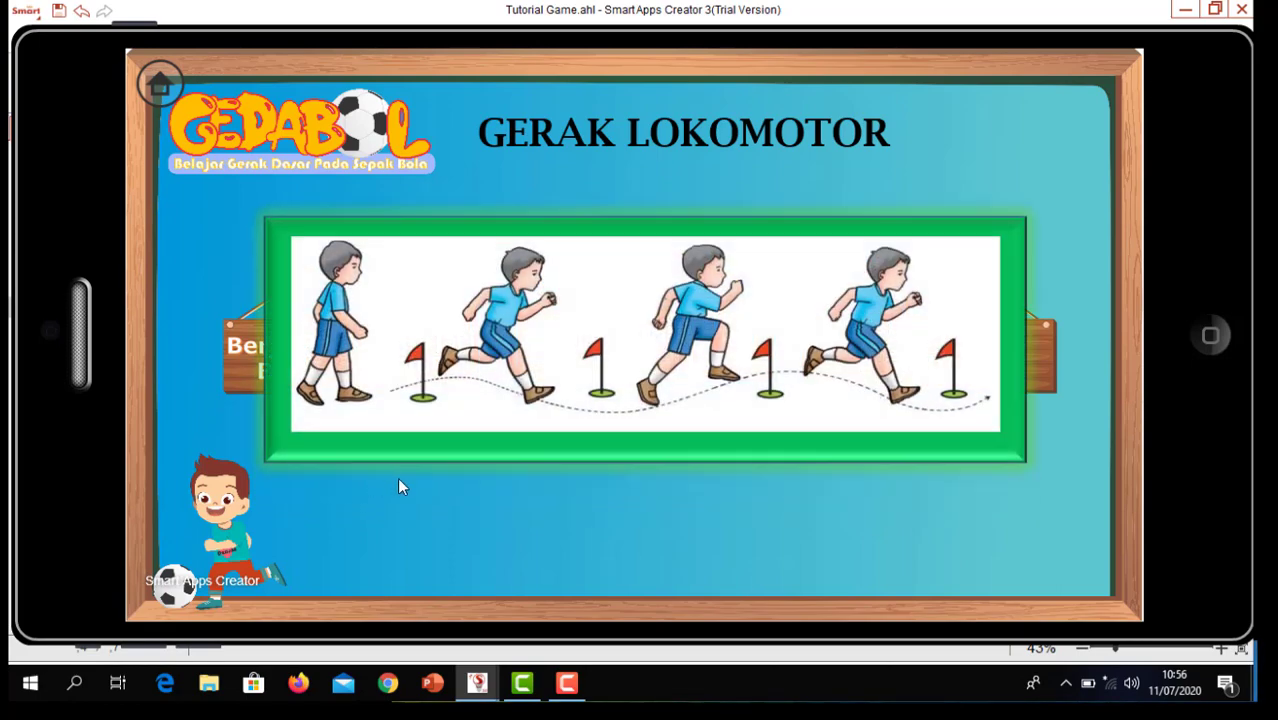
left_click(514, 494)
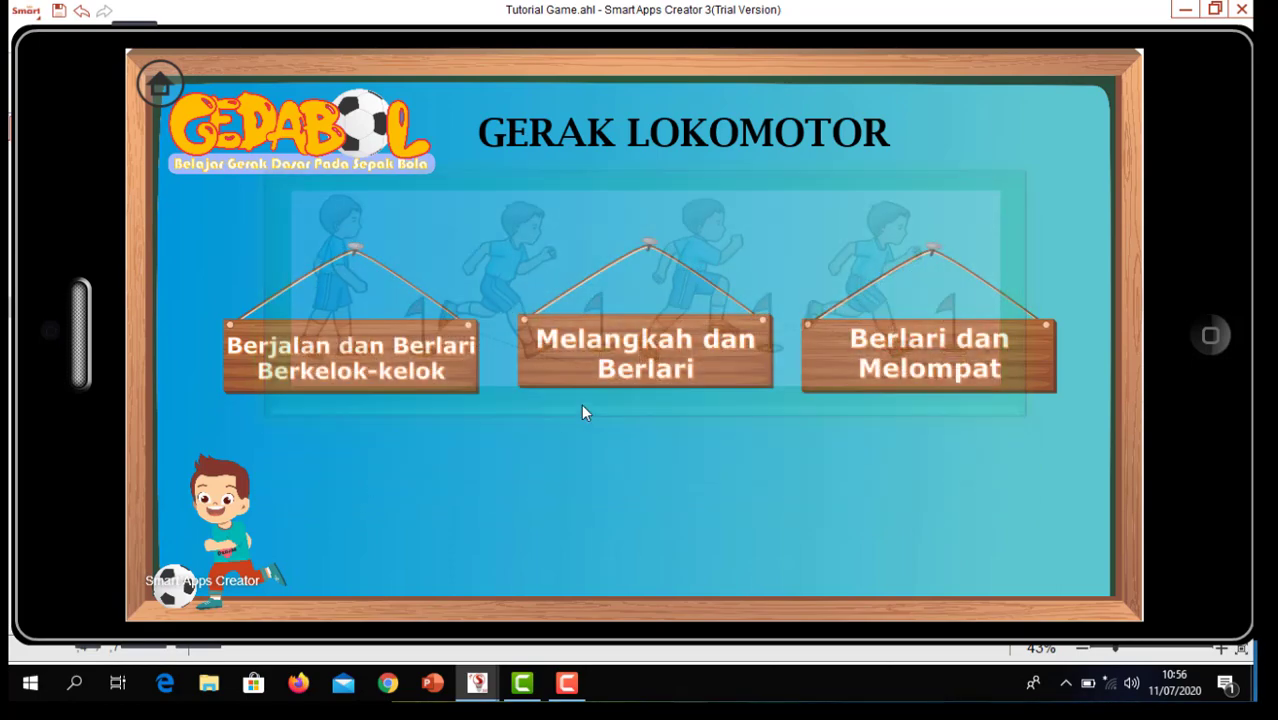
left_click(647, 370)
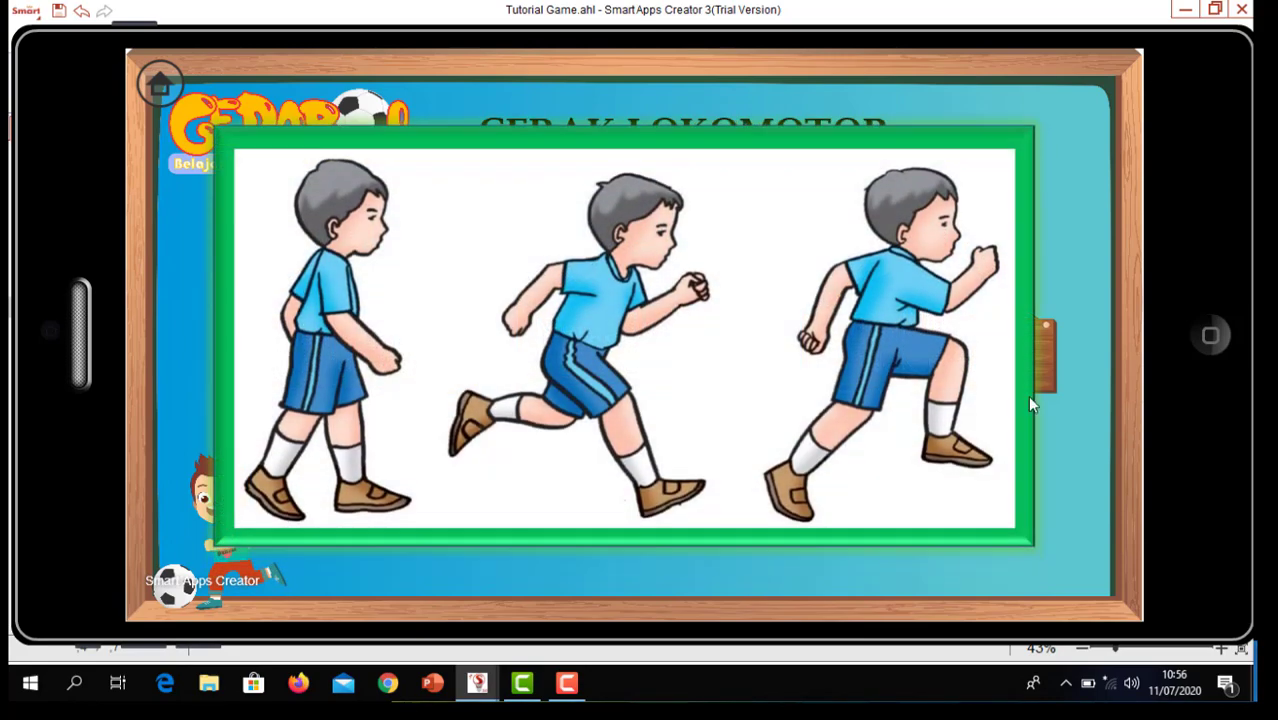
left_click(1210, 336)
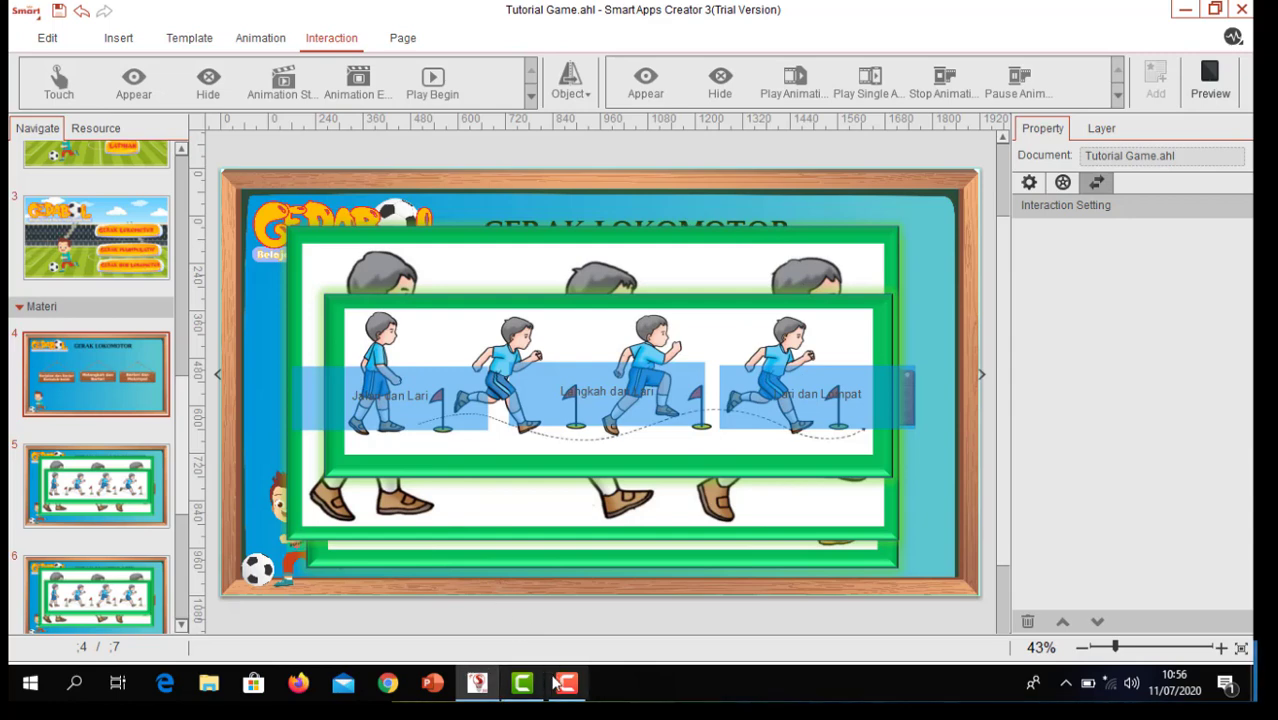
Set up the appear-triggered DingSound_1.mp3 playback on lari kelok-kelok.png again and show the picture's interaction settings
left_click(480, 682)
left_click(1165, 598)
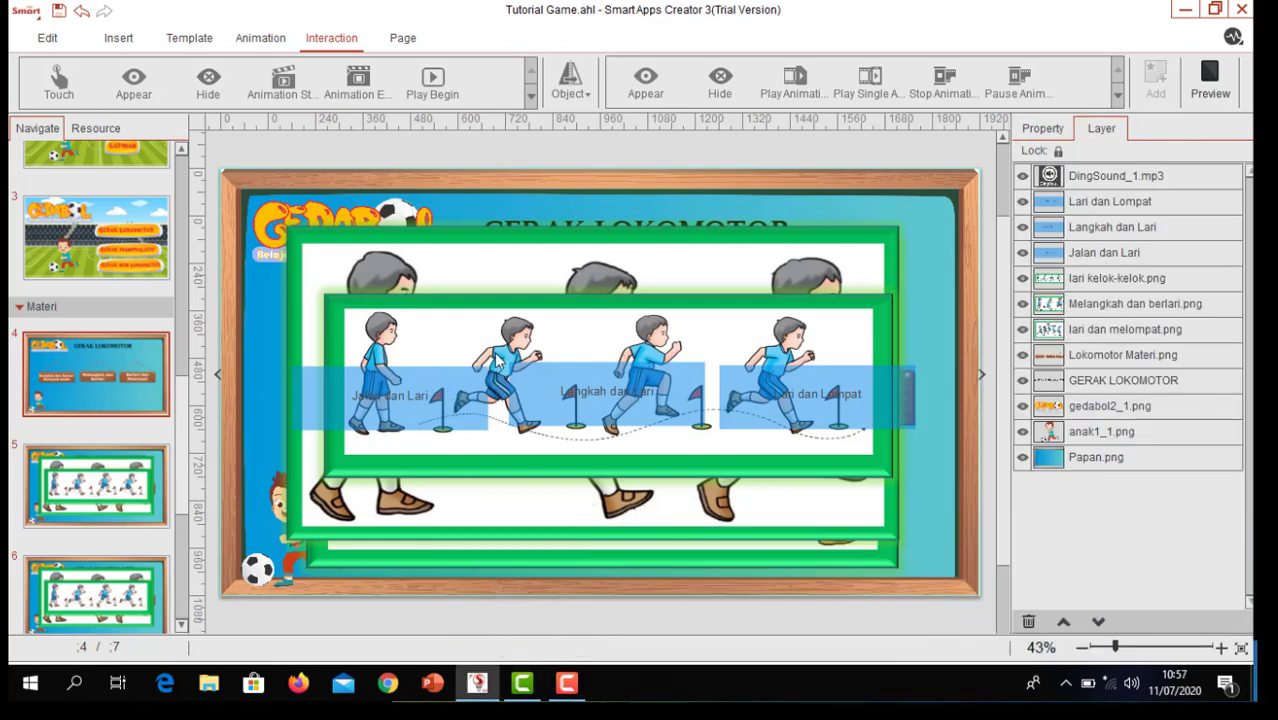
left_click(670, 338)
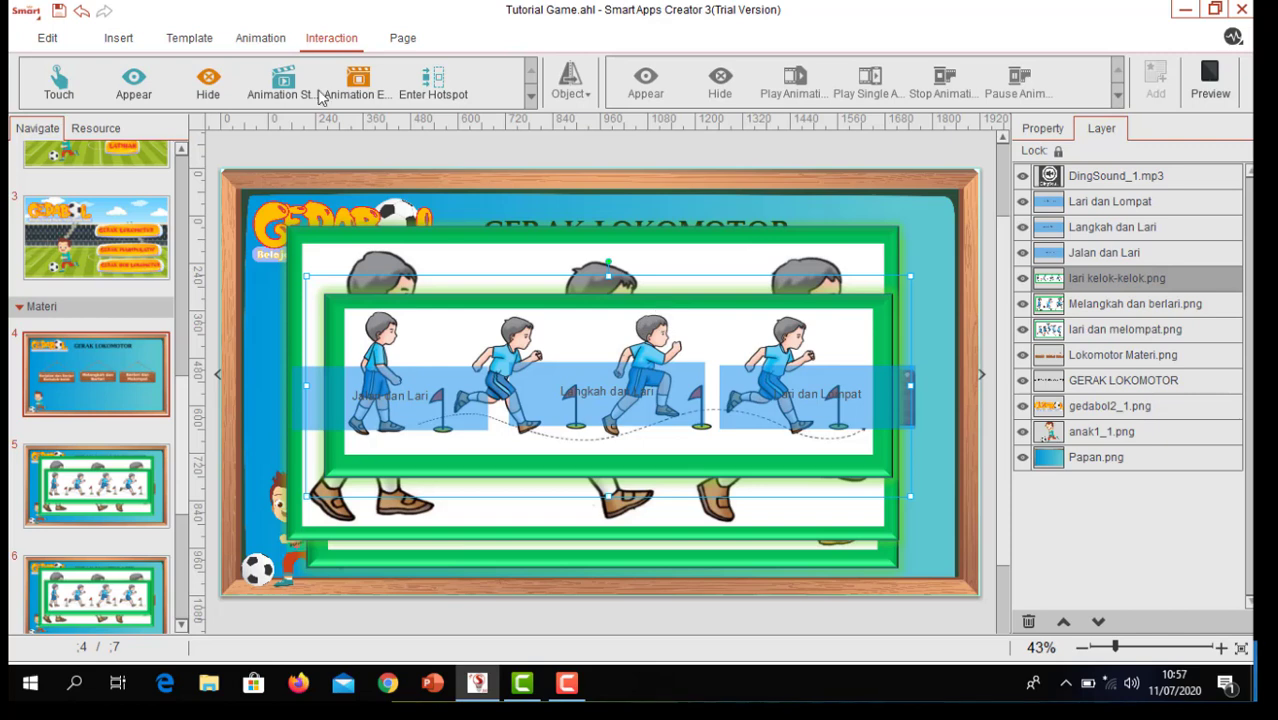
left_click(160, 85)
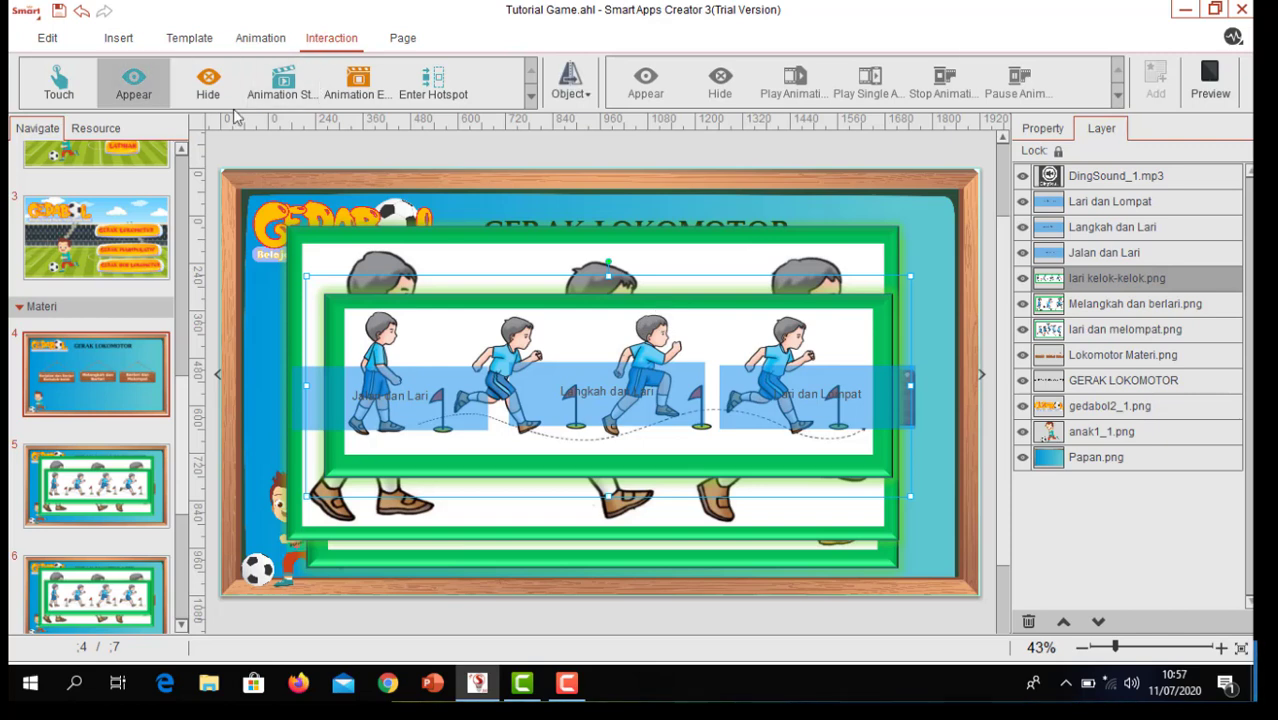
left_click(570, 85)
left_click(564, 134)
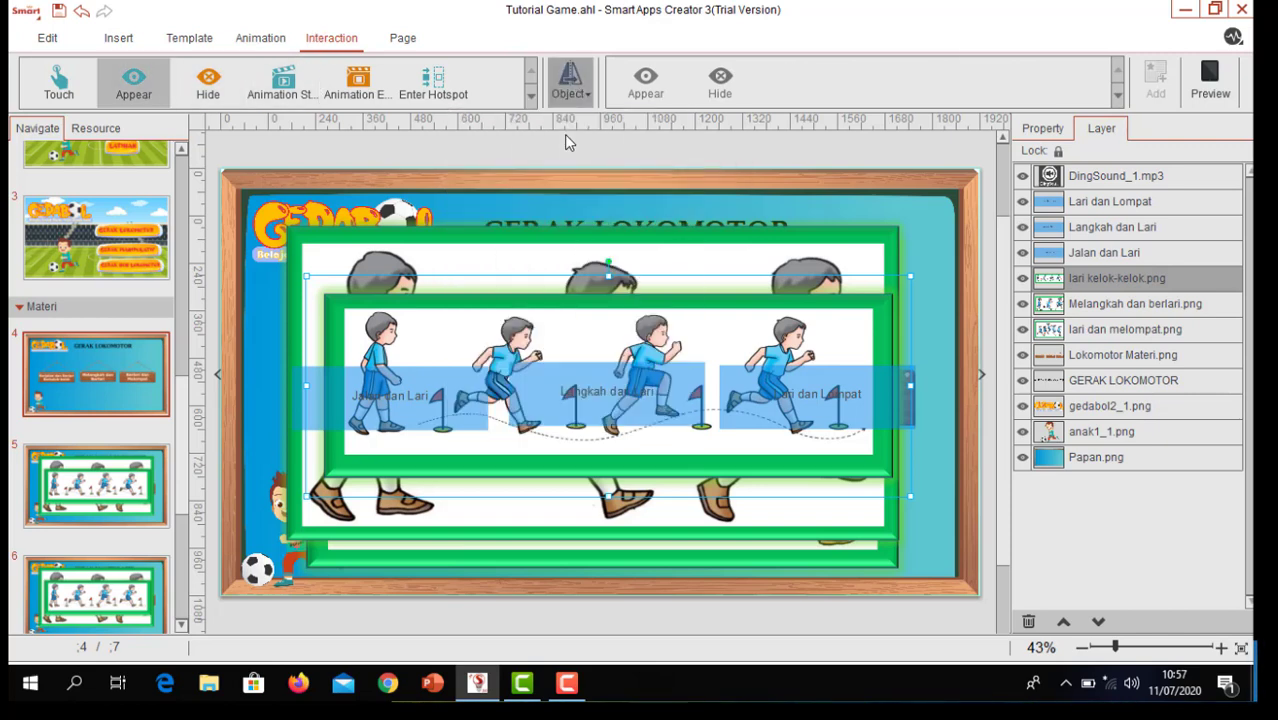
left_click(795, 85)
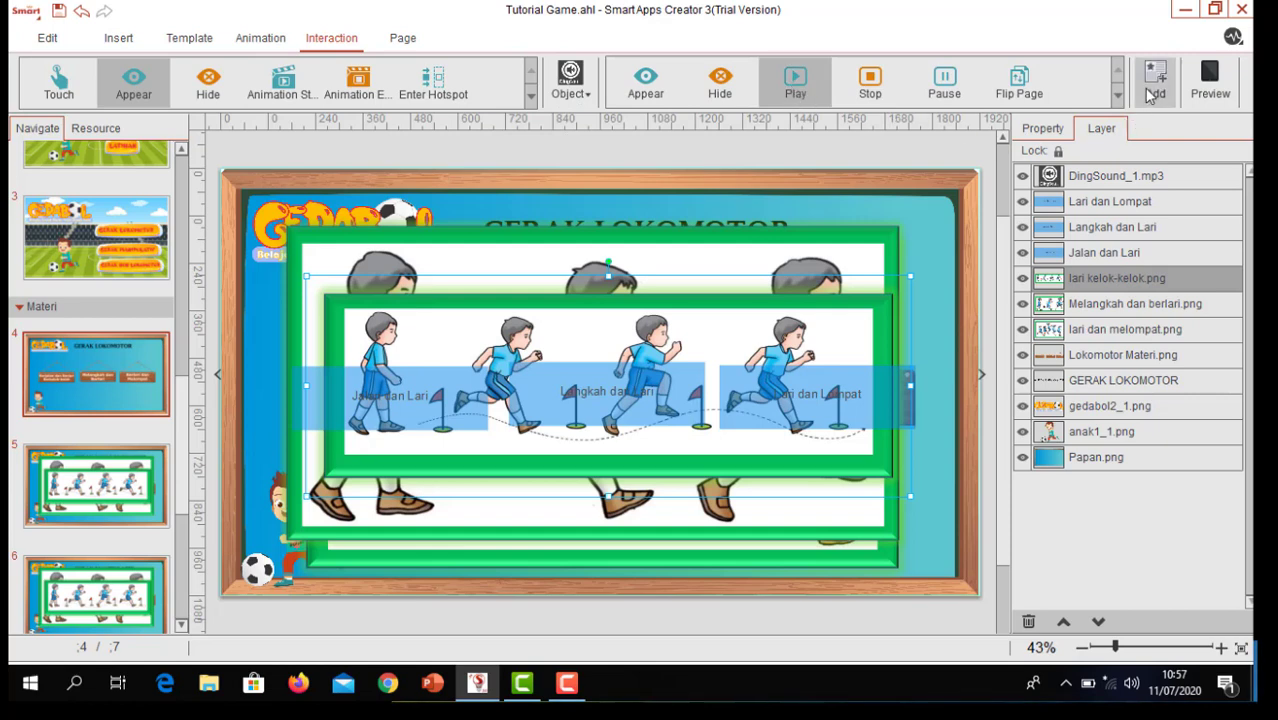
left_click(1154, 88)
left_click(1040, 129)
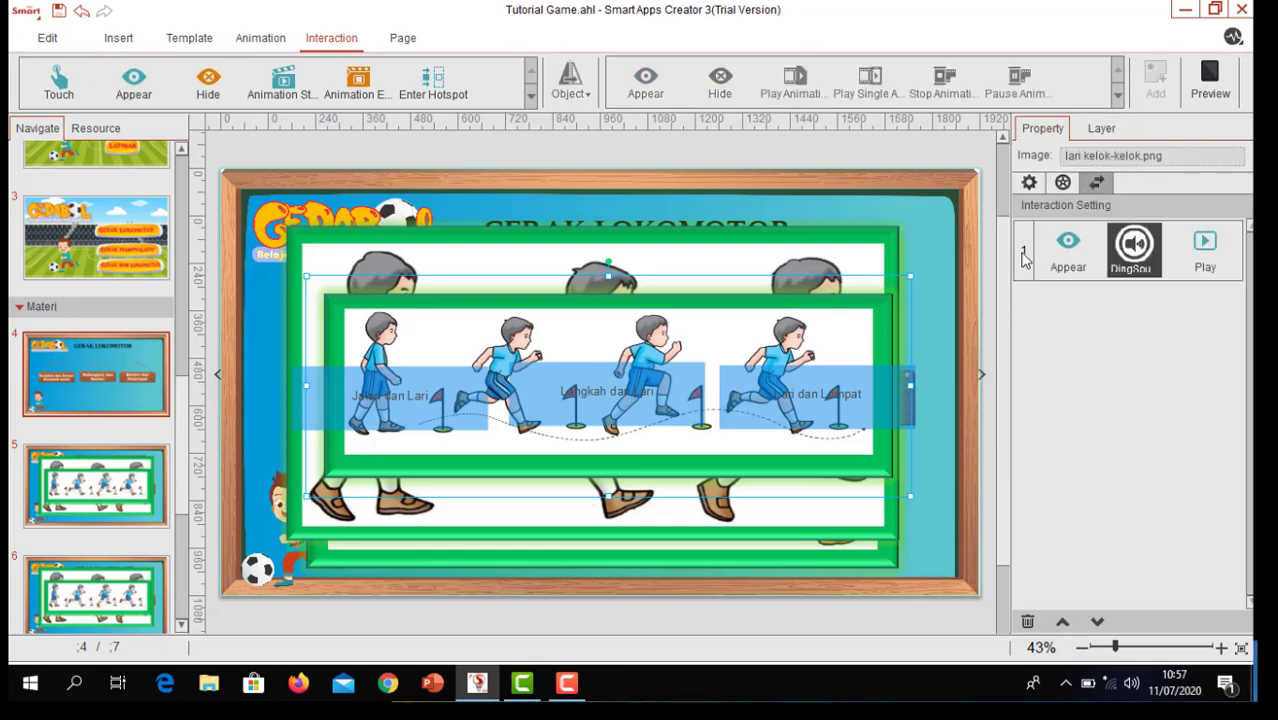
Delete the DingSound playback interaction from the lari kelok-kelok.png picture
right_click(1064, 266)
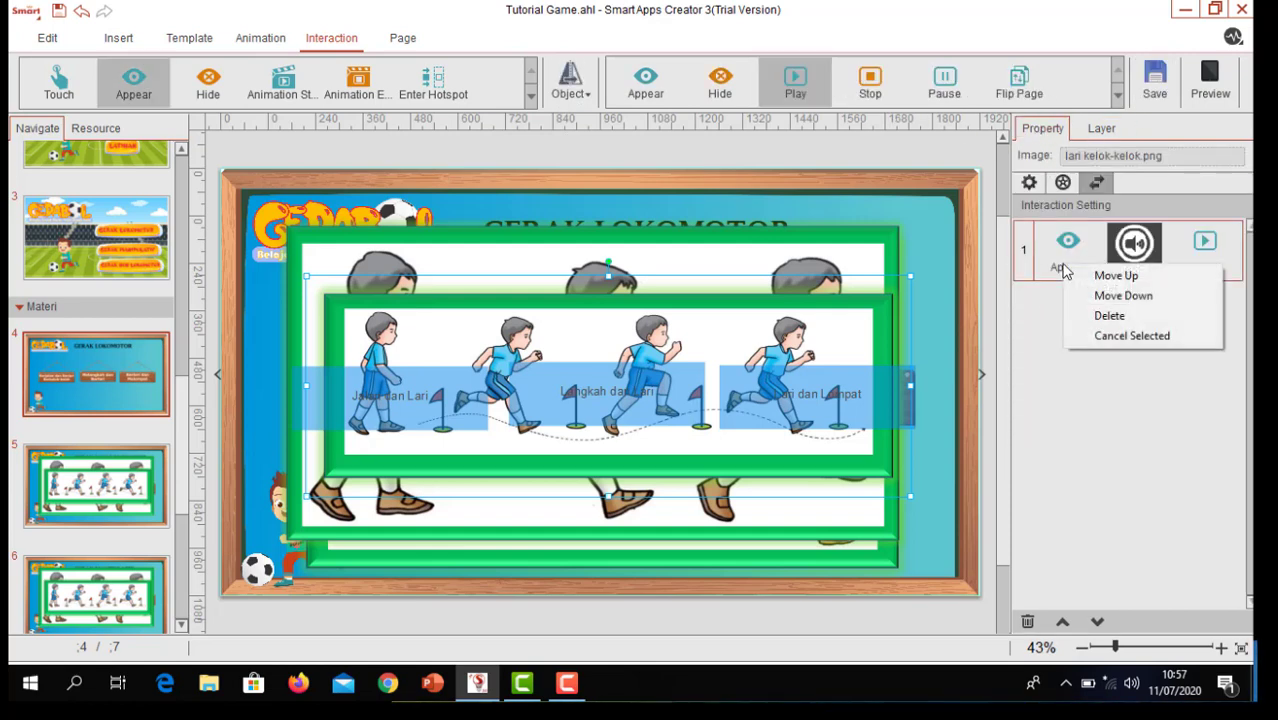
left_click(1100, 316)
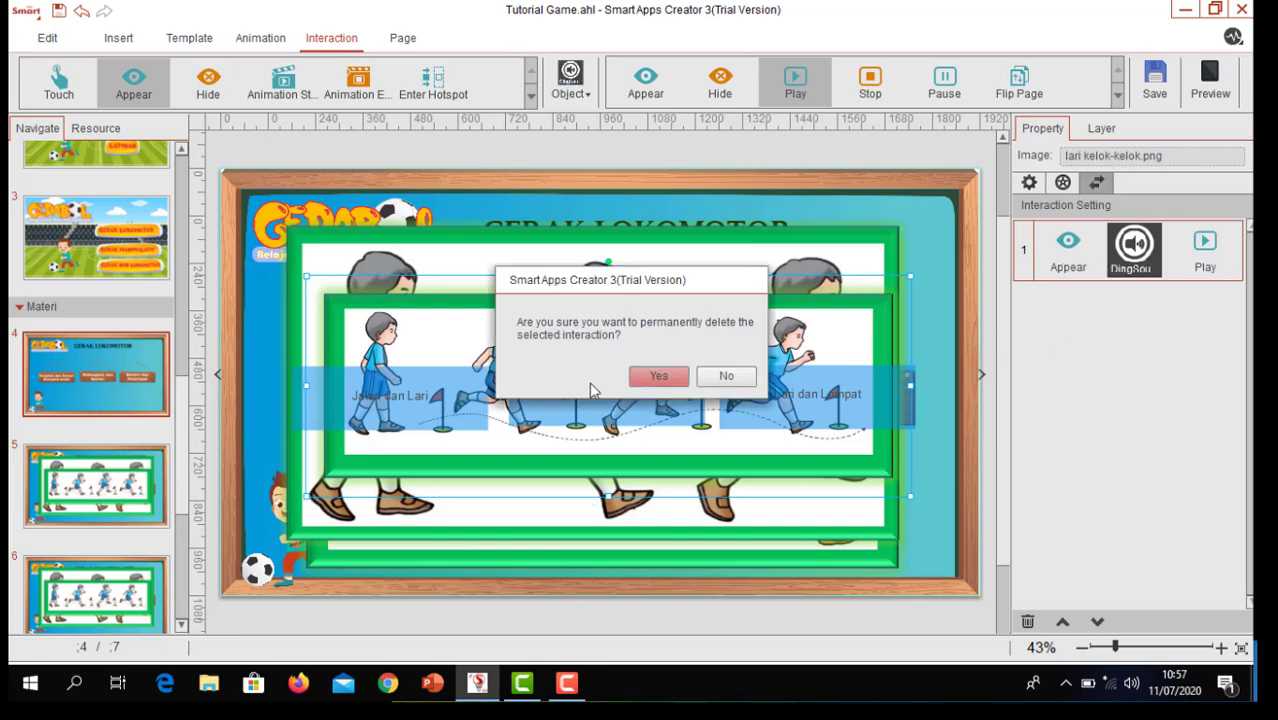
left_click(658, 382)
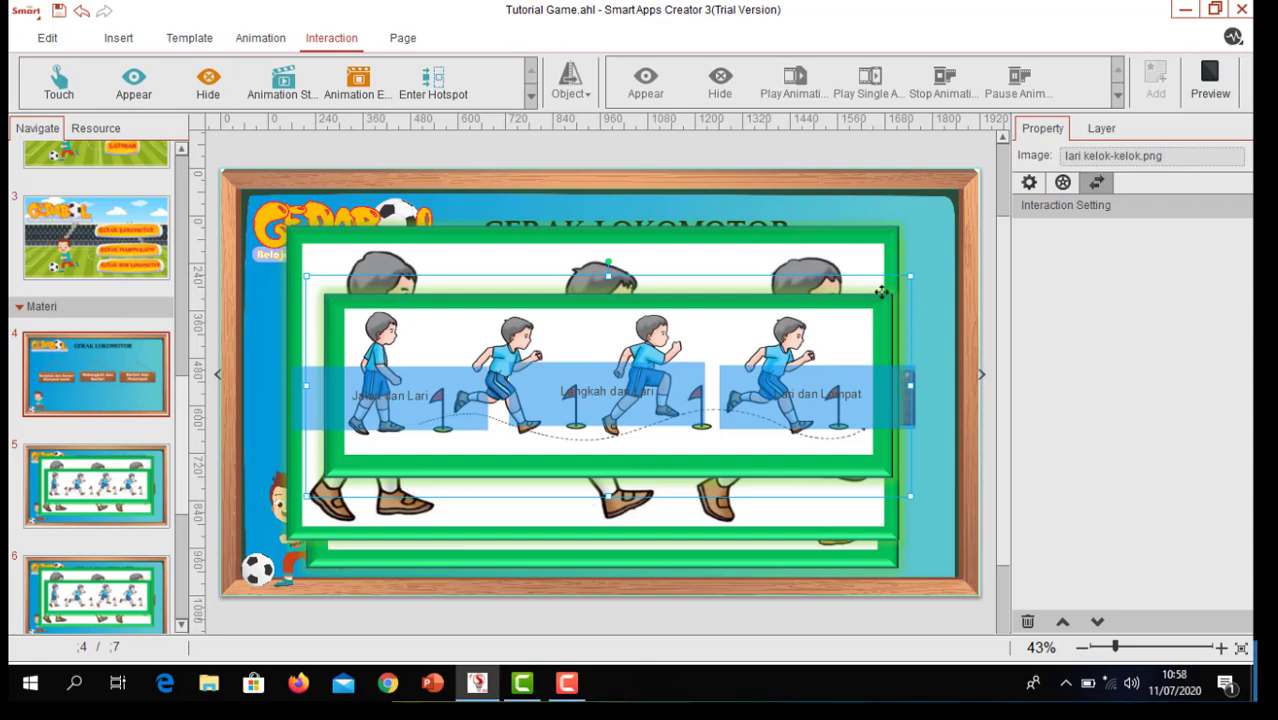
Hide the layers lari kelok-kelok.png, Melangkah dan berlari.png and lari dan melompat.png to uncover the wooden signs
left_click(1097, 134)
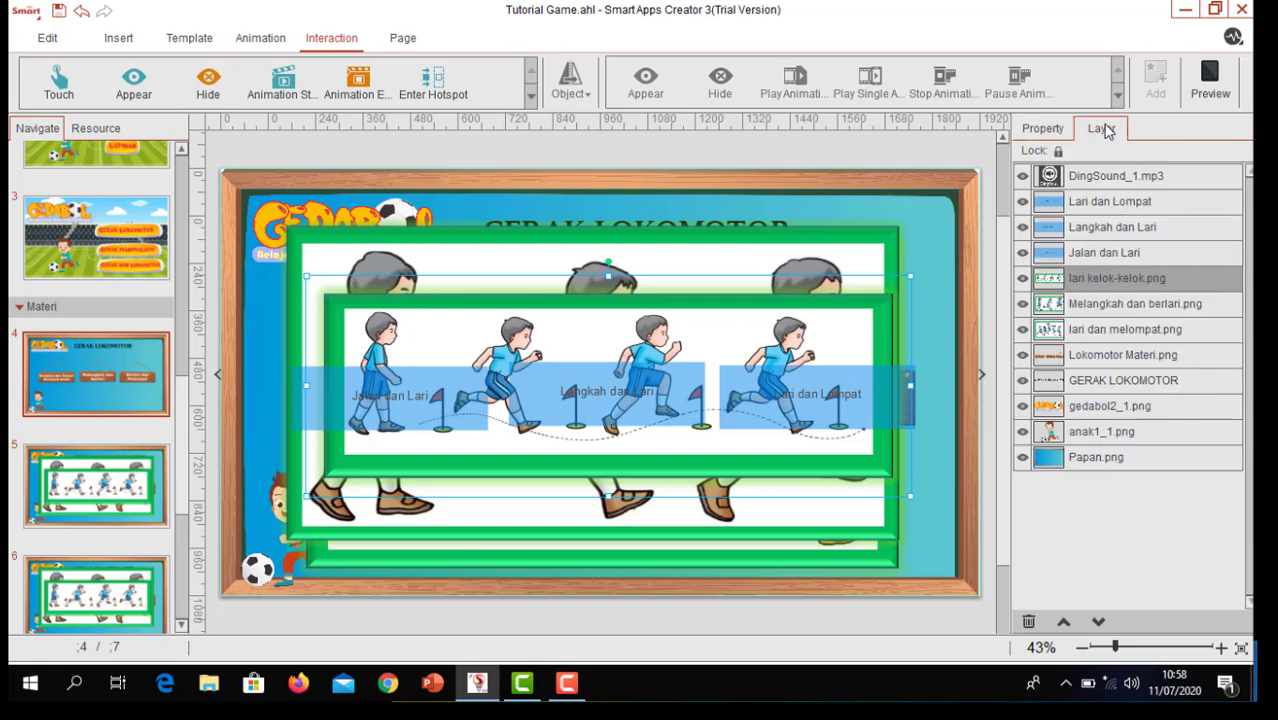
left_click(1022, 278)
left_click(1022, 303)
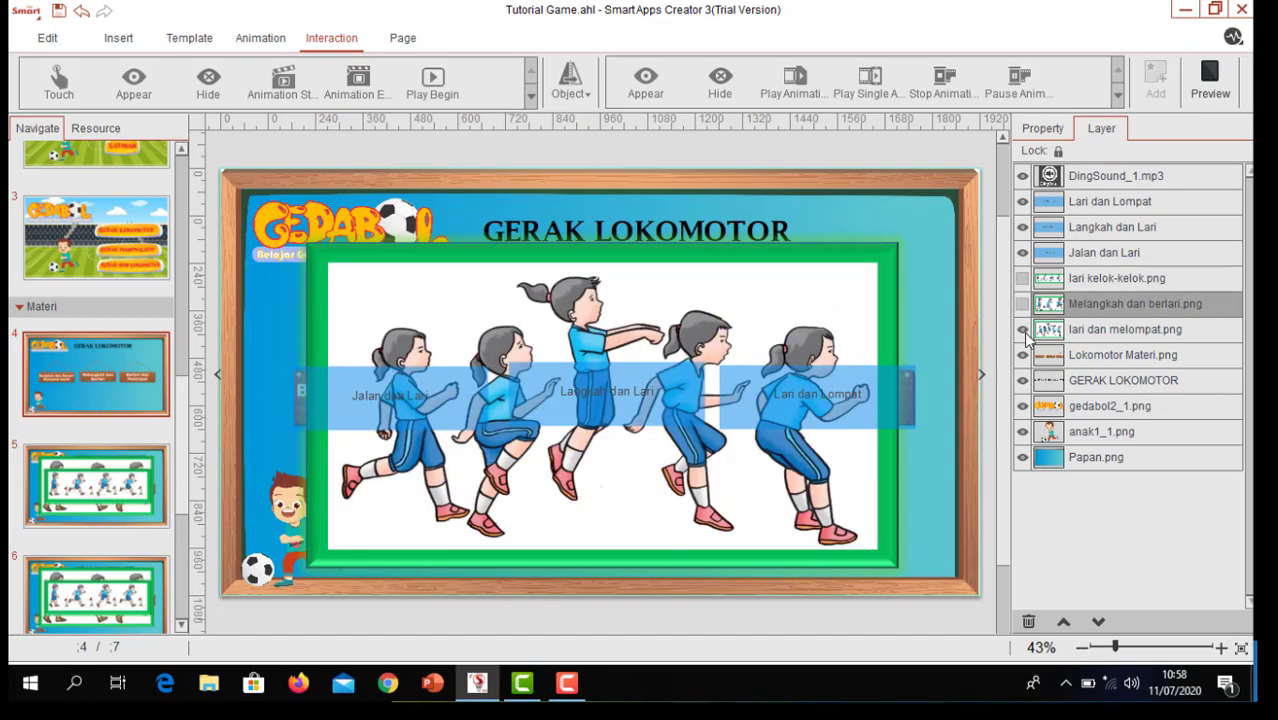
left_click(1022, 329)
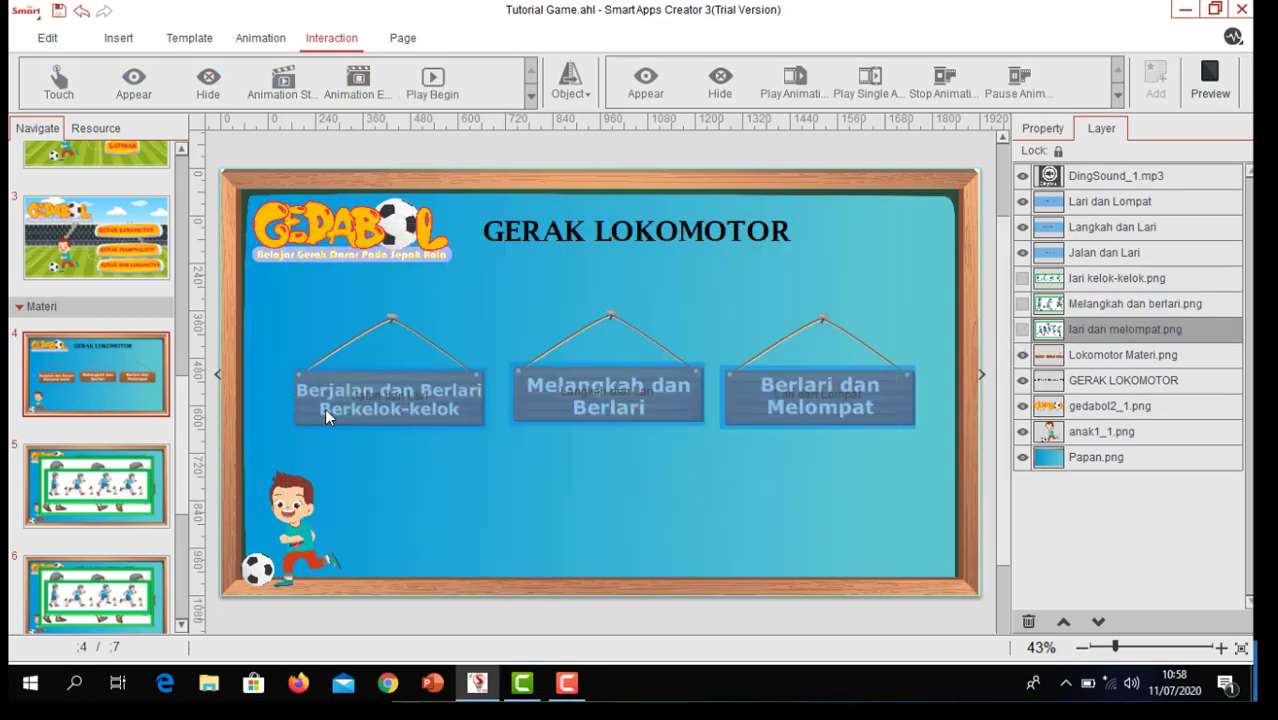